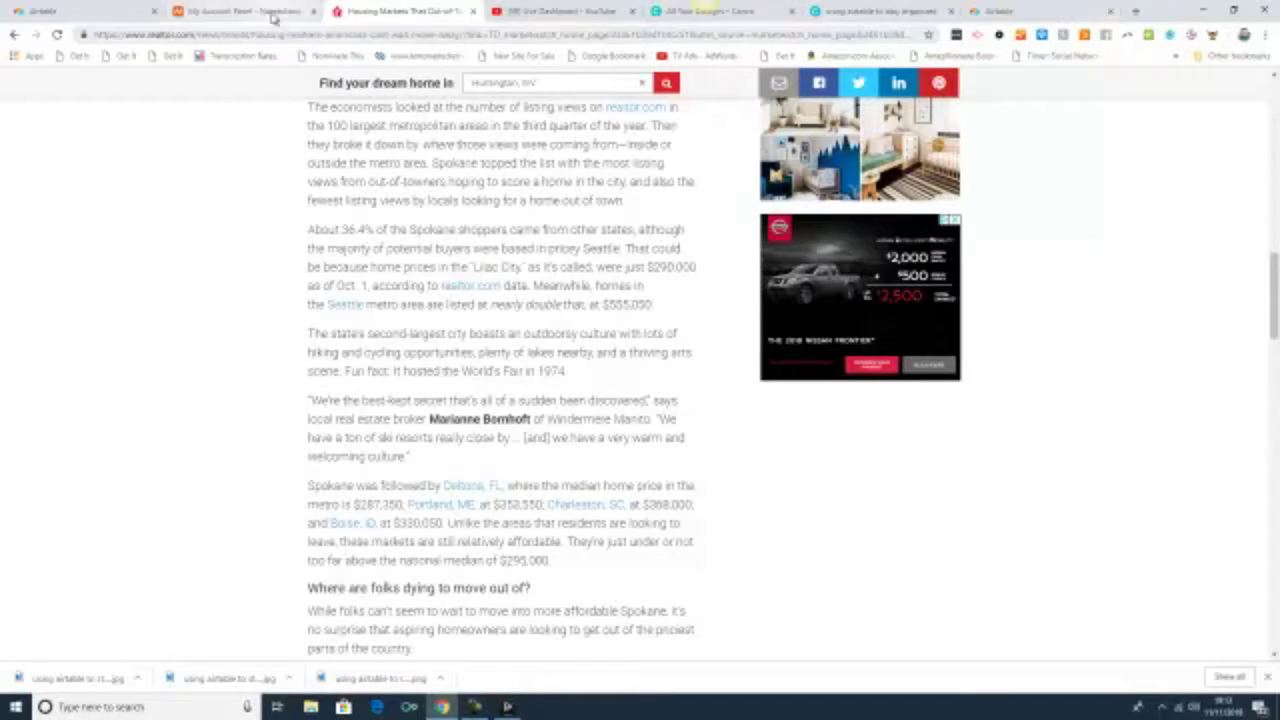
Step: Switch to Airtable, open the Virtual Warren base and display its Domains table
{"action": "left_click", "coordinate": [85, 20]}
{"action": "left_click", "coordinate": [368, 15]}
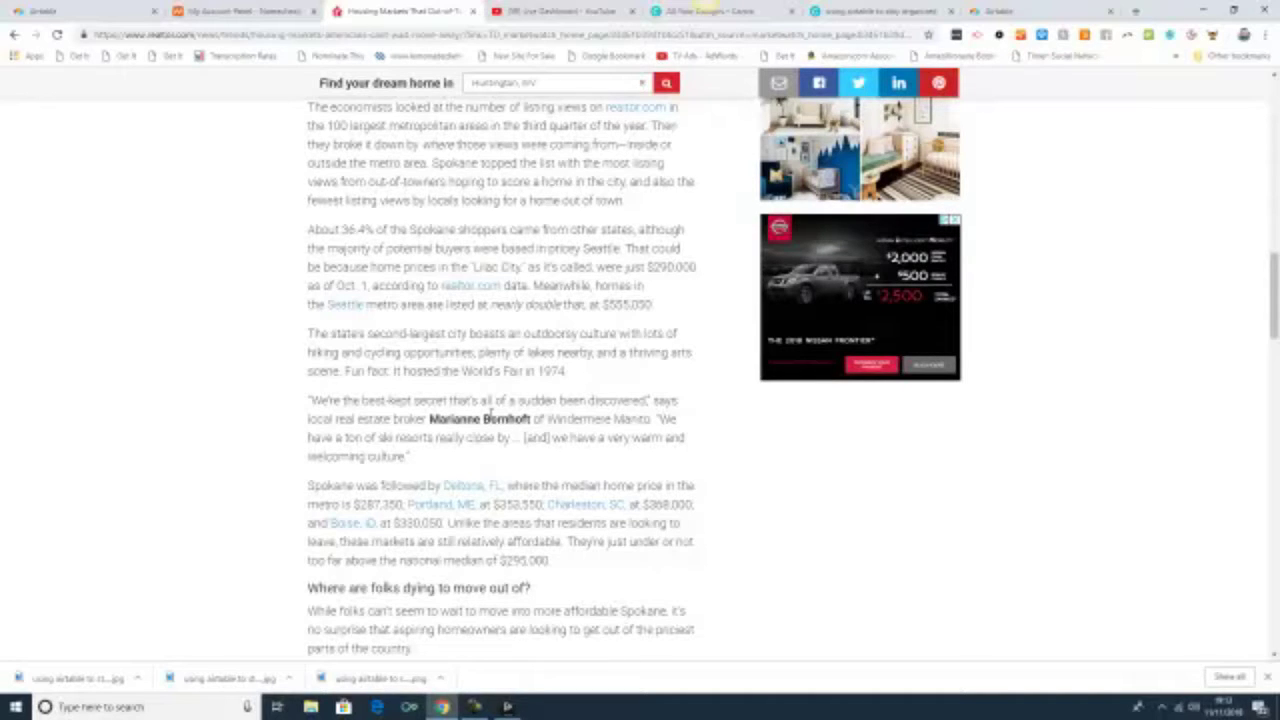
{"action": "left_click", "coordinate": [78, 14]}
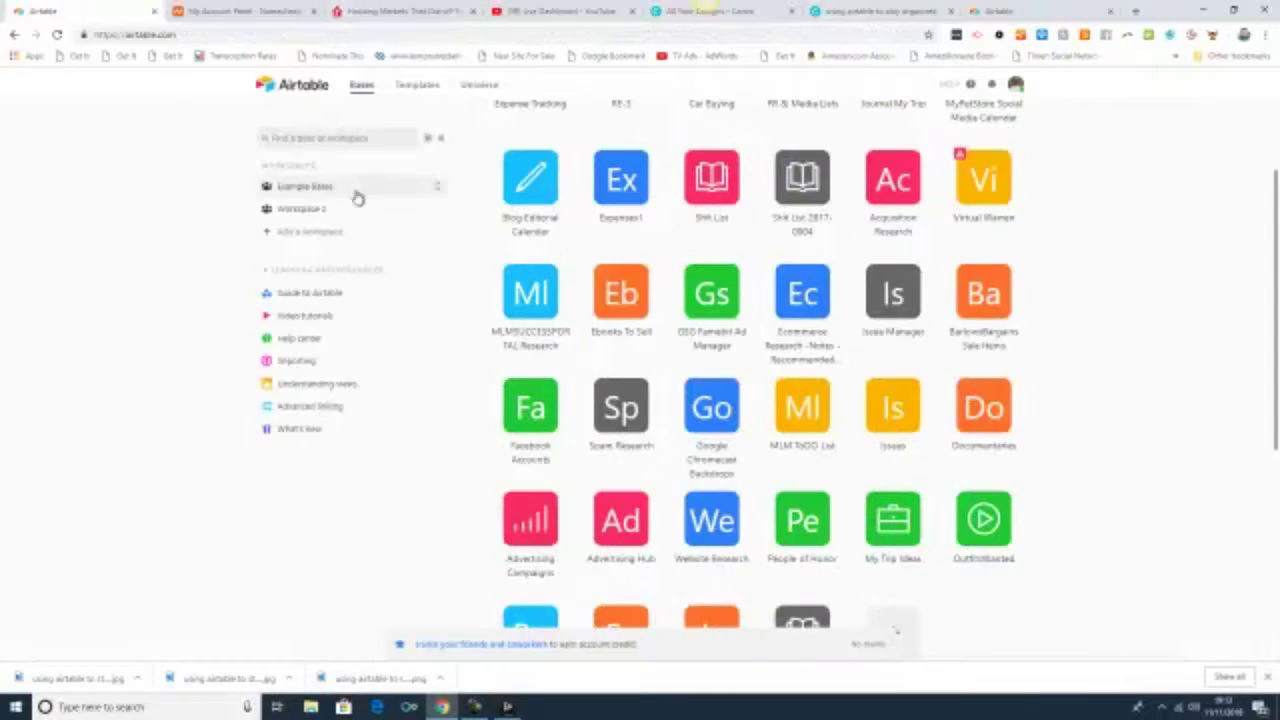
{"action": "left_click", "coordinate": [975, 196]}
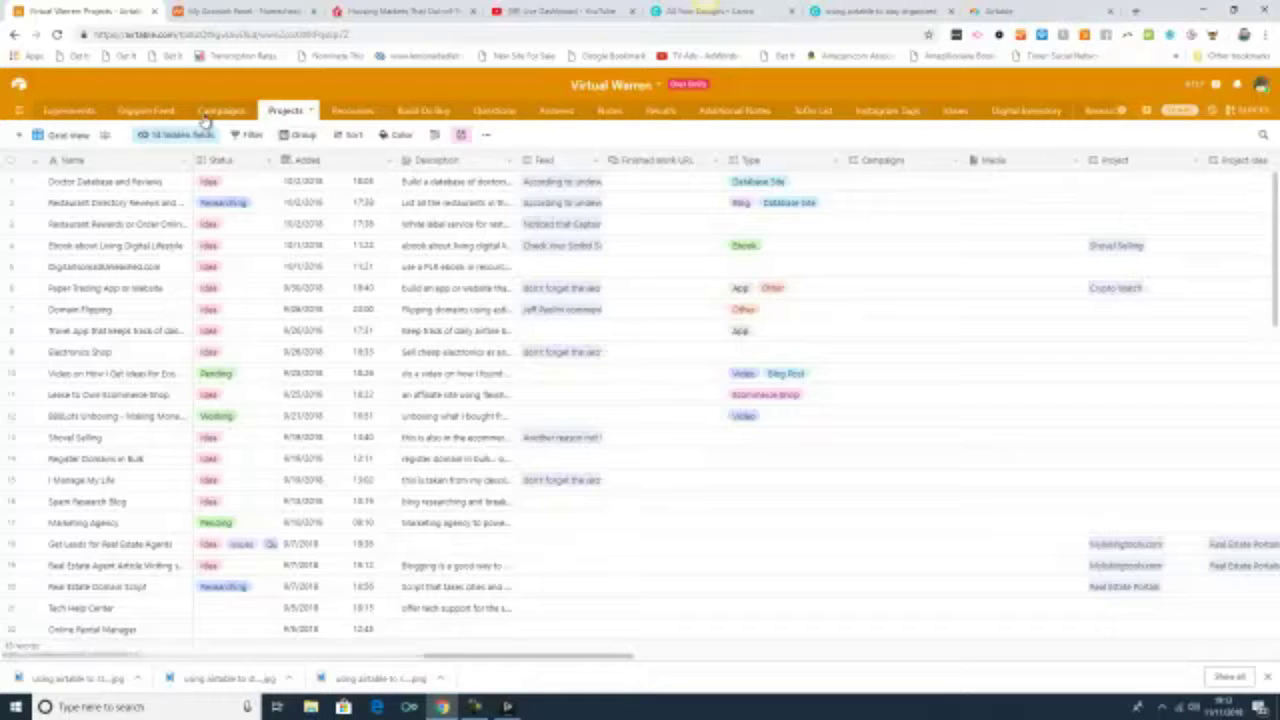
{"action": "left_click", "coordinate": [1122, 112]}
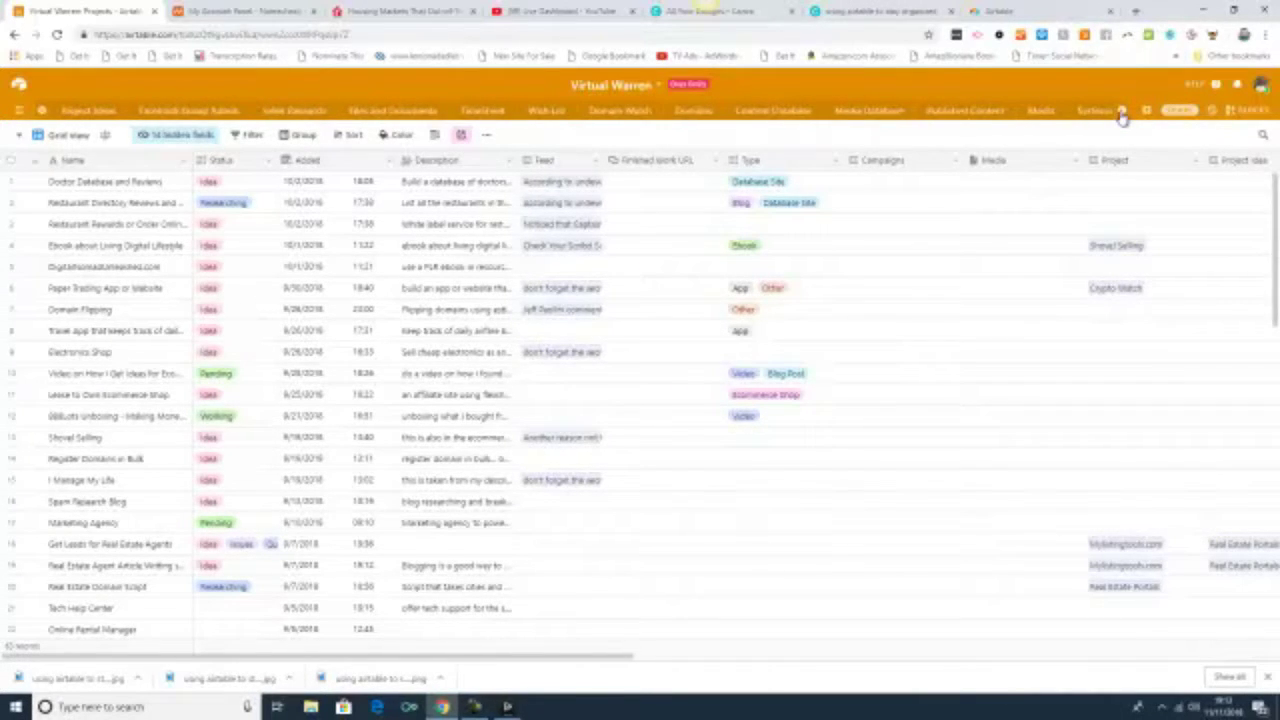
{"action": "left_click", "coordinate": [690, 111]}
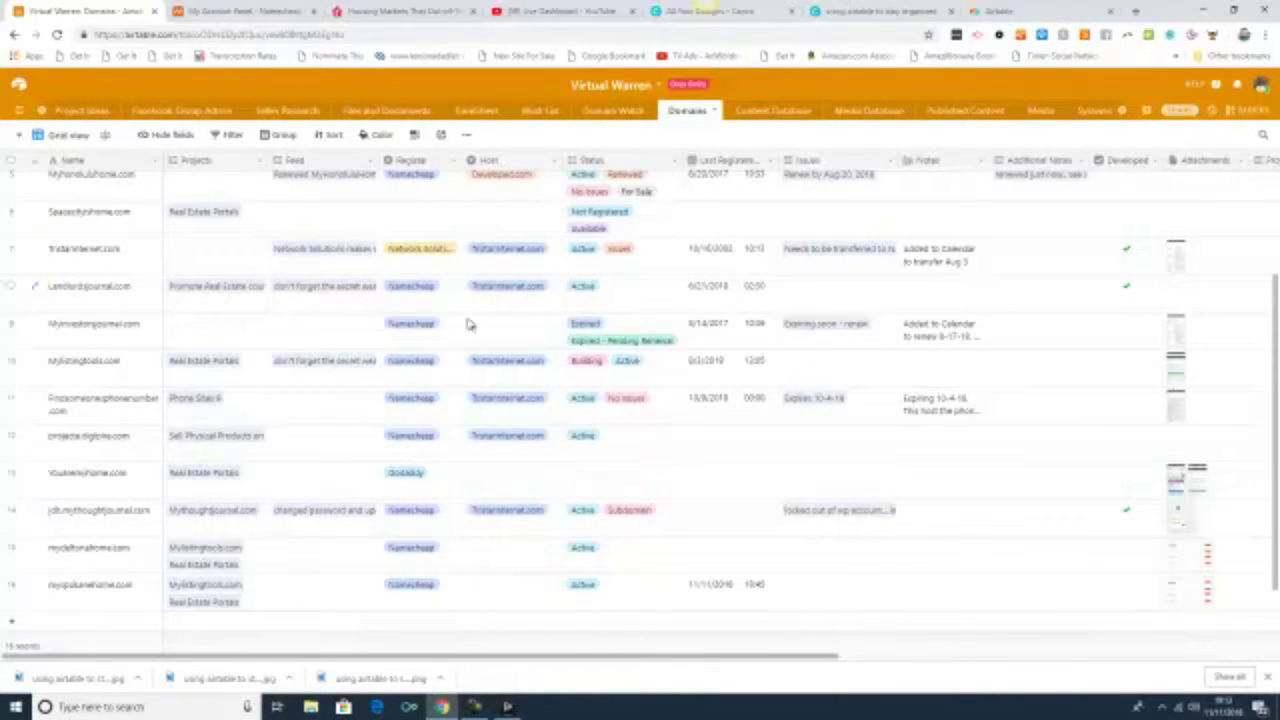
Step: Open the myspokanehome.com record and review its projects, registrar, host and available Status options
{"action": "left_click", "coordinate": [34, 584]}
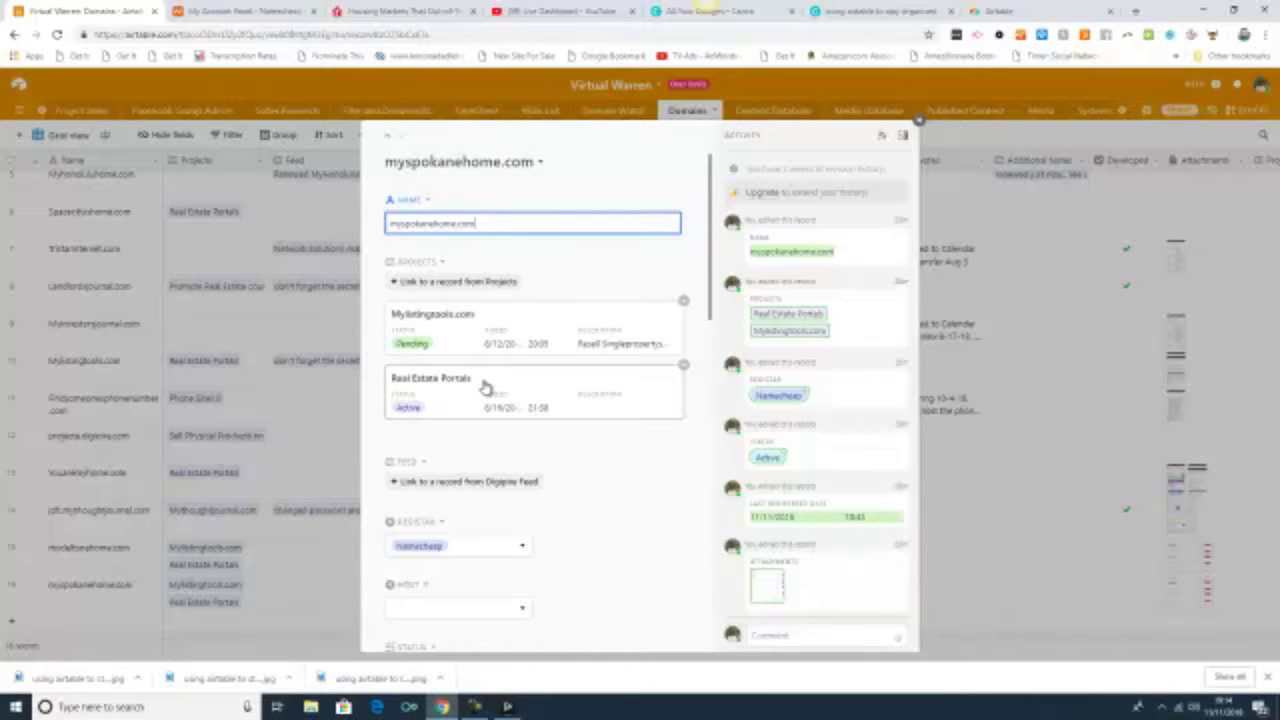
{"action": "scroll", "coordinate": [485, 387], "scroll_direction": "down", "scroll_amount": 1}
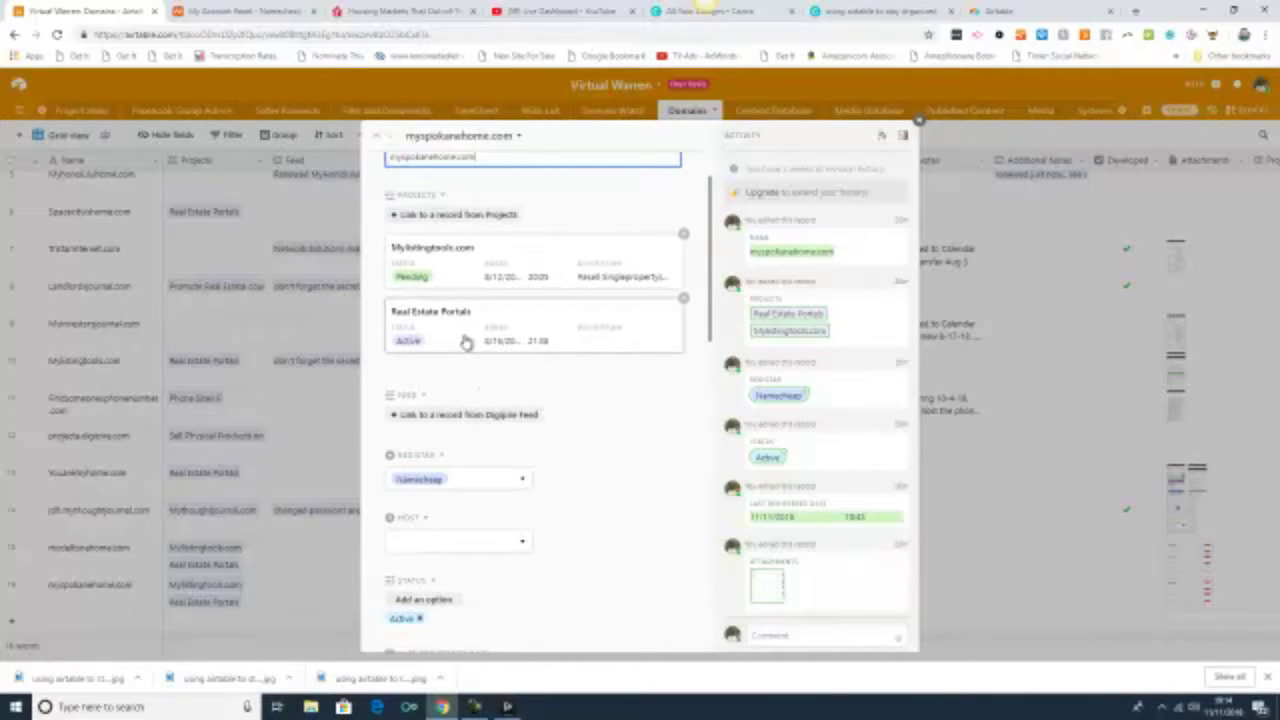
{"action": "scroll", "coordinate": [541, 328], "scroll_direction": "down", "scroll_amount": 2}
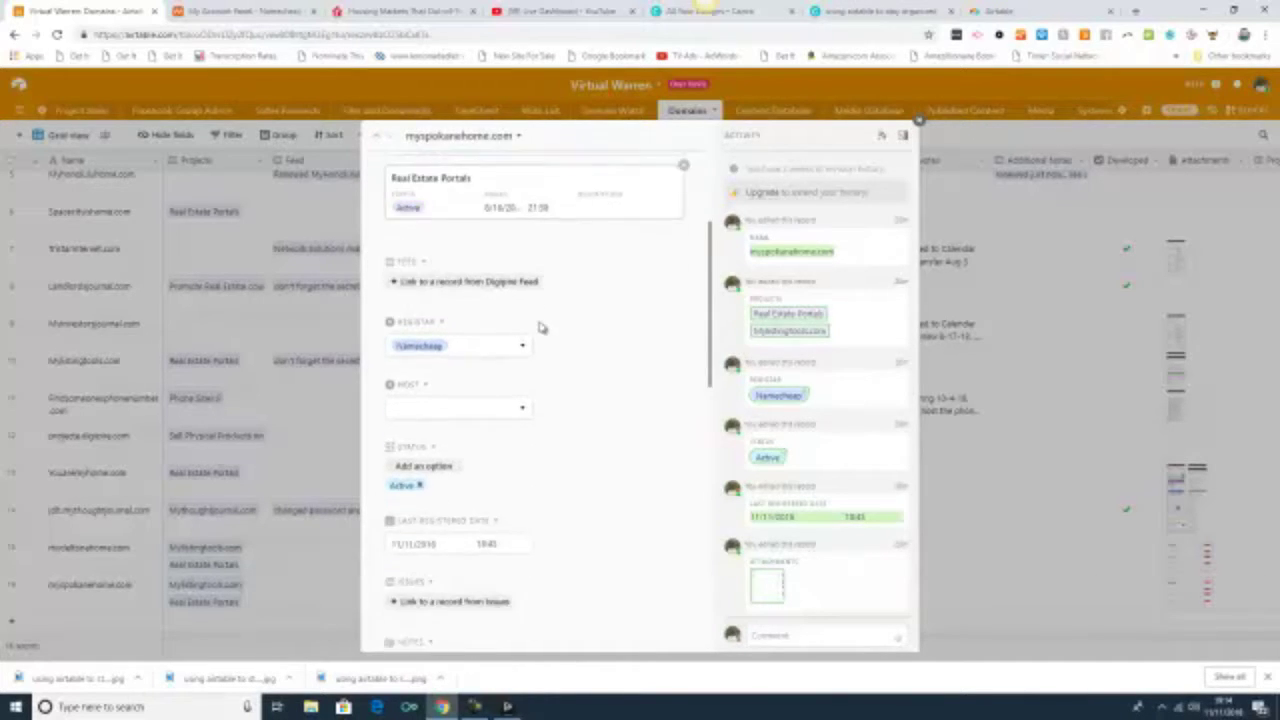
{"action": "scroll", "coordinate": [541, 328], "scroll_direction": "down", "scroll_amount": 1}
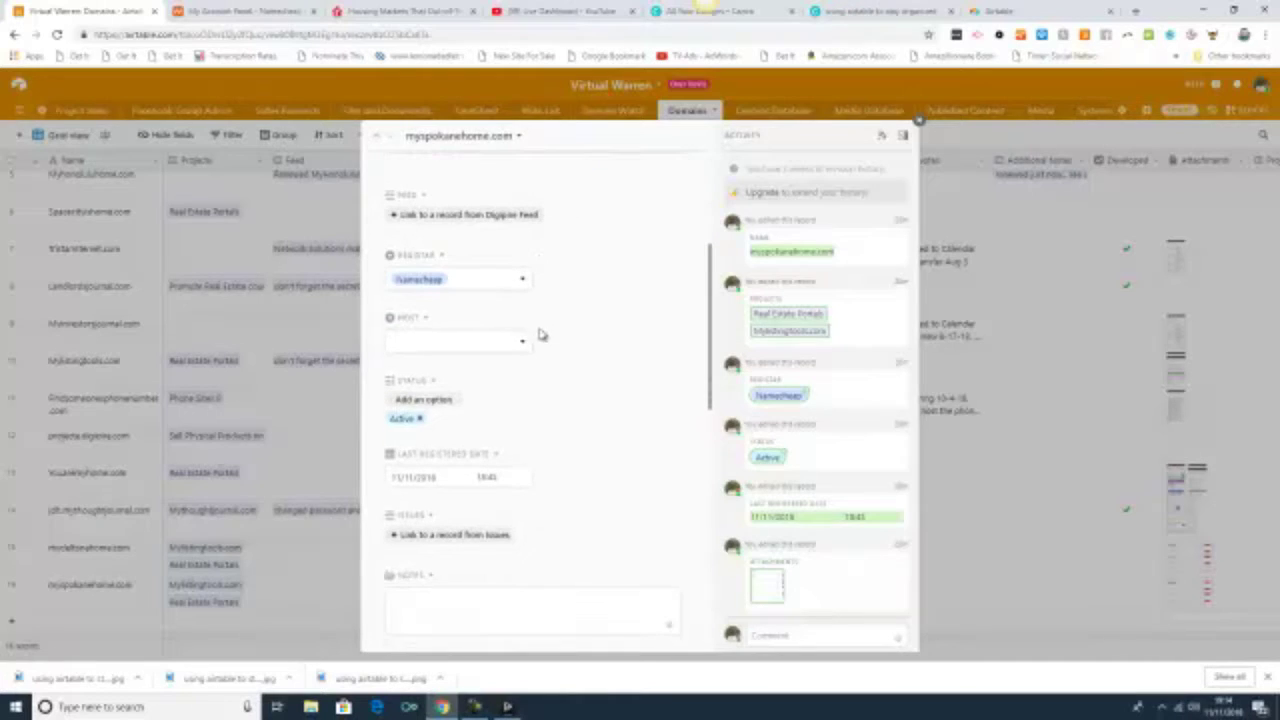
{"action": "left_click", "coordinate": [437, 402]}
{"action": "scroll", "coordinate": [476, 446], "scroll_direction": "down", "scroll_amount": 3}
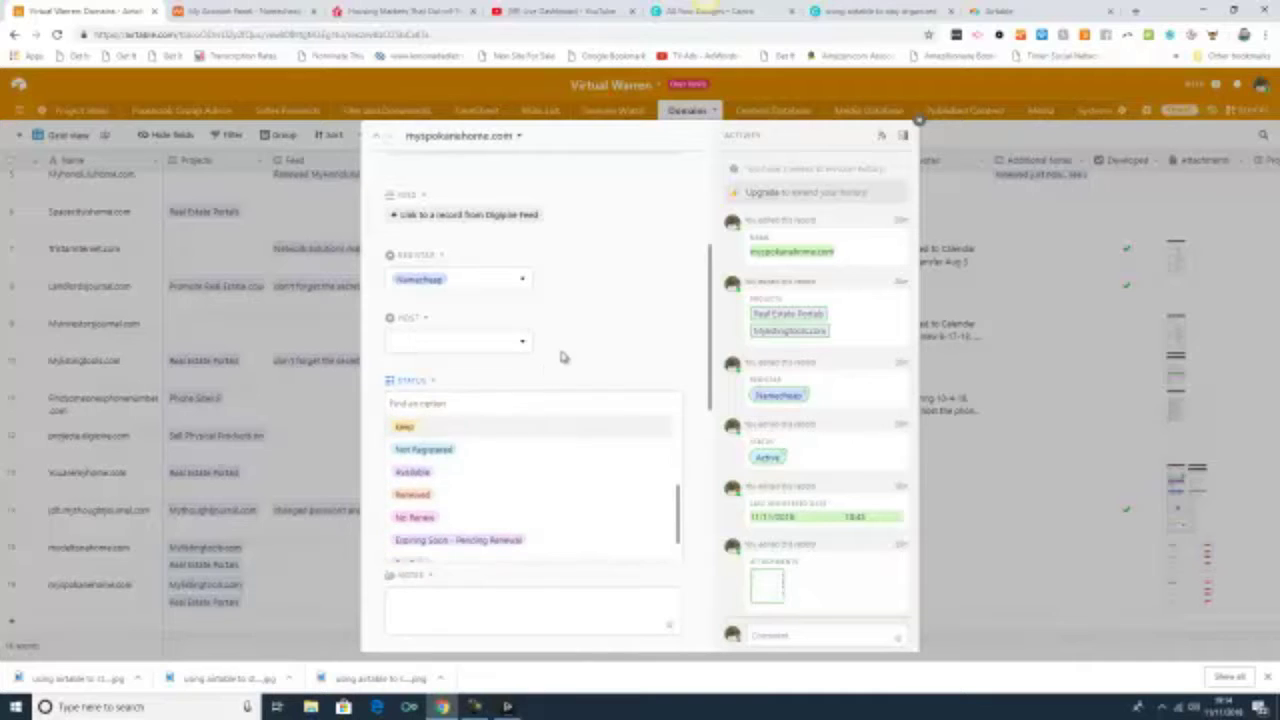
{"action": "left_click", "coordinate": [563, 357]}
Step: Browse the existing Issues records that can be linked to myspokanehome.com without linking one
{"action": "scroll", "coordinate": [568, 383], "scroll_direction": "down", "scroll_amount": 2}
{"action": "left_click", "coordinate": [473, 402]}
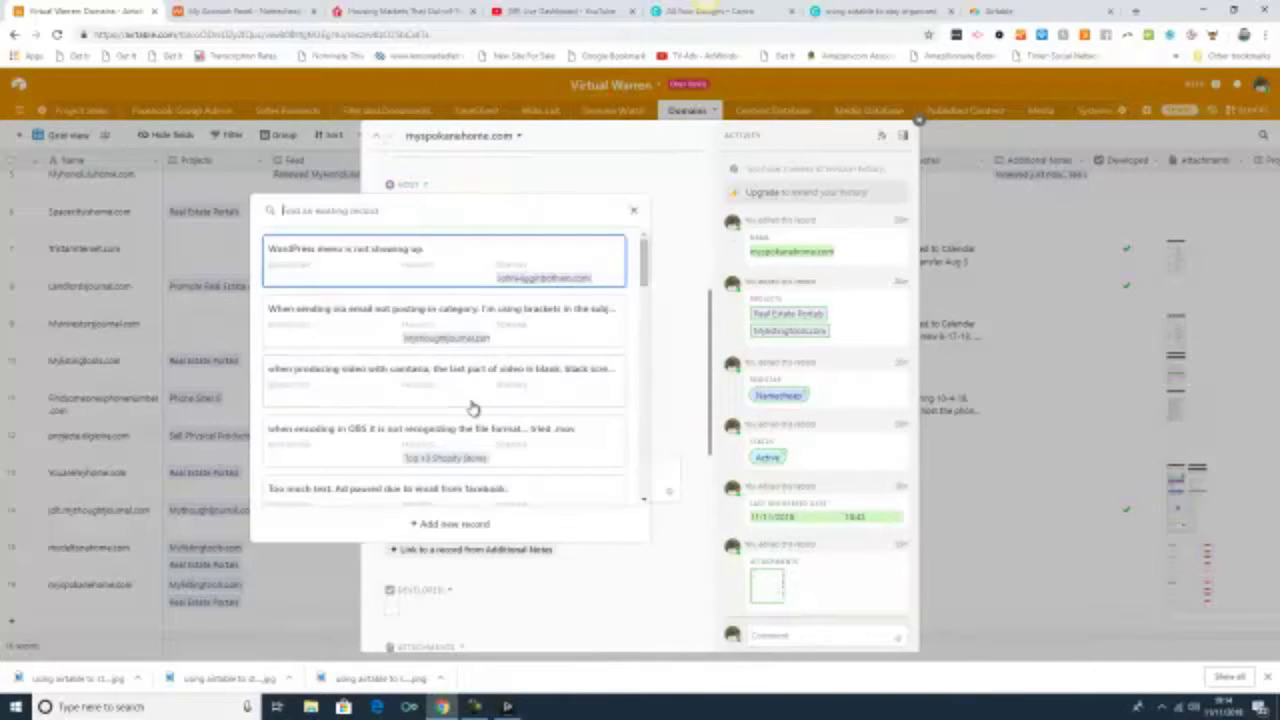
{"action": "scroll", "coordinate": [458, 348], "scroll_direction": "down", "scroll_amount": 5}
{"action": "scroll", "coordinate": [460, 350], "scroll_direction": "up", "scroll_amount": 5}
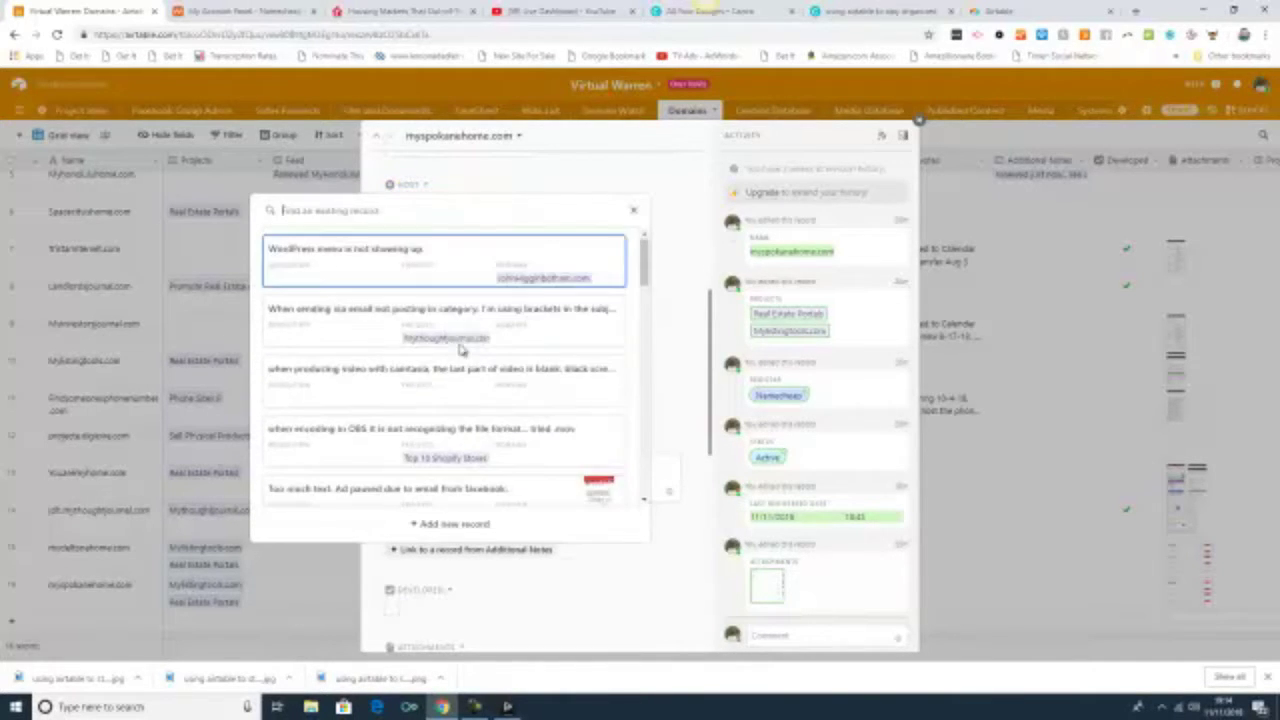
{"action": "left_click", "coordinate": [633, 210]}
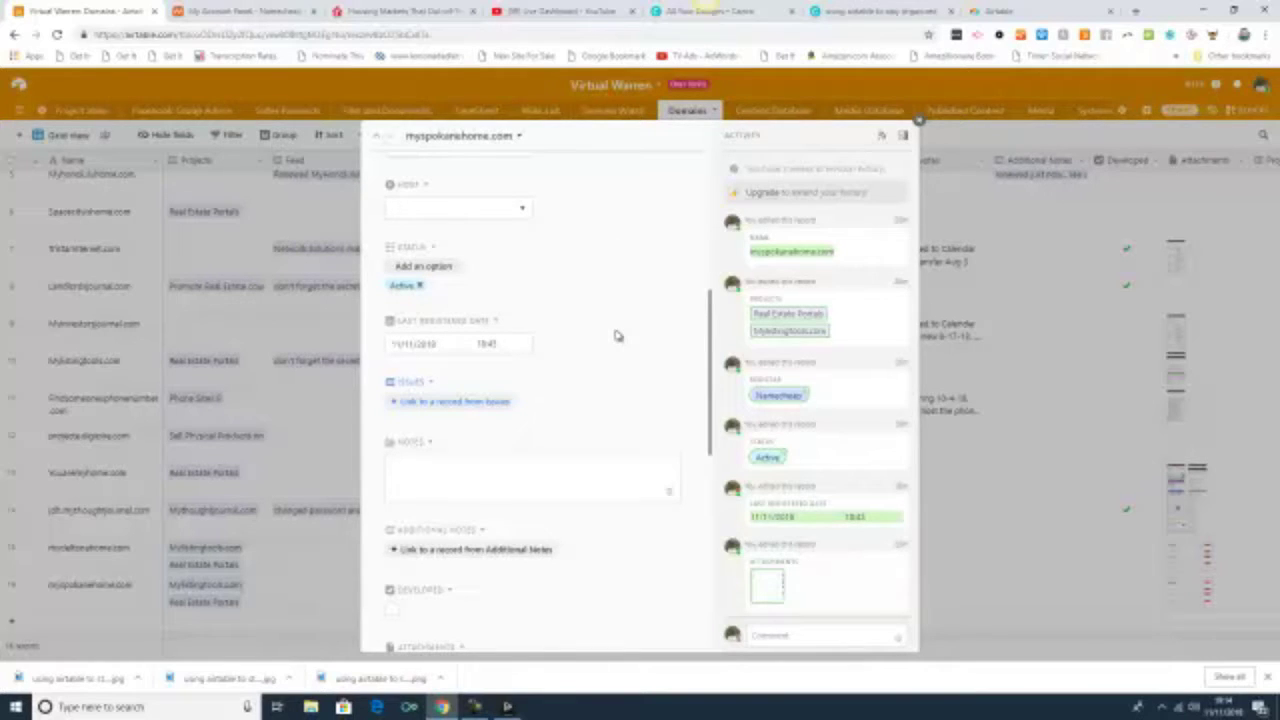
Step: Set the Last Update date of the myspokanehome.com record to today
{"action": "scroll", "coordinate": [617, 337], "scroll_direction": "down", "scroll_amount": 1}
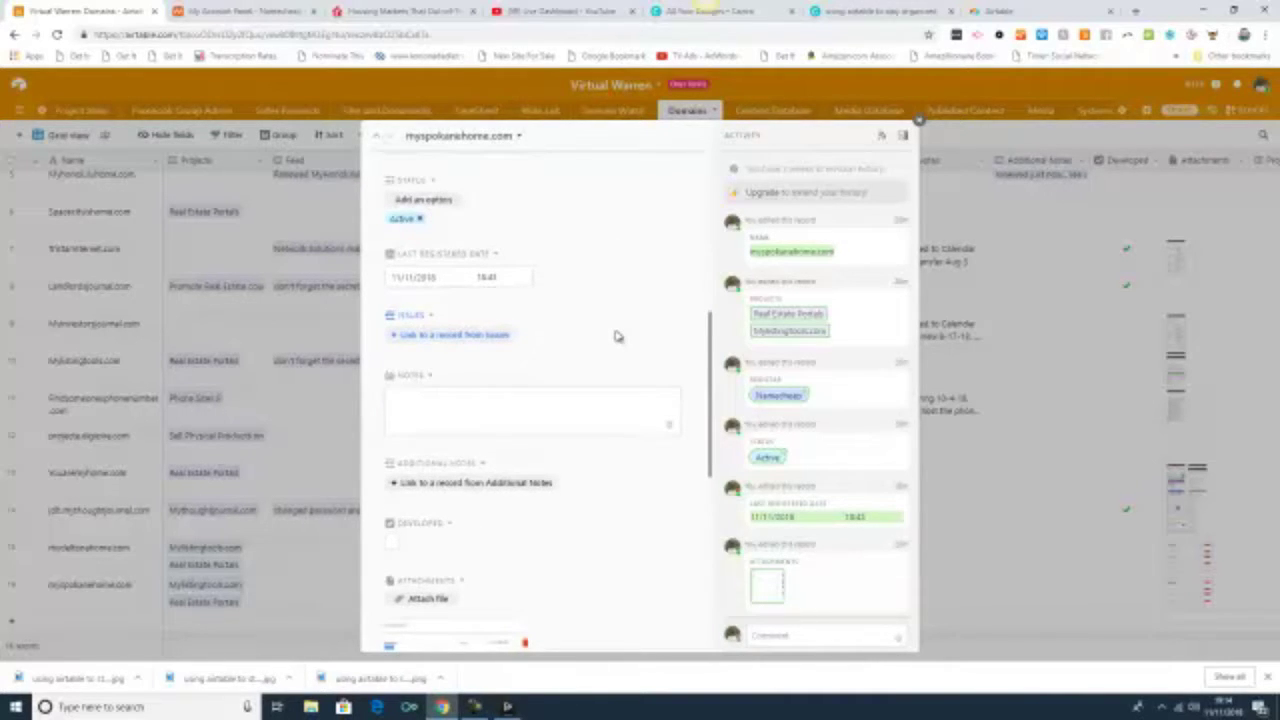
{"action": "scroll", "coordinate": [617, 337], "scroll_direction": "down", "scroll_amount": 6}
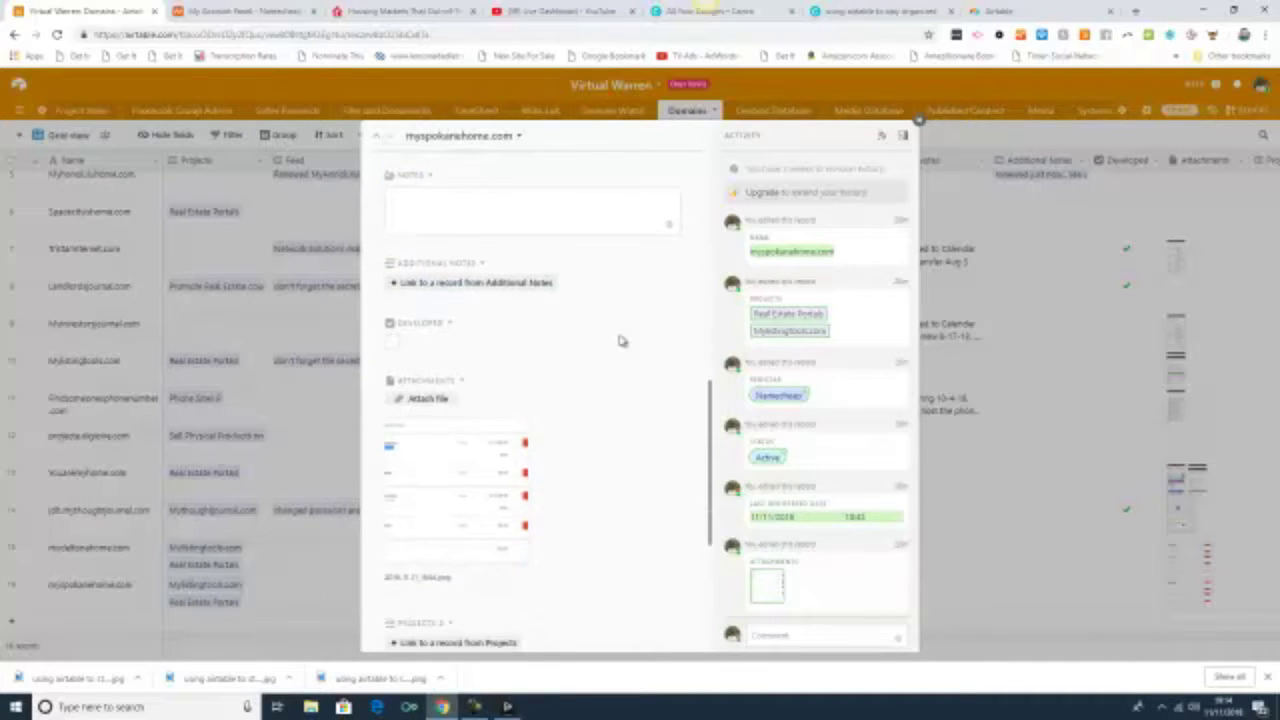
{"action": "scroll", "coordinate": [620, 341], "scroll_direction": "down", "scroll_amount": 1}
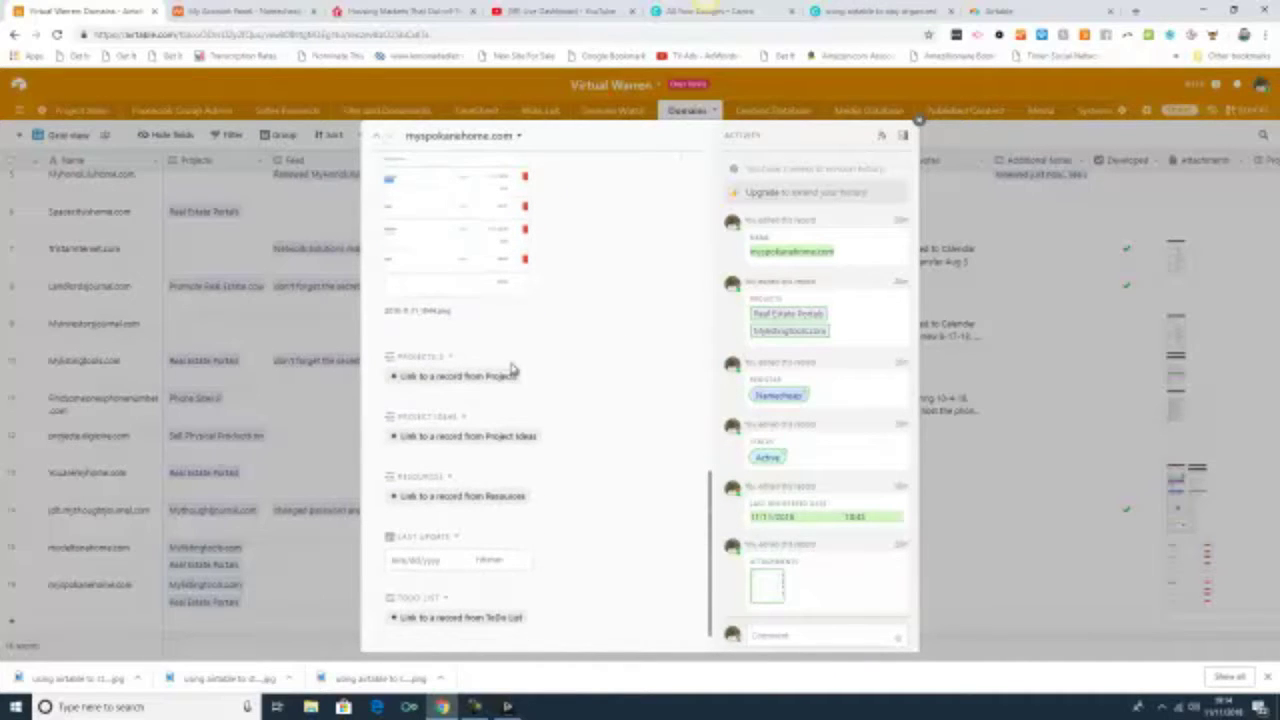
{"action": "scroll", "coordinate": [511, 371], "scroll_direction": "down", "scroll_amount": 1}
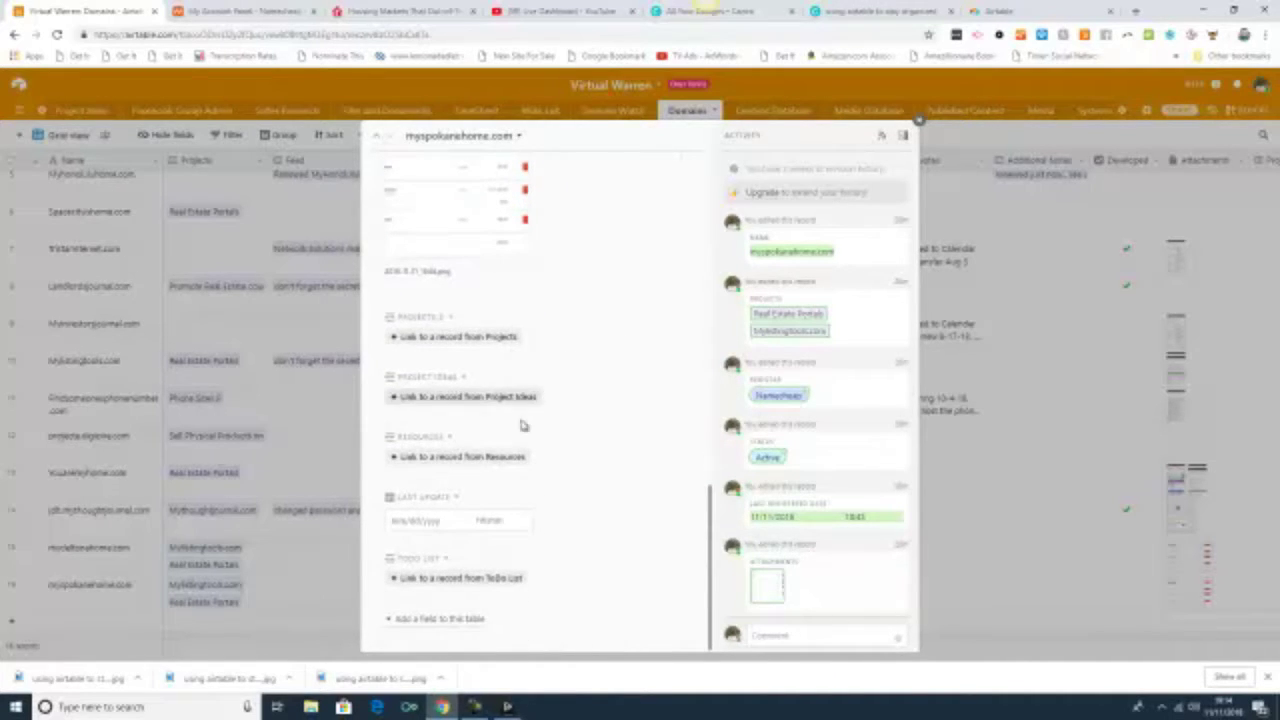
{"action": "left_click", "coordinate": [490, 519]}
{"action": "left_click", "coordinate": [436, 520]}
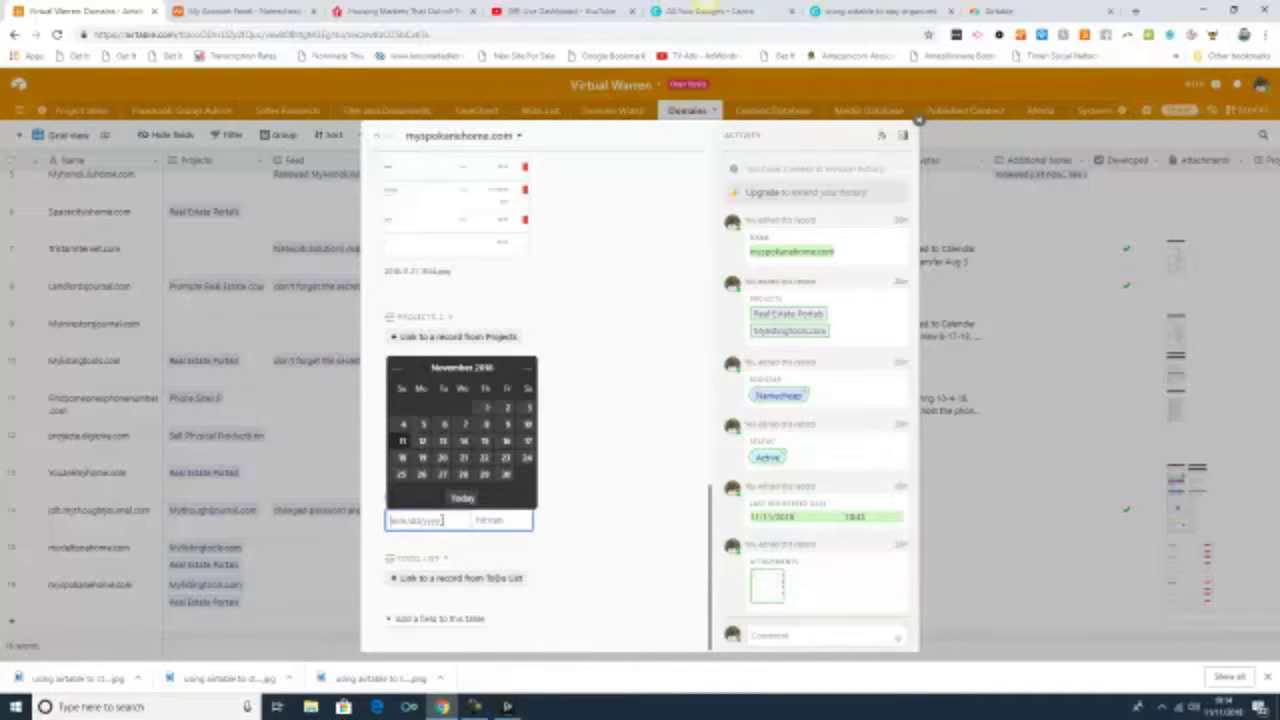
{"action": "left_click", "coordinate": [460, 495]}
Step: Browse the Feed records that can be linked to myspokanehome.com, then close the record without linking one
{"action": "scroll", "coordinate": [485, 520], "scroll_direction": "up", "scroll_amount": 10}
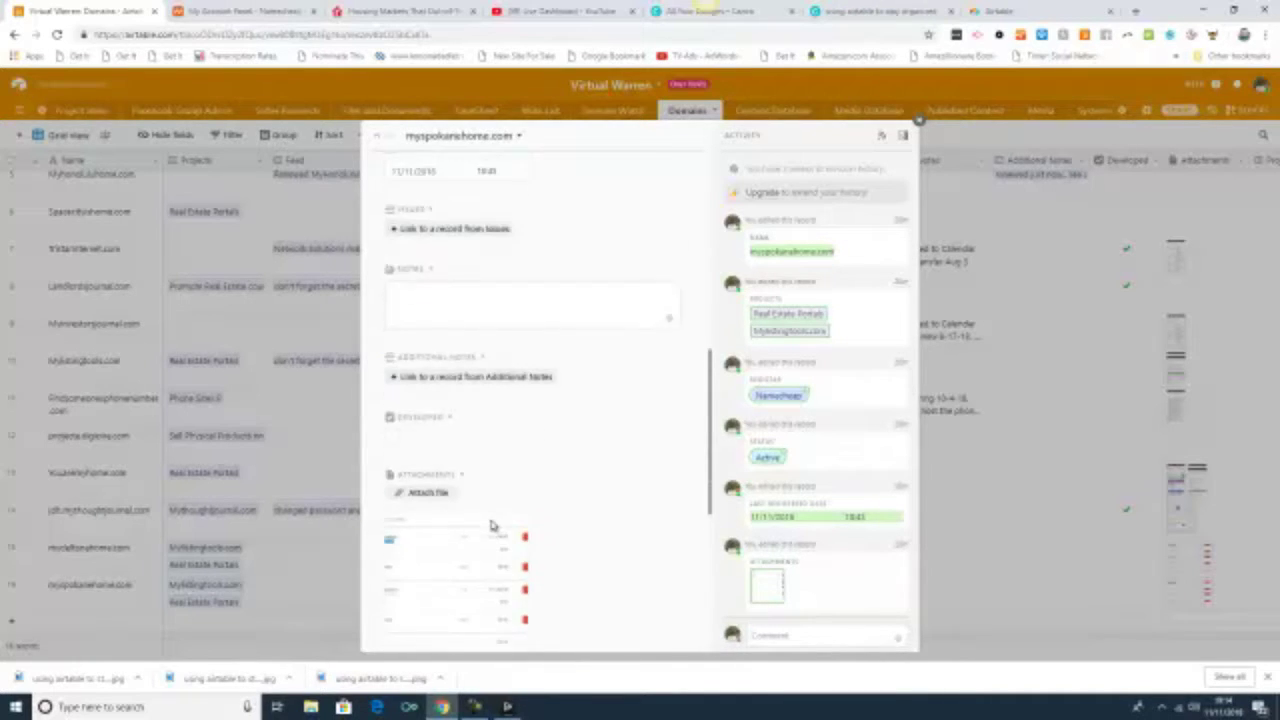
{"action": "scroll", "coordinate": [490, 519], "scroll_direction": "up", "scroll_amount": 3}
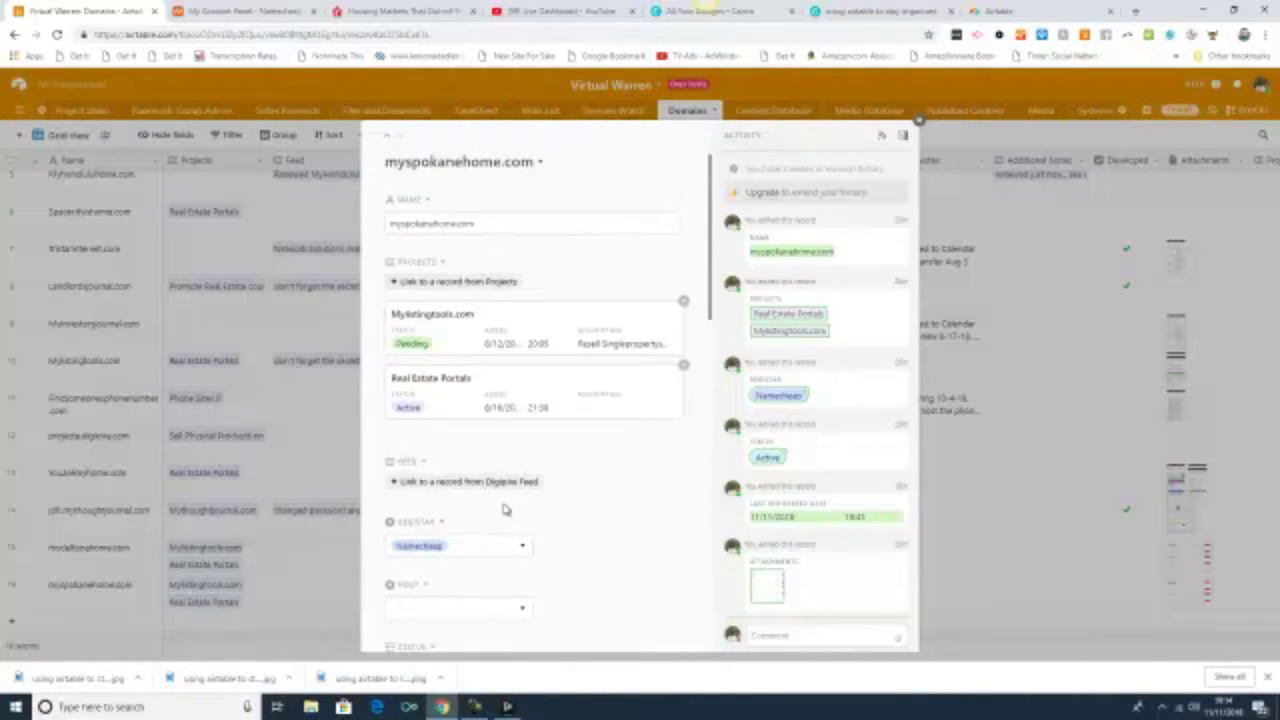
{"action": "left_click", "coordinate": [505, 484]}
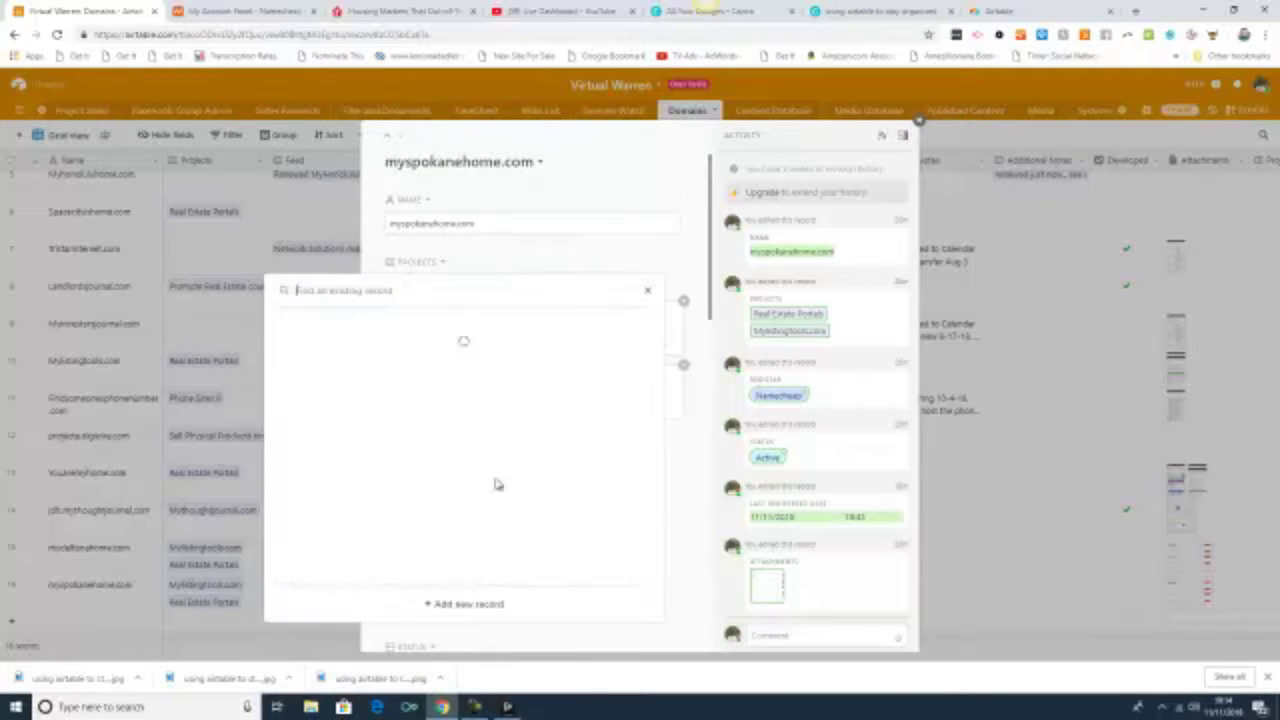
{"action": "scroll", "coordinate": [531, 460], "scroll_direction": "down", "scroll_amount": 5}
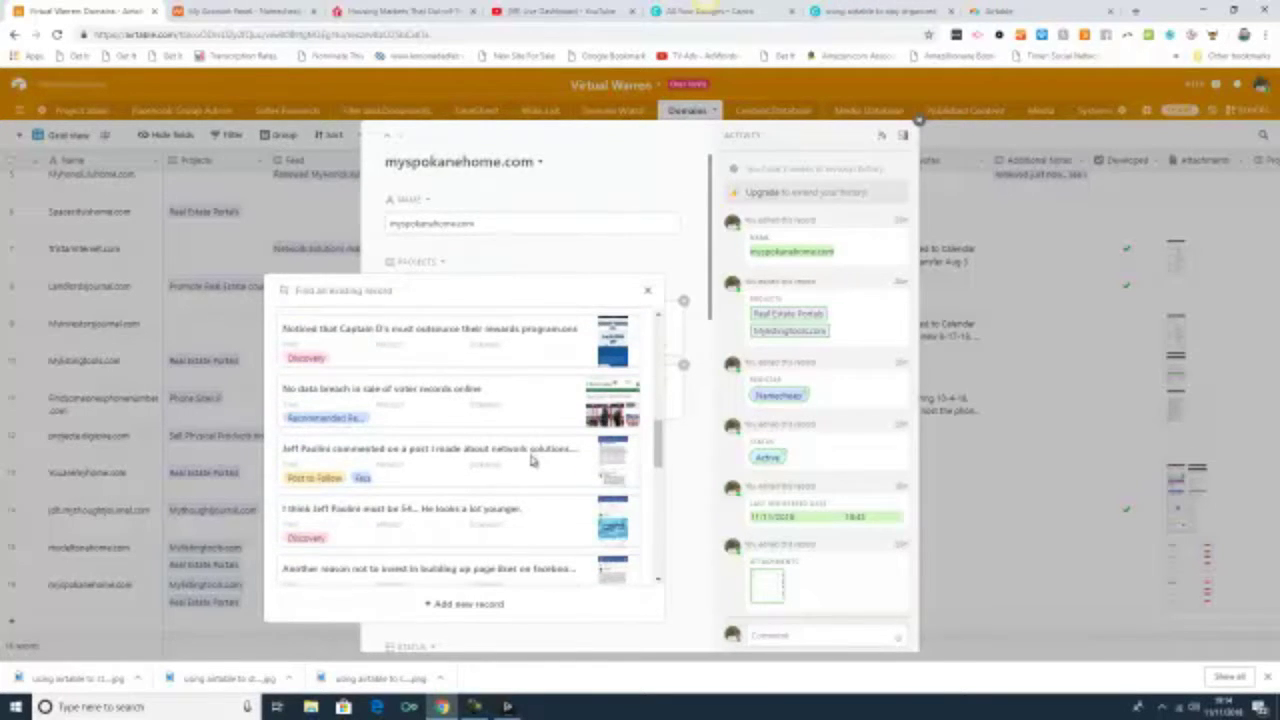
{"action": "scroll", "coordinate": [531, 460], "scroll_direction": "up", "scroll_amount": 10}
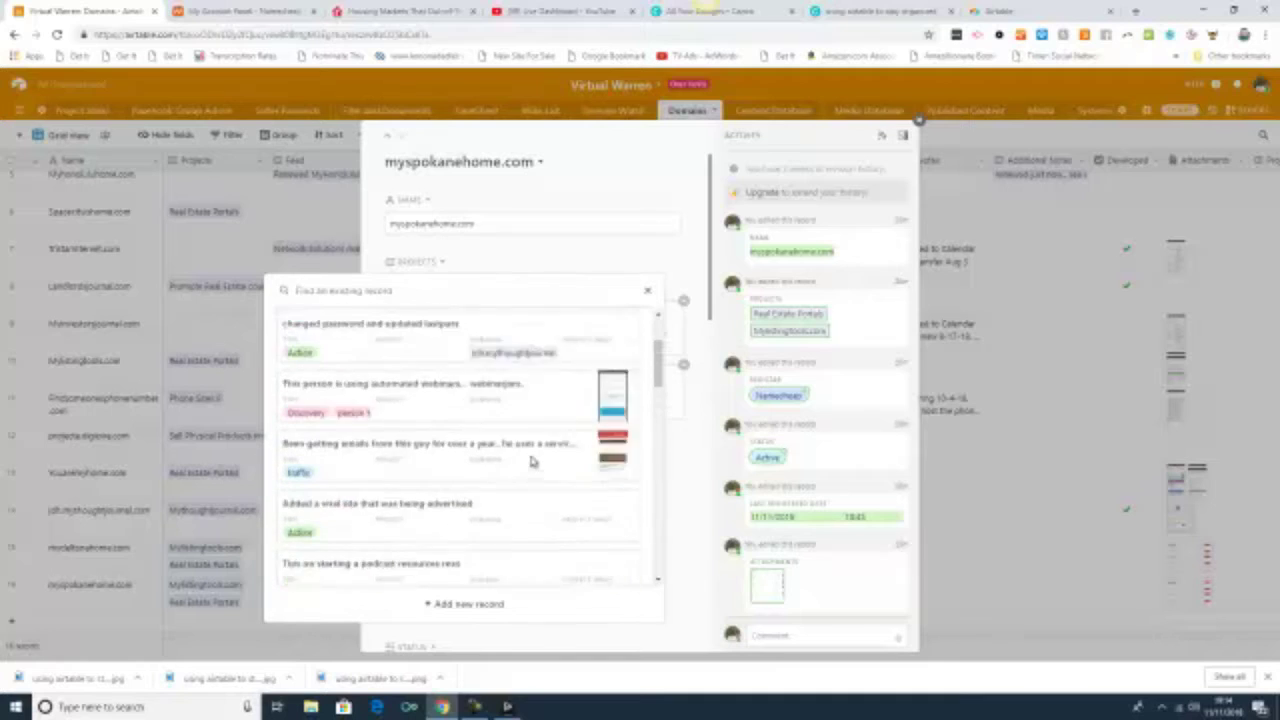
{"action": "left_click", "coordinate": [649, 295]}
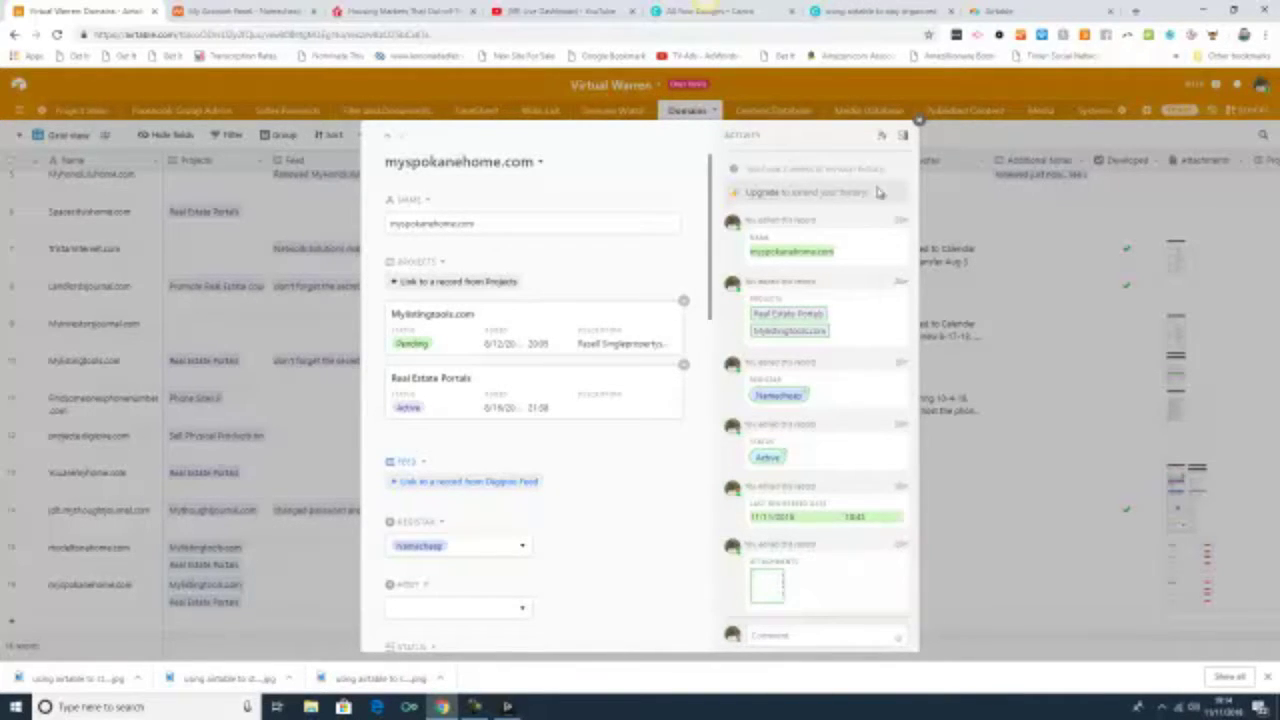
{"action": "left_click", "coordinate": [918, 121]}
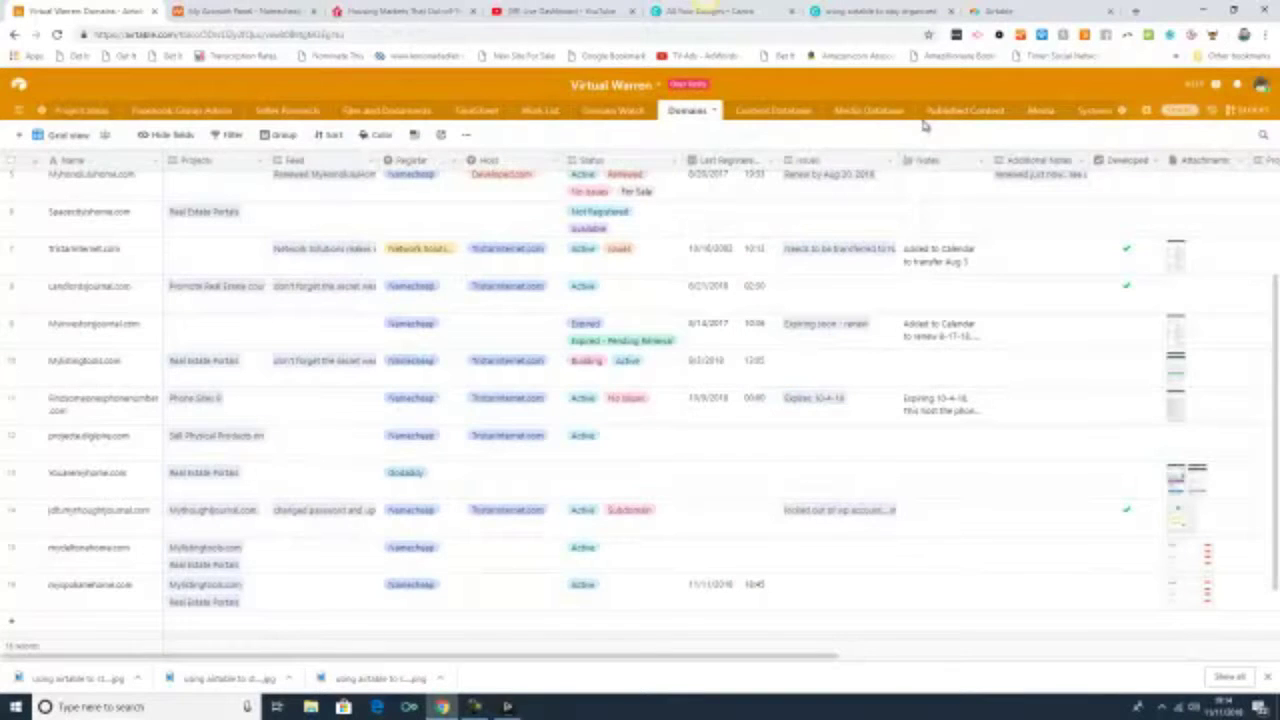
Step: Open the mydeltonahome.com record and add a new record linked through its Feed field
{"action": "left_click", "coordinate": [35, 553]}
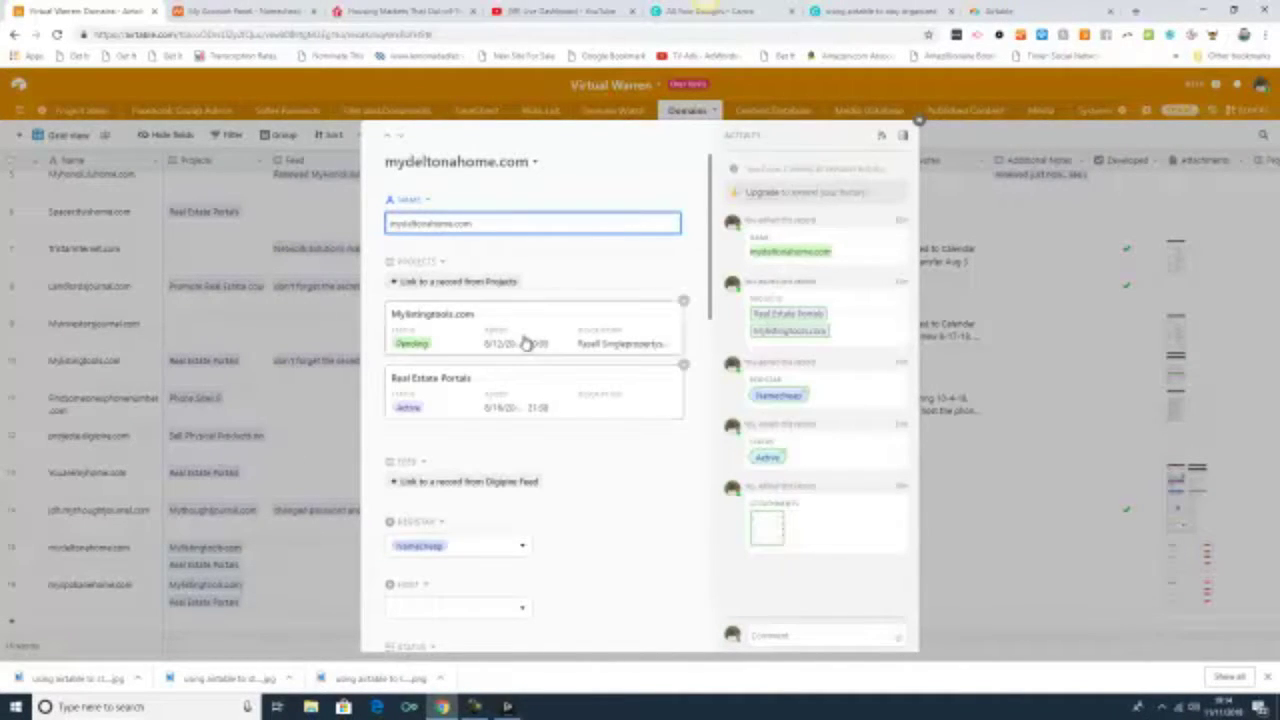
{"action": "scroll", "coordinate": [527, 350], "scroll_direction": "down", "scroll_amount": 3}
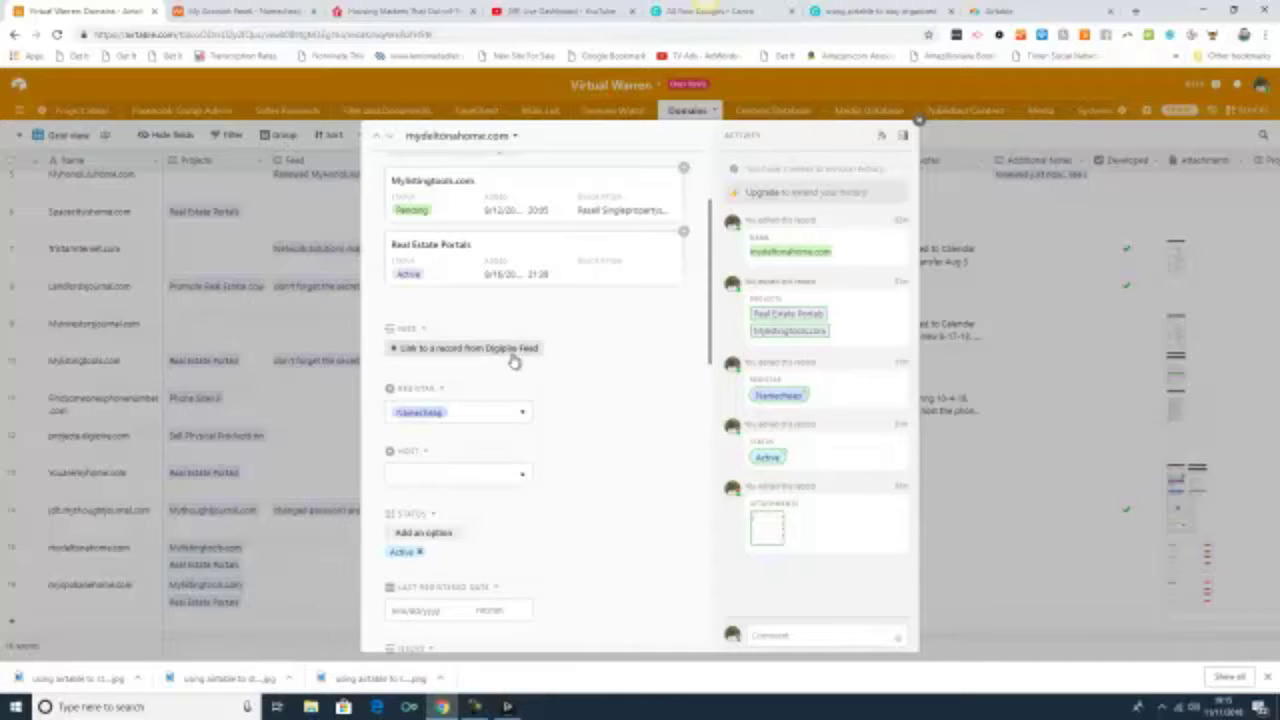
{"action": "left_click", "coordinate": [509, 352]}
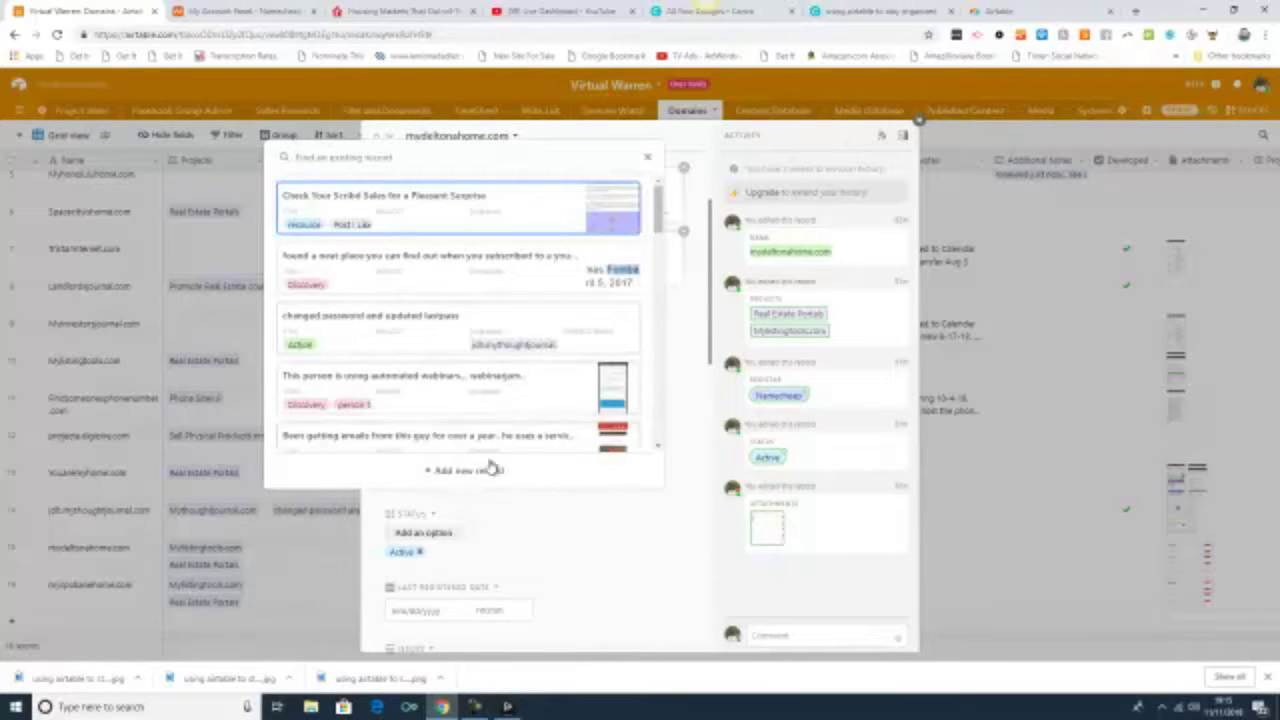
{"action": "key", "text": "Escape"}
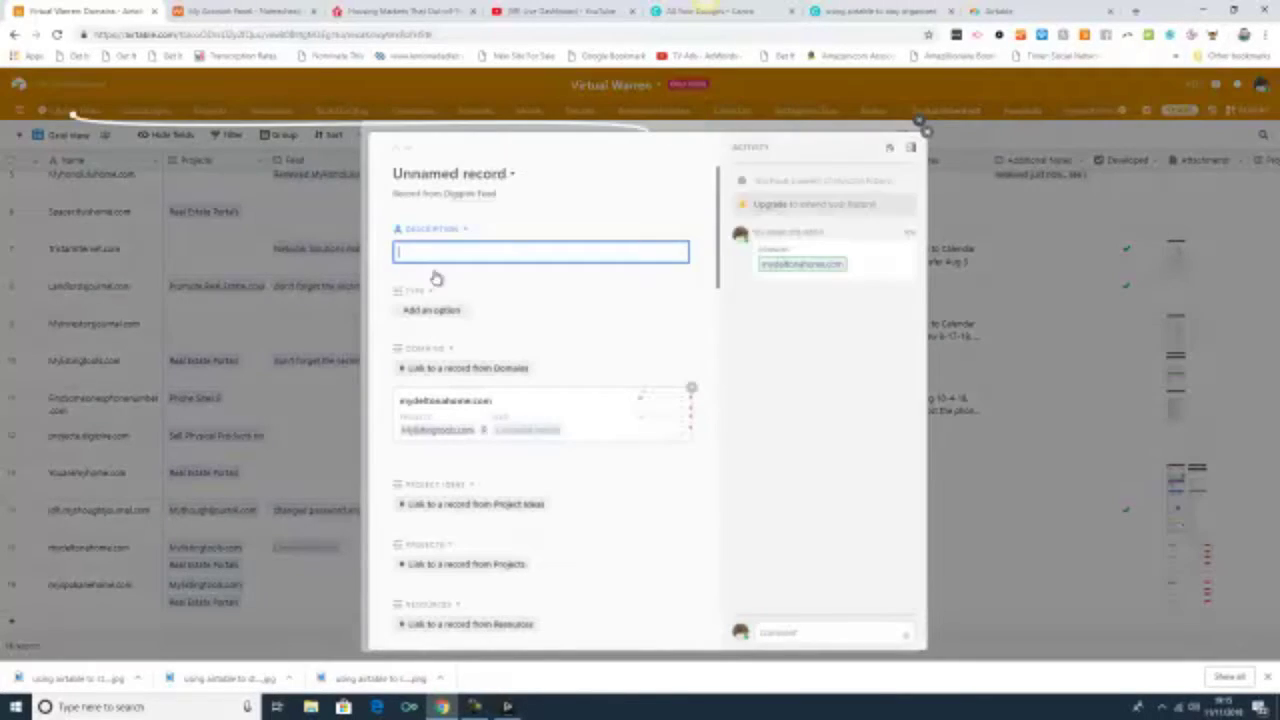
Step: Switch to the realtor.com housing markets article and copy its web address
{"action": "left_click", "coordinate": [400, 11]}
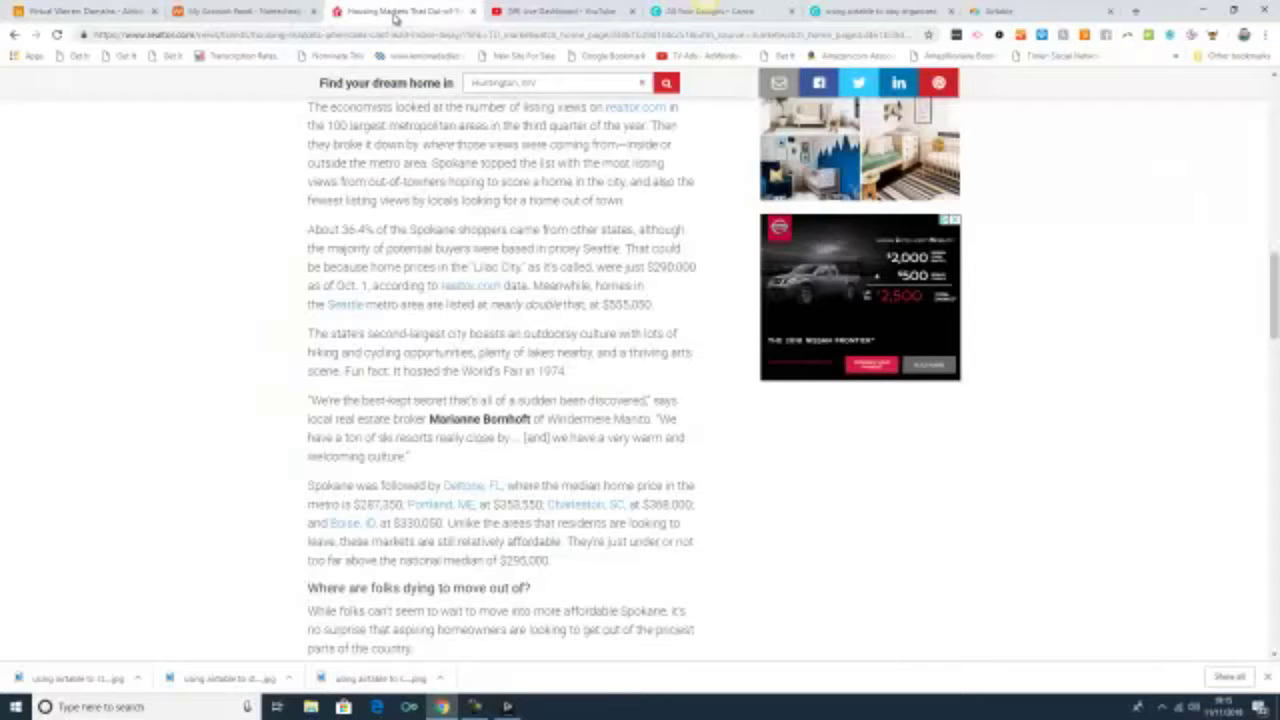
{"action": "left_click", "coordinate": [393, 35]}
{"action": "right_click", "coordinate": [393, 35]}
{"action": "left_click", "coordinate": [415, 92]}
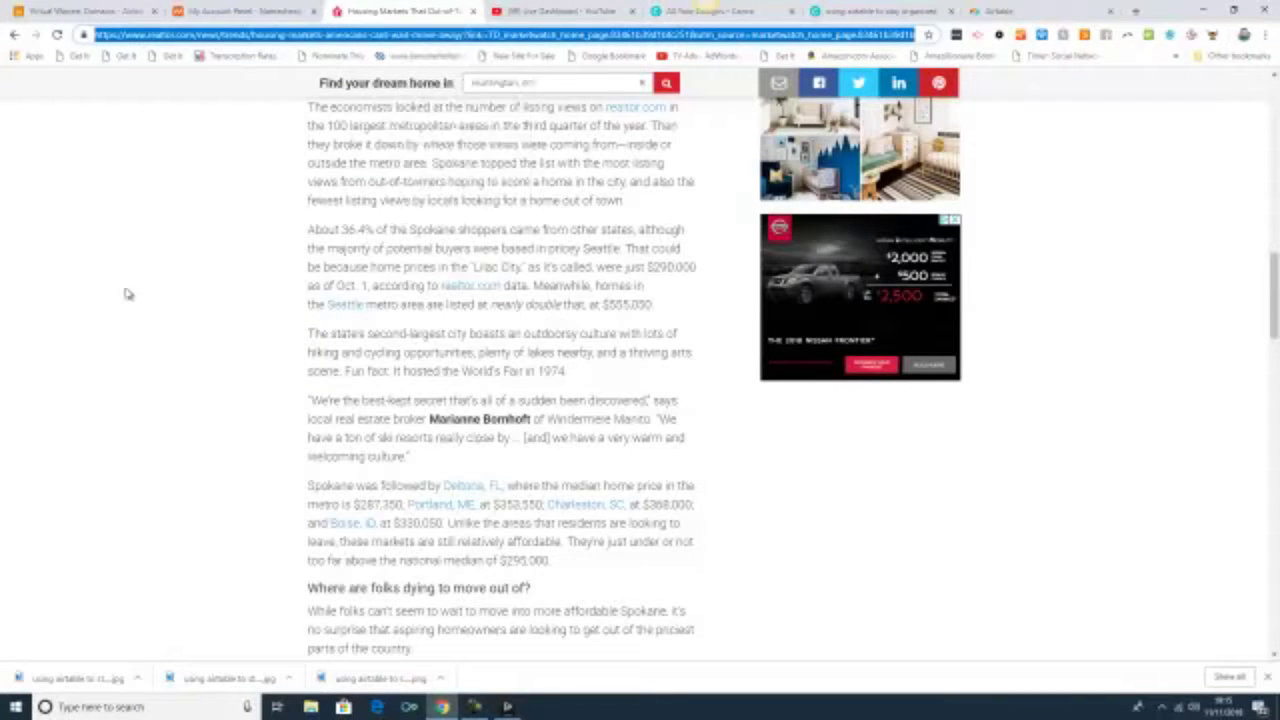
Step: Capture a screenshot of the article page from the realtor.com header down to the opening paragraph
{"action": "scroll", "coordinate": [137, 296], "scroll_direction": "up", "scroll_amount": 10}
{"action": "scroll", "coordinate": [140, 298], "scroll_direction": "up", "scroll_amount": 1}
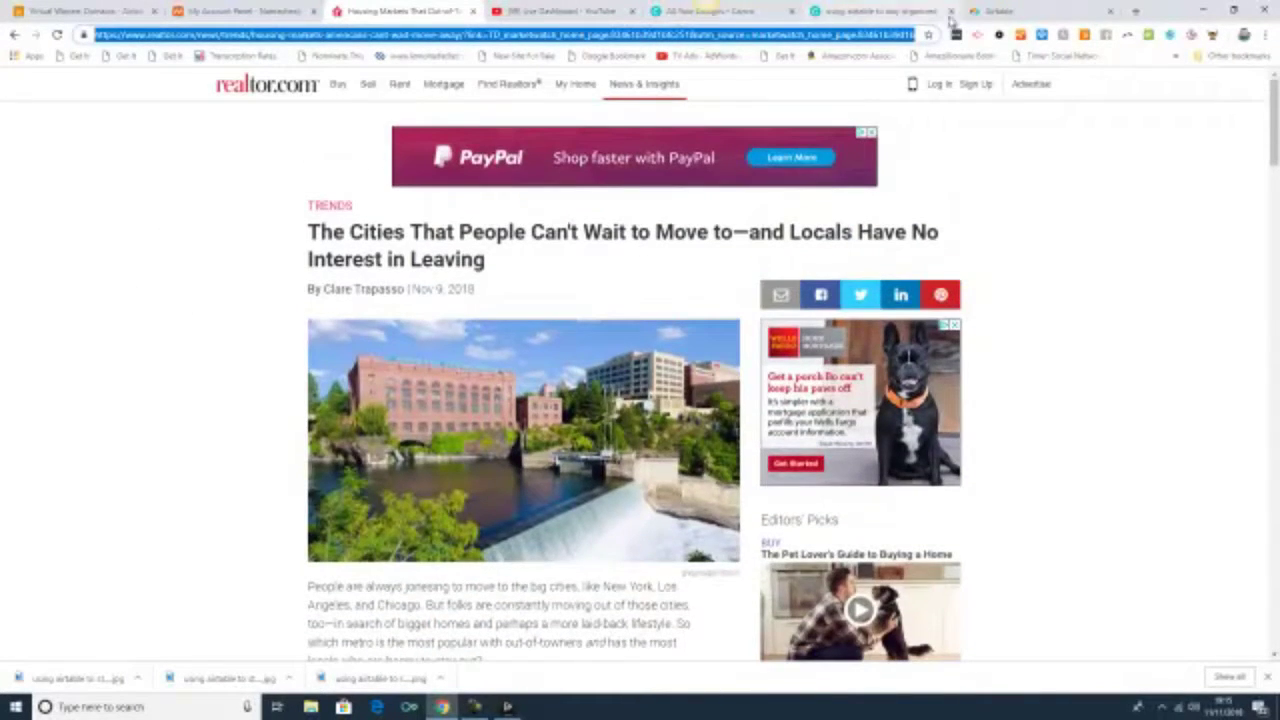
{"action": "key", "text": "Print"}
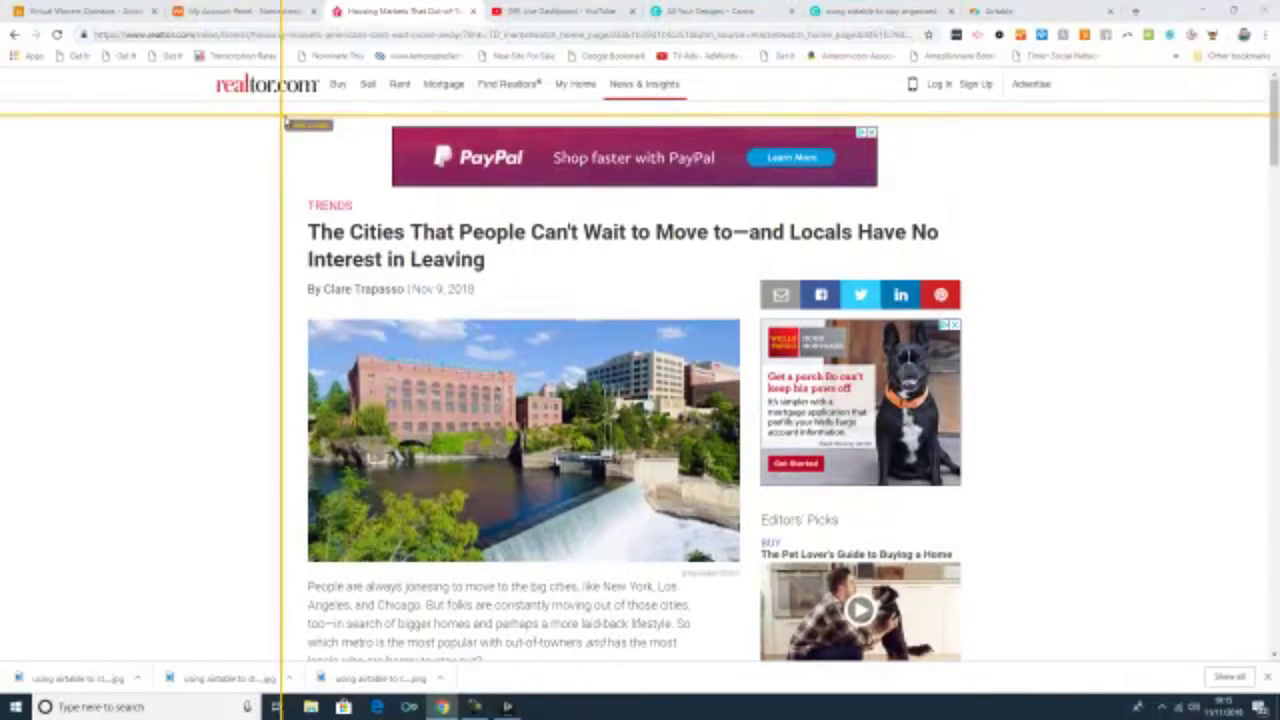
{"action": "left_click_drag", "start_coordinate": [192, 66], "coordinate": [1096, 631]}
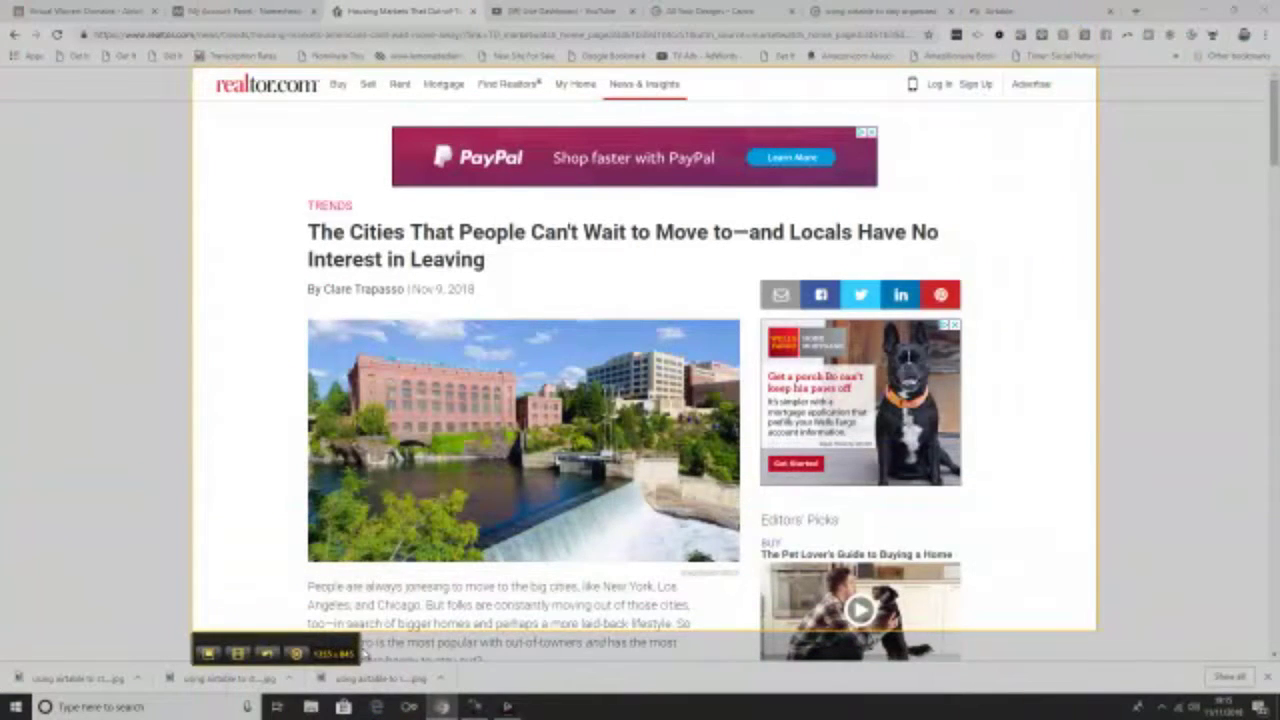
{"action": "left_click", "coordinate": [208, 655]}
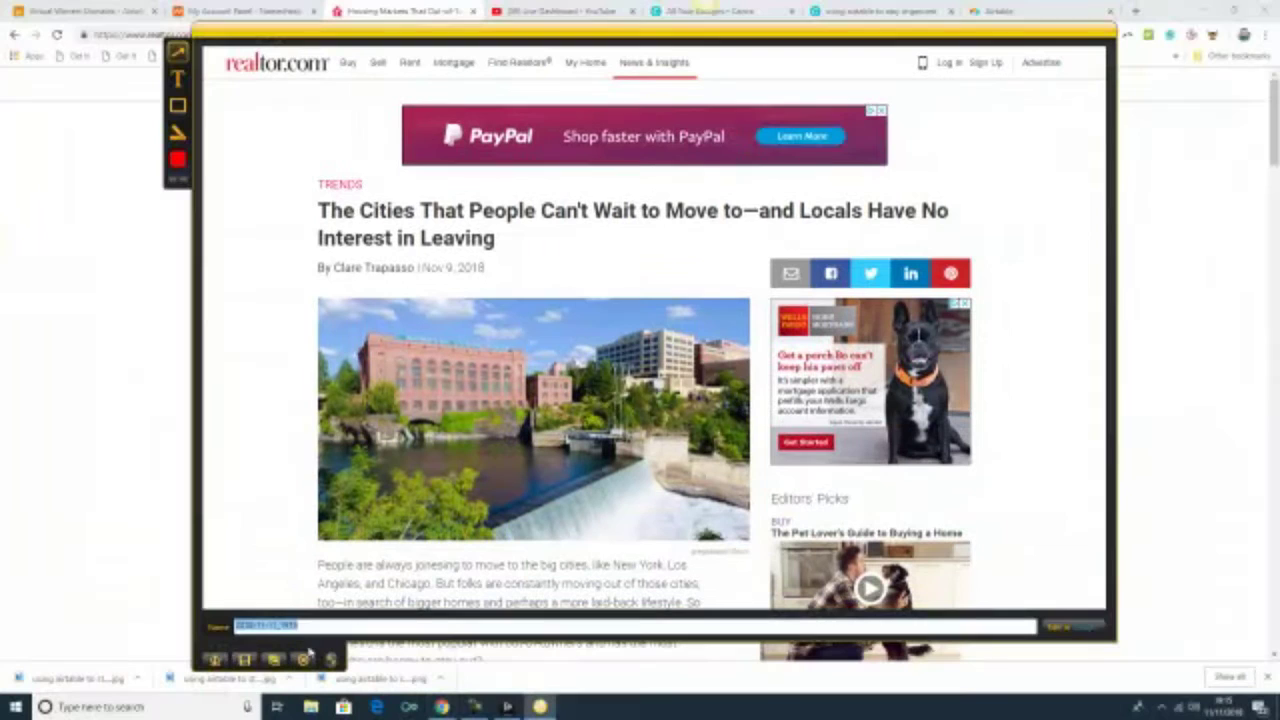
Step: Save the captured article screenshot as an image file
{"action": "left_click", "coordinate": [244, 658]}
{"action": "left_click", "coordinate": [700, 359]}
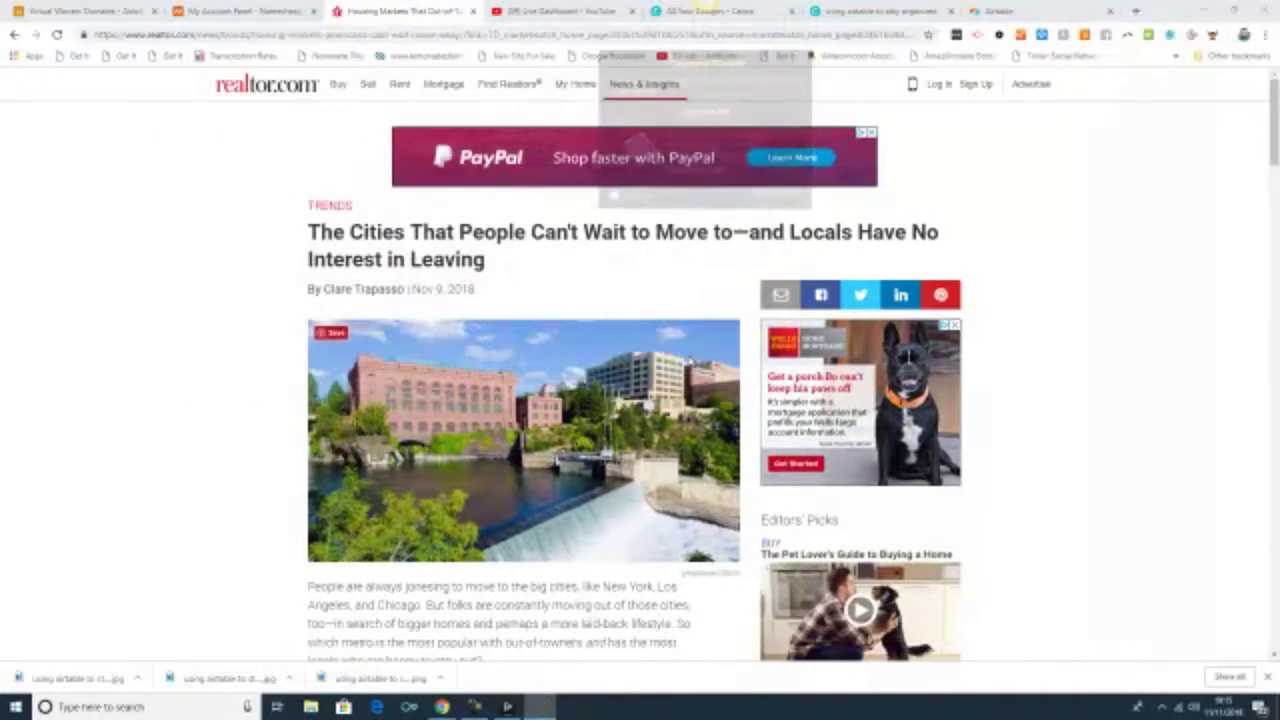
{"action": "left_click", "coordinate": [781, 197]}
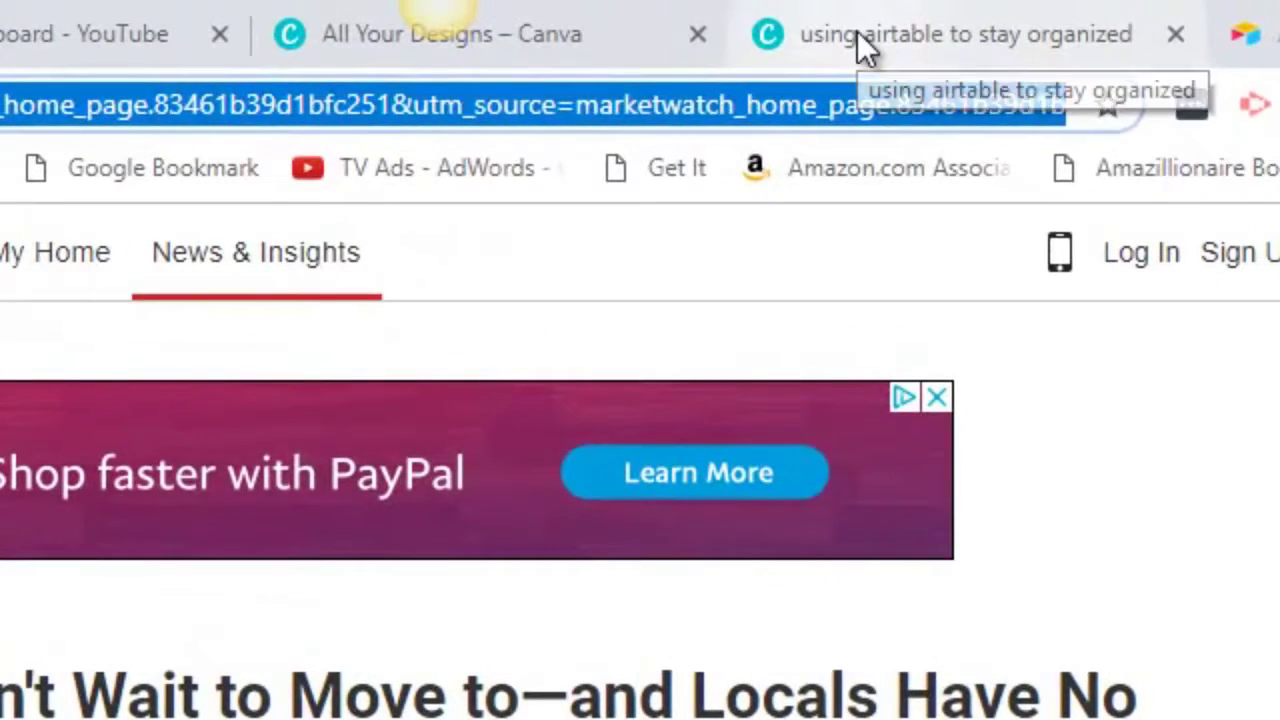
Step: Return to the new feed record in Airtable and set its Description to "After reading this article I registred two domains listed here..."
{"action": "left_click", "coordinate": [1252, 34]}
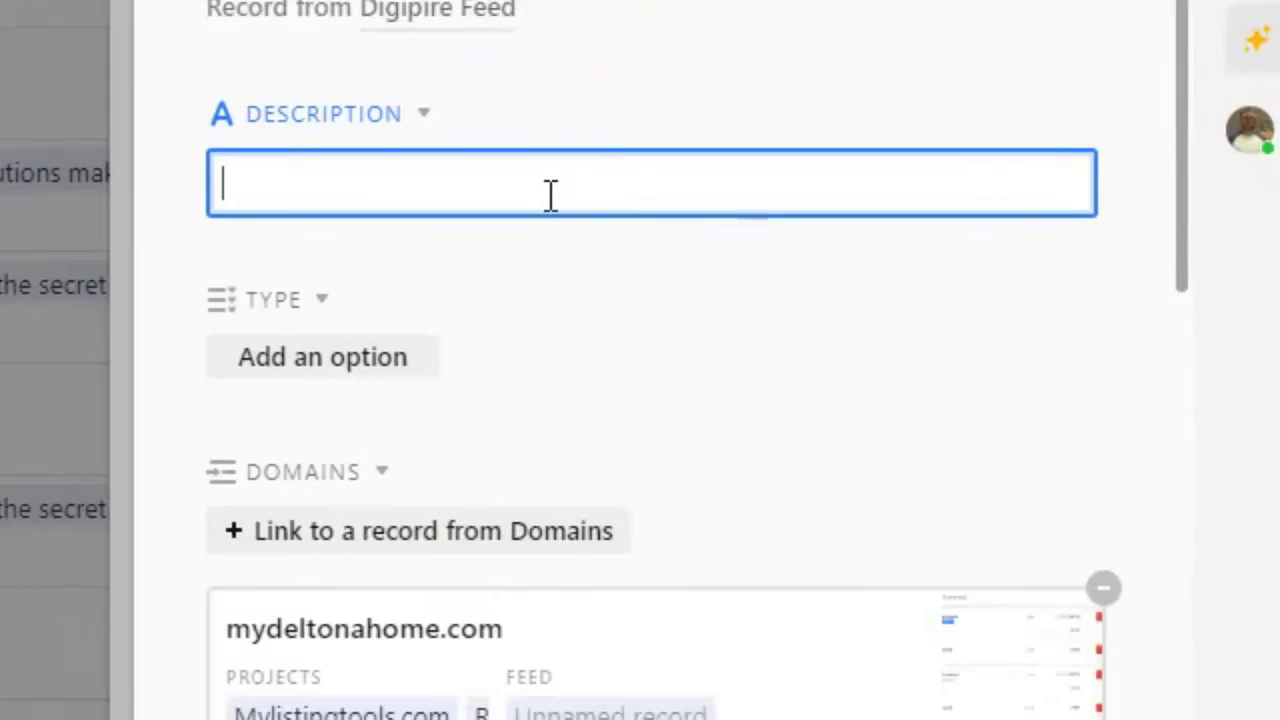
{"action": "type", "text": "After radi"}
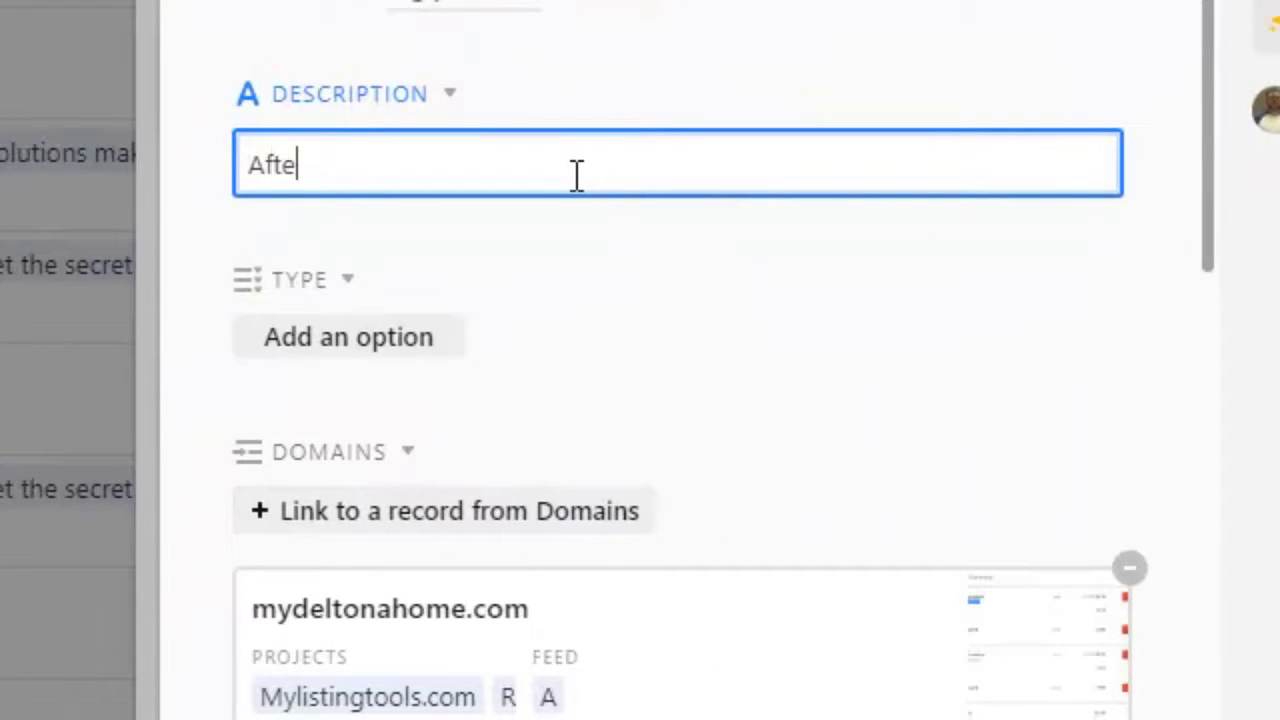
{"action": "key", "text": "BackSpace"}
{"action": "key", "text": "BackSpace"}
{"action": "key", "text": "BackSpace"}
{"action": "type", "text": "eading this article I"}
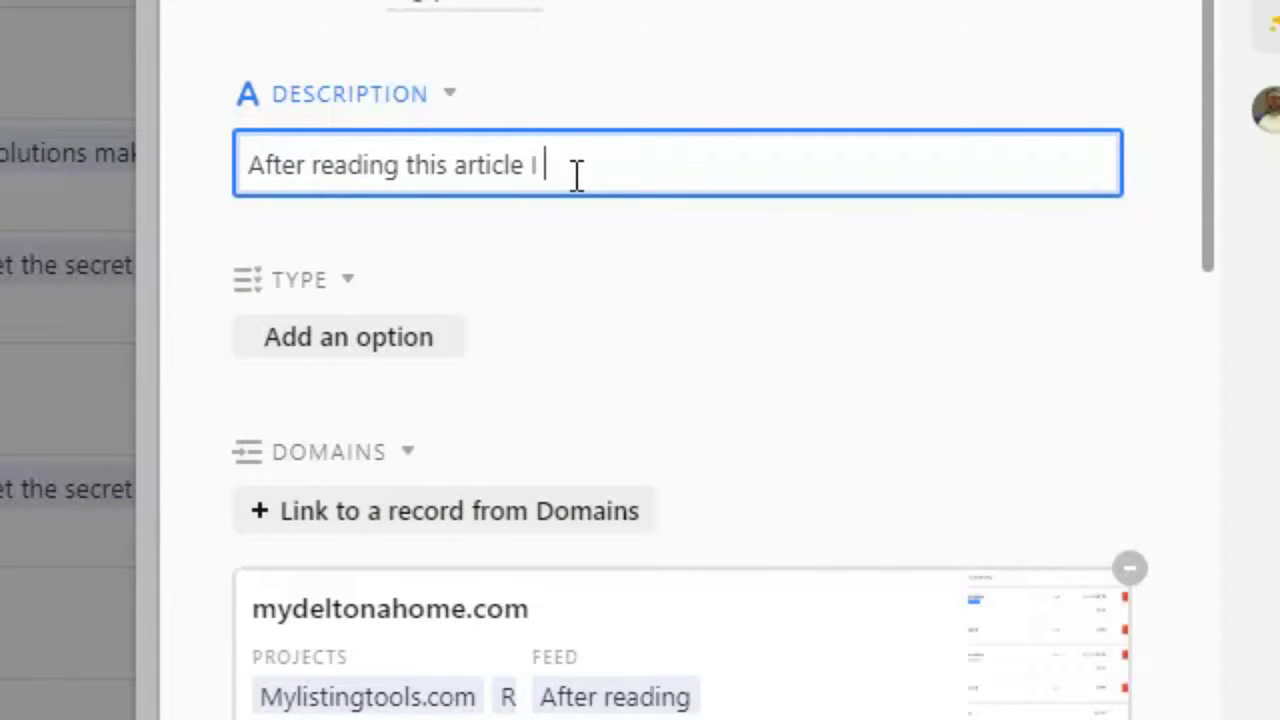
{"action": "type", "text": " regis"}
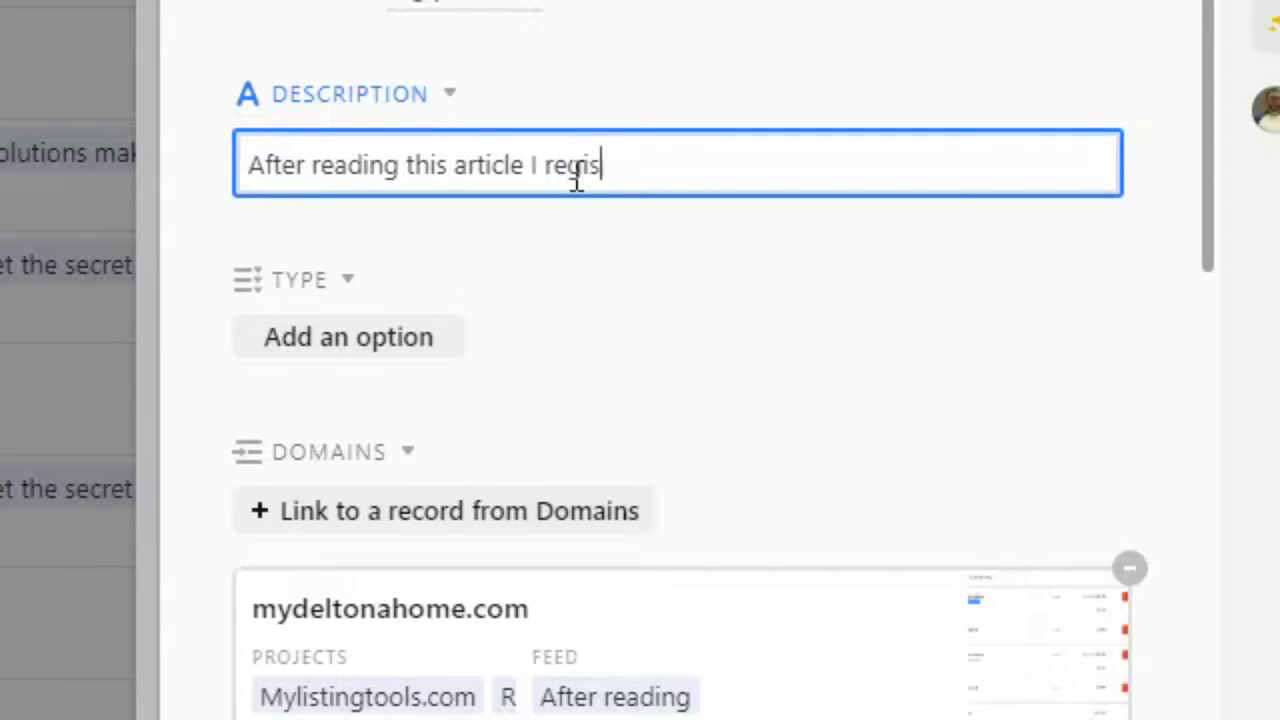
{"action": "type", "text": "tred two doma"}
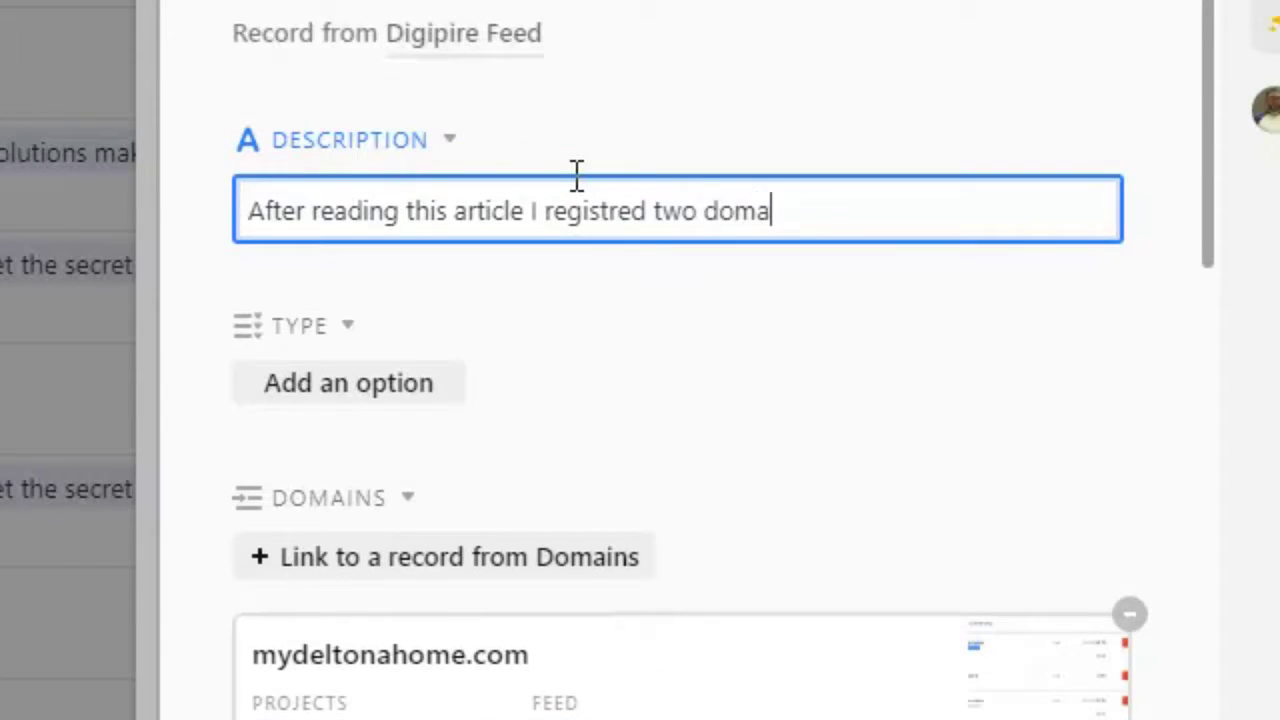
{"action": "type", "text": "ins listed here..."}
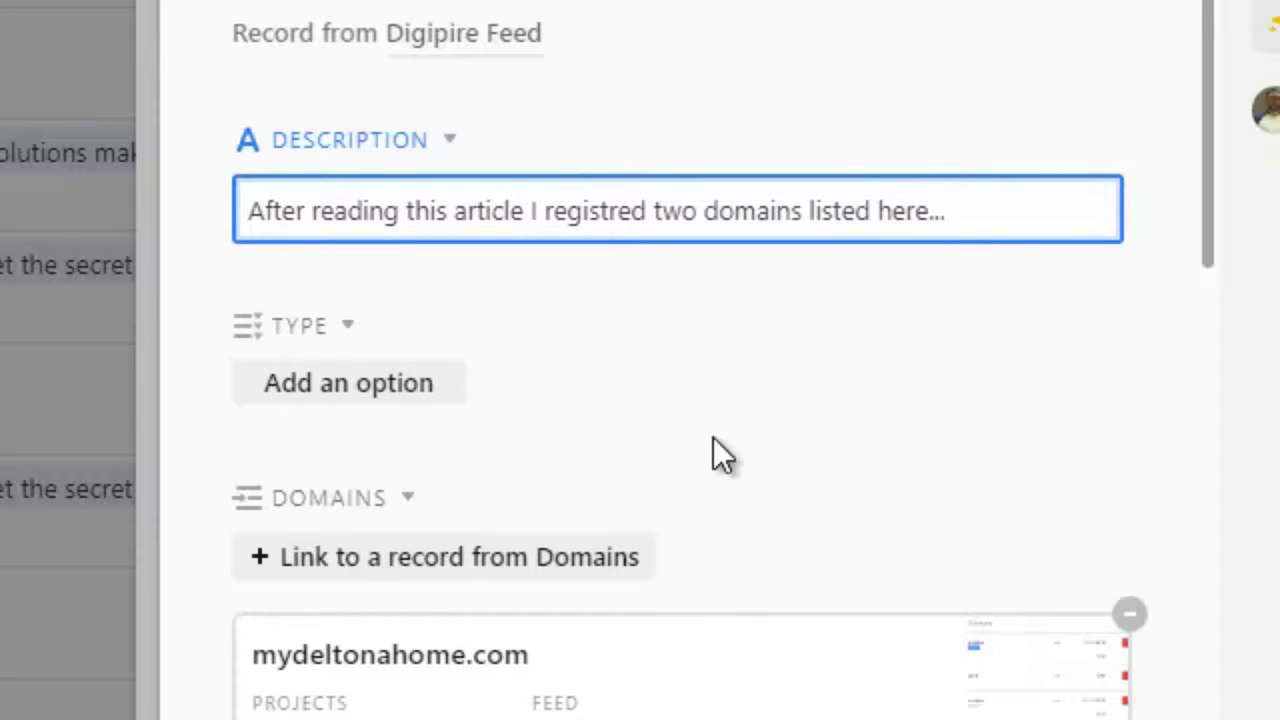
Step: Link myspokanehome.com to the feed record as a second domain
{"action": "left_click", "coordinate": [556, 562]}
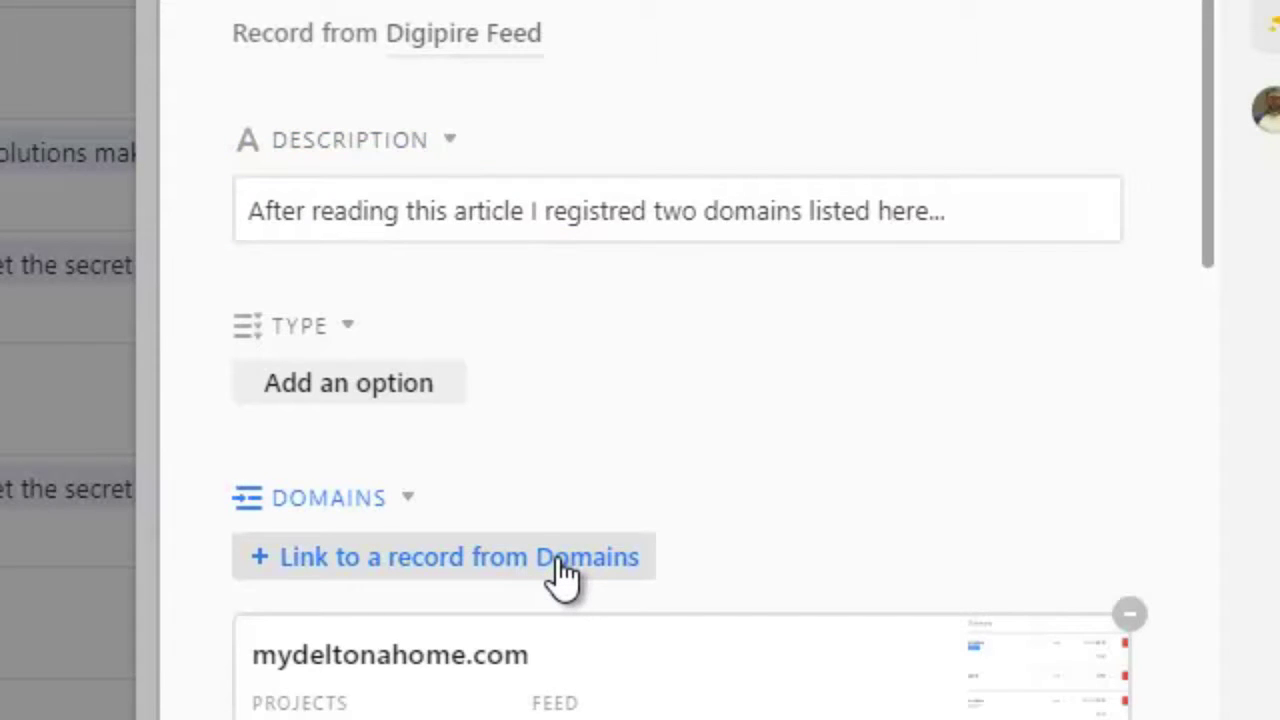
{"action": "left_click", "coordinate": [558, 566]}
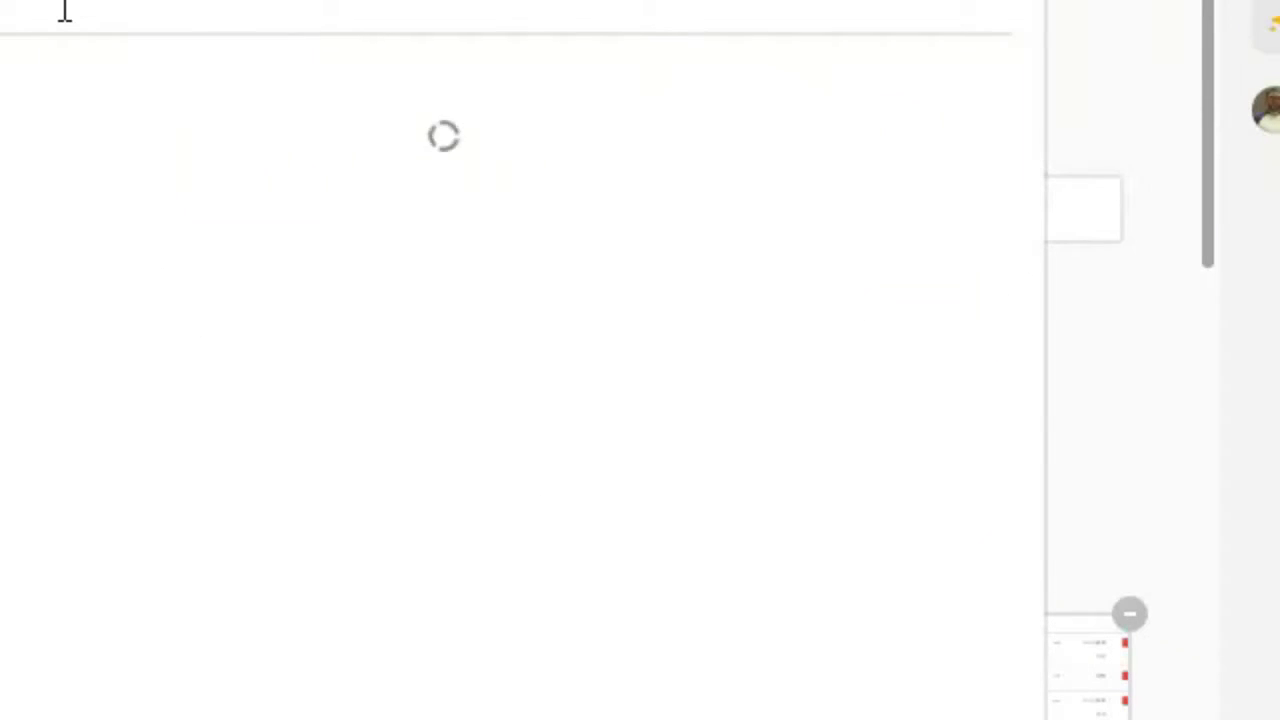
{"action": "left_click", "coordinate": [131, 135]}
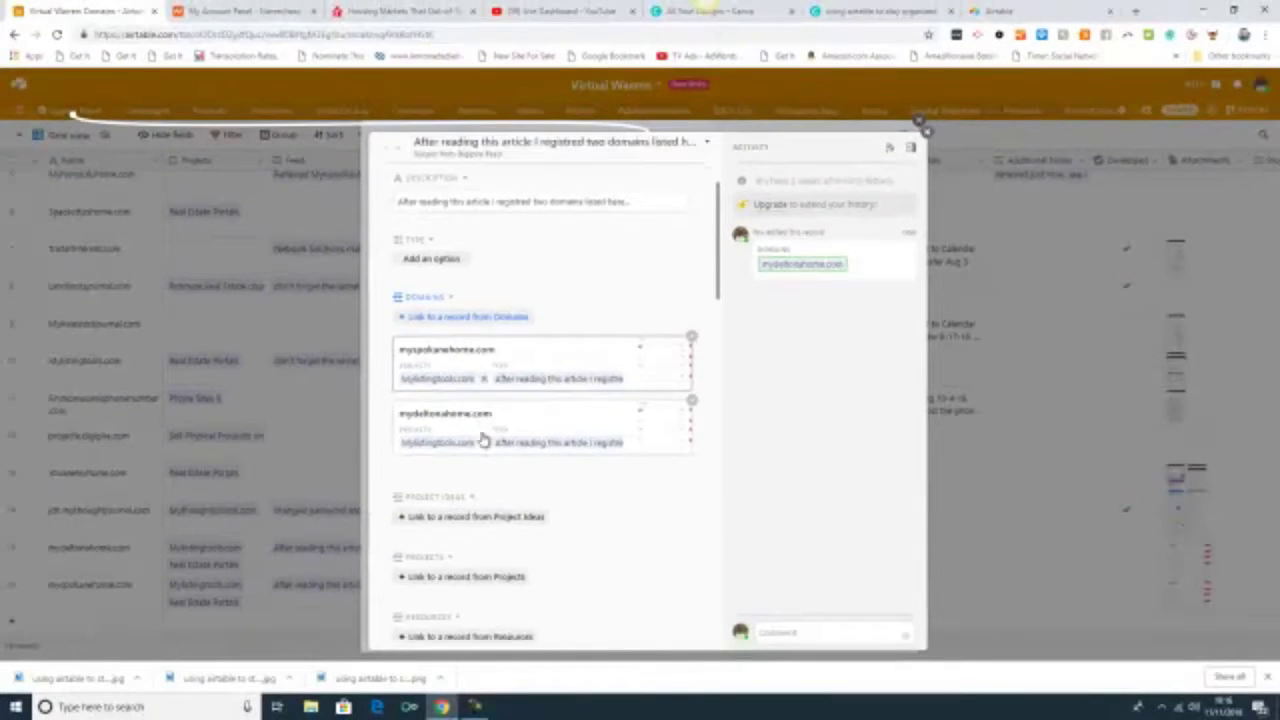
Step: Search the project ideas for "real" and link Real Estate Portals to the feed record
{"action": "scroll", "coordinate": [488, 437], "scroll_direction": "down", "scroll_amount": 2}
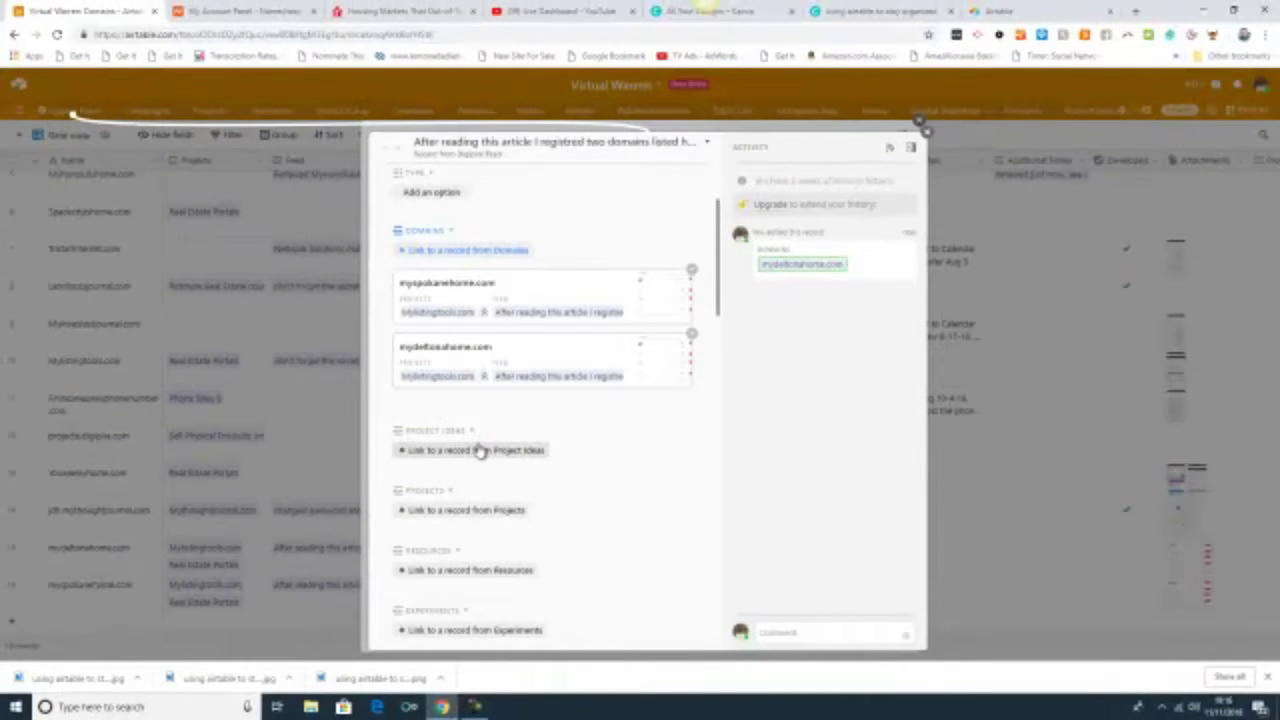
{"action": "left_click", "coordinate": [480, 451]}
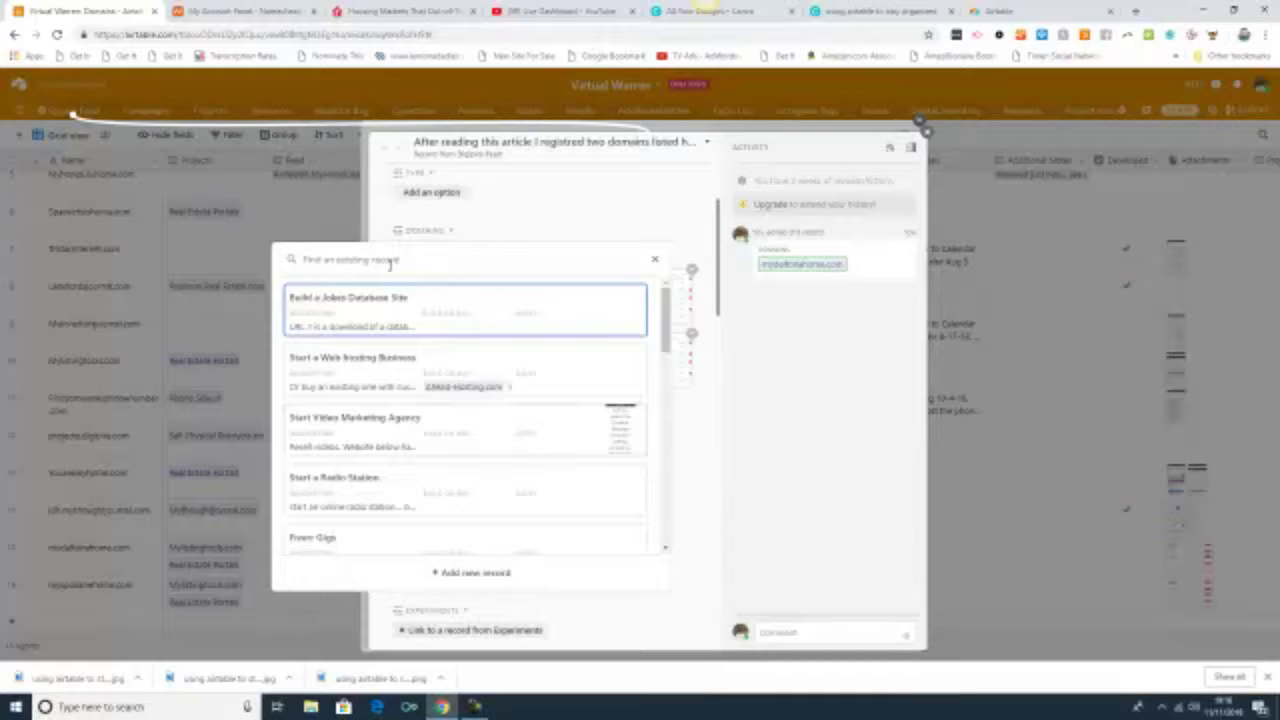
{"action": "type", "text": "myt"}
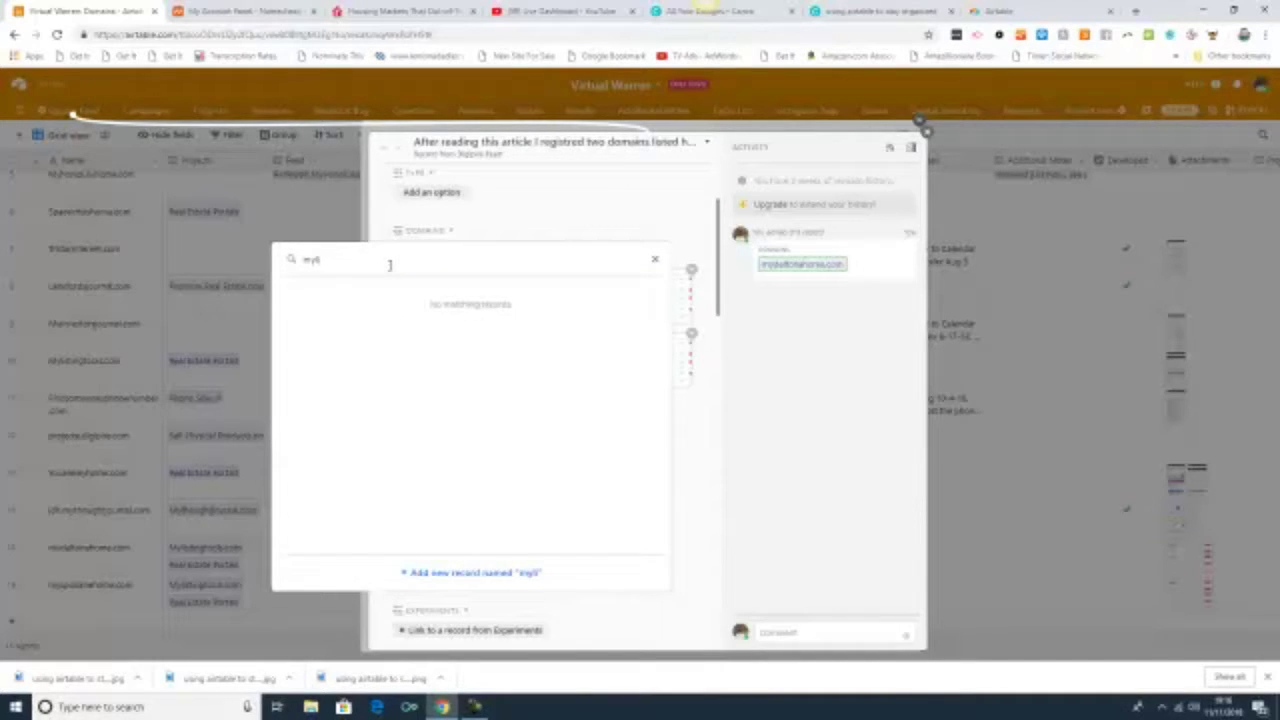
{"action": "key", "text": "BackSpace"}
{"action": "key", "text": "BackSpace"}
{"action": "key", "text": "BackSpace"}
{"action": "key", "text": "BackSpace"}
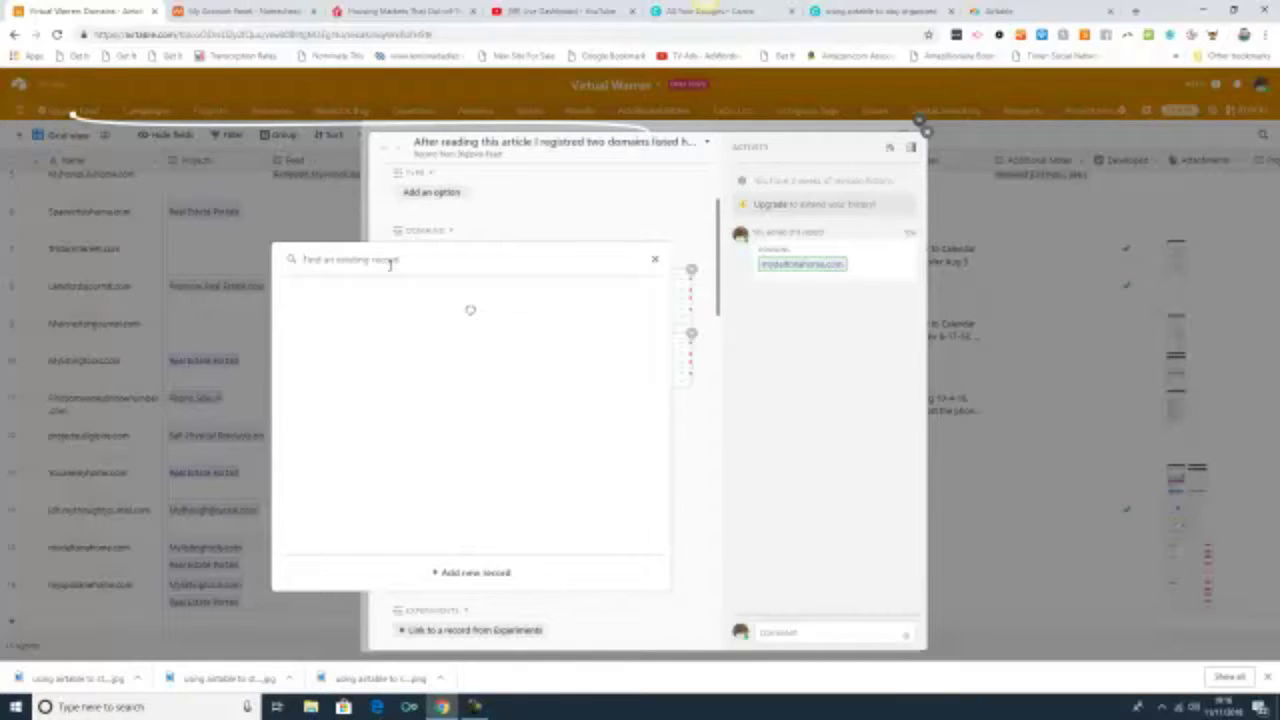
{"action": "type", "text": "real"}
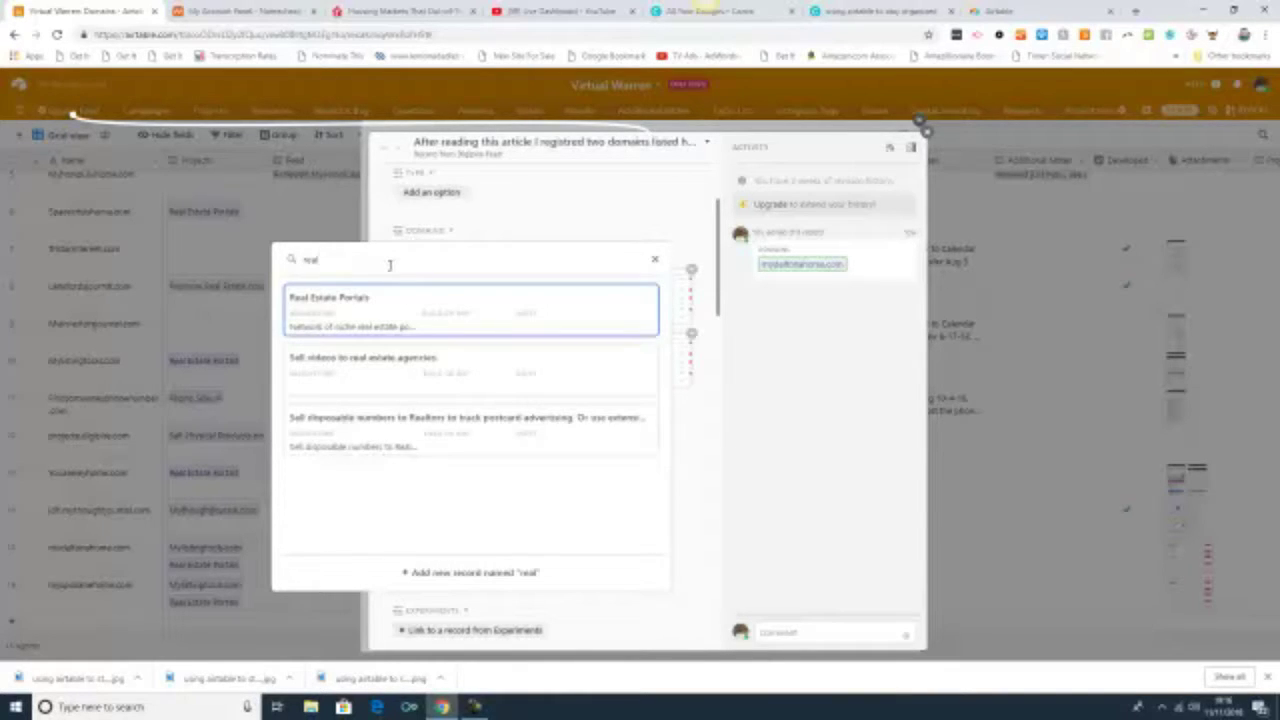
{"action": "left_click", "coordinate": [408, 309]}
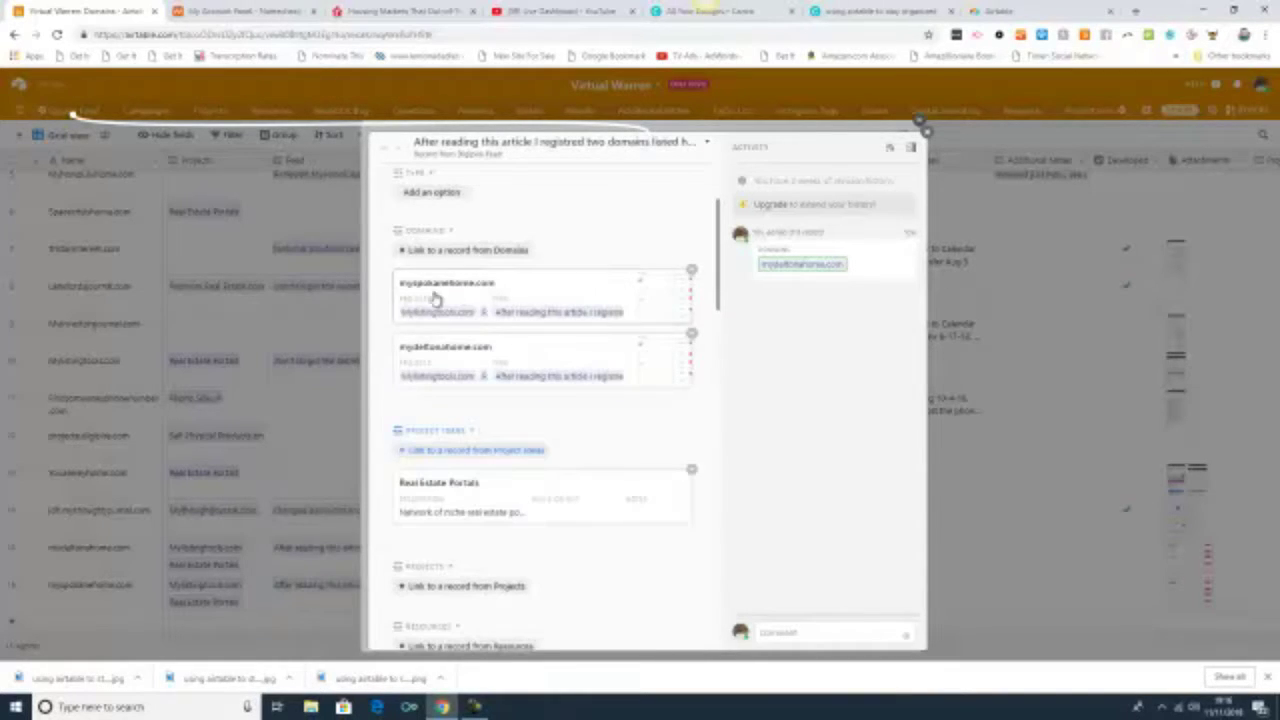
{"action": "left_click", "coordinate": [471, 452]}
{"action": "type", "text": "my"}
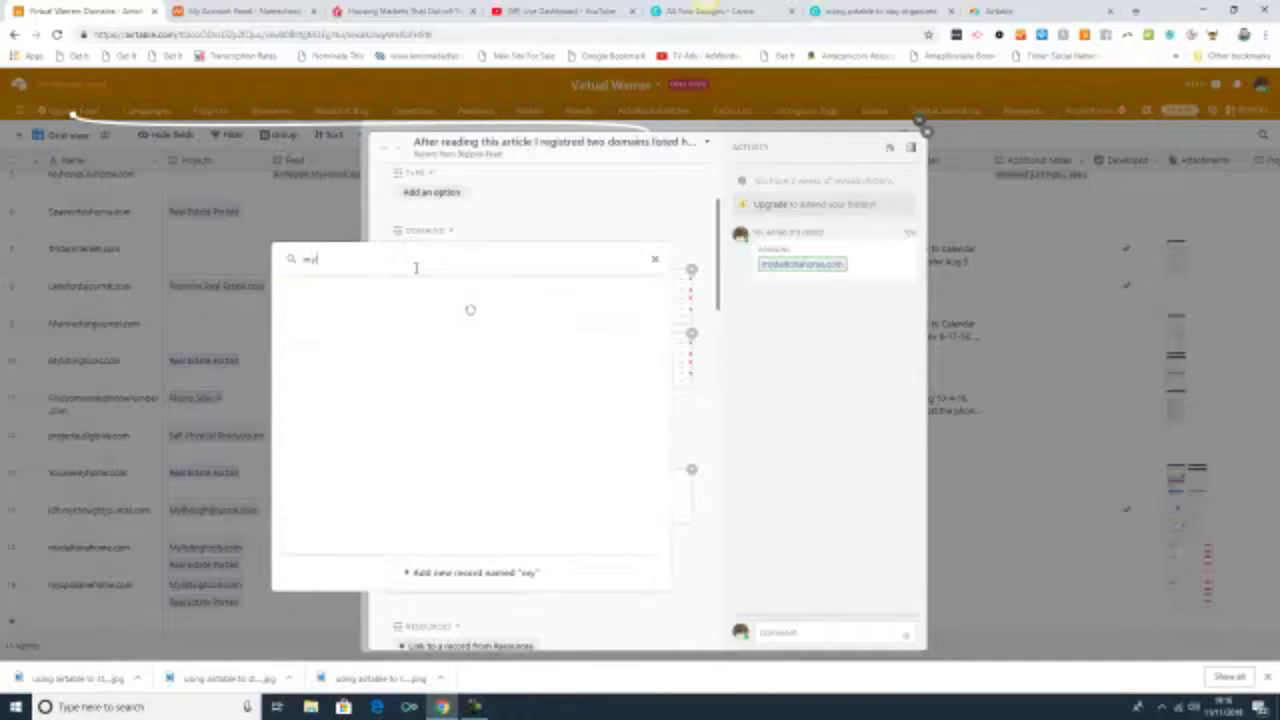
{"action": "type", "text": "list"}
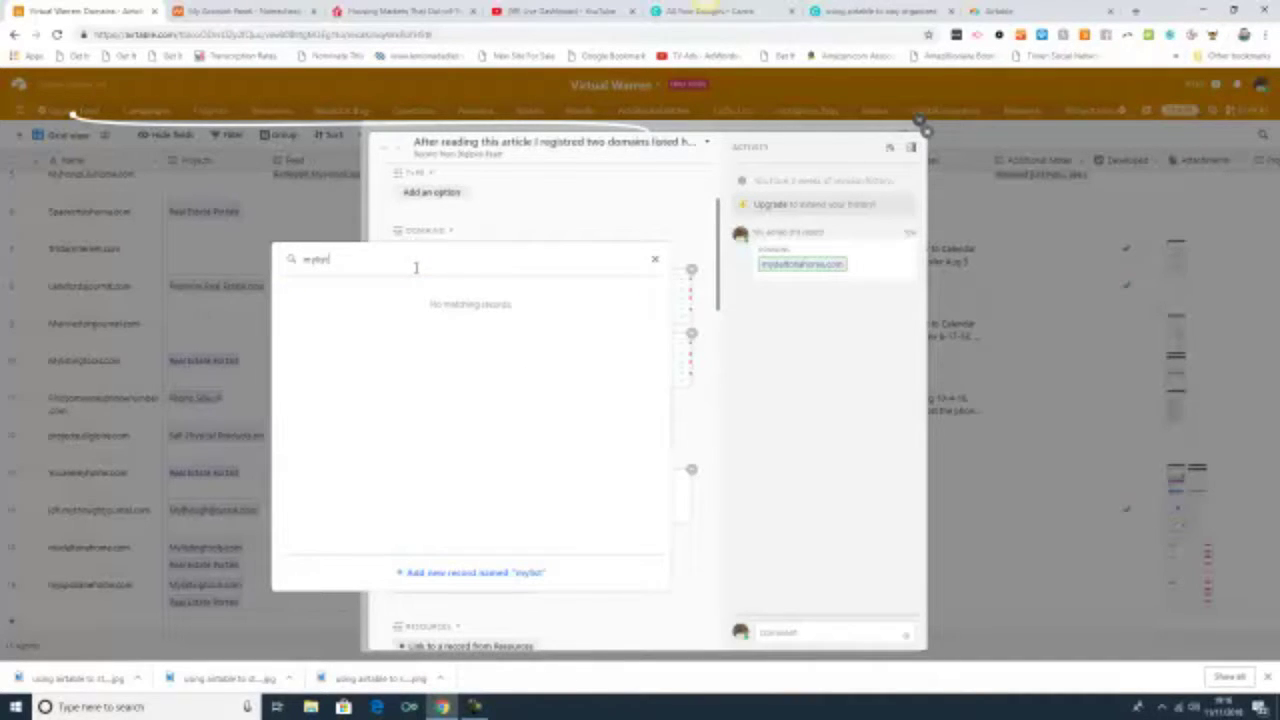
{"action": "left_click", "coordinate": [654, 260]}
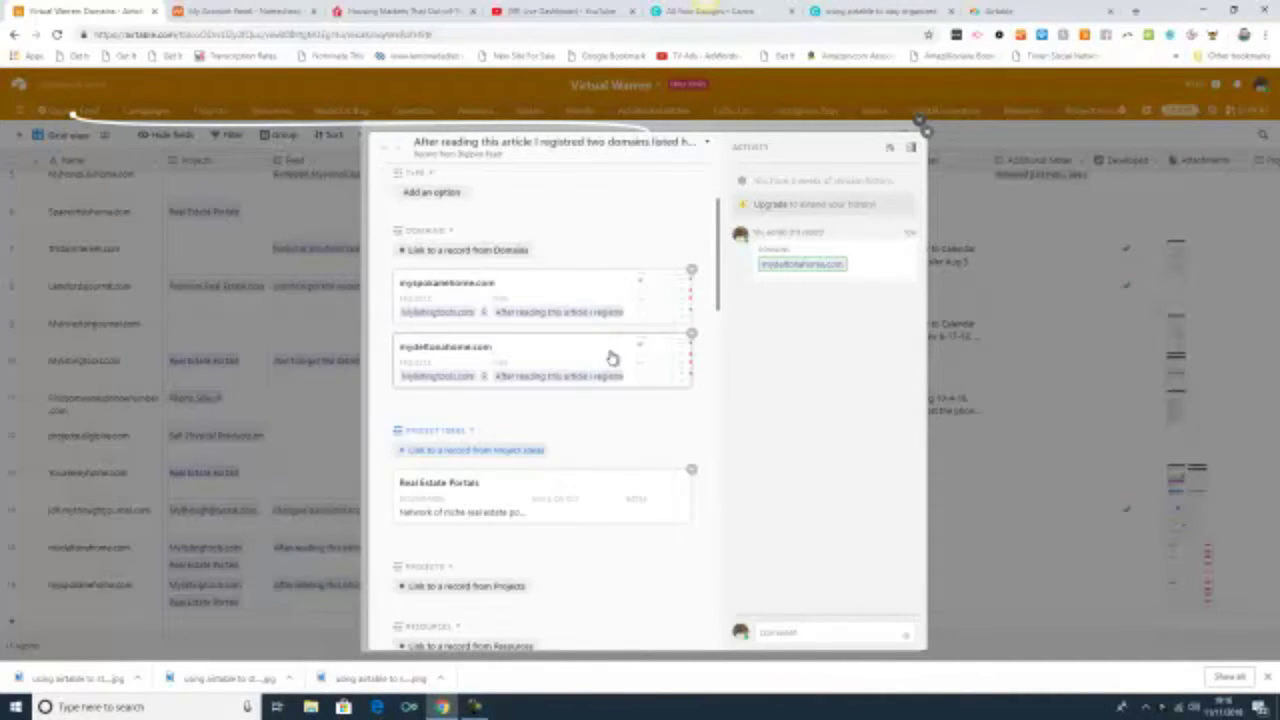
Step: Search the projects for "mylist" and link Mylistingtools.com to the feed record
{"action": "scroll", "coordinate": [580, 385], "scroll_direction": "down", "scroll_amount": 2}
{"action": "left_click", "coordinate": [507, 452]}
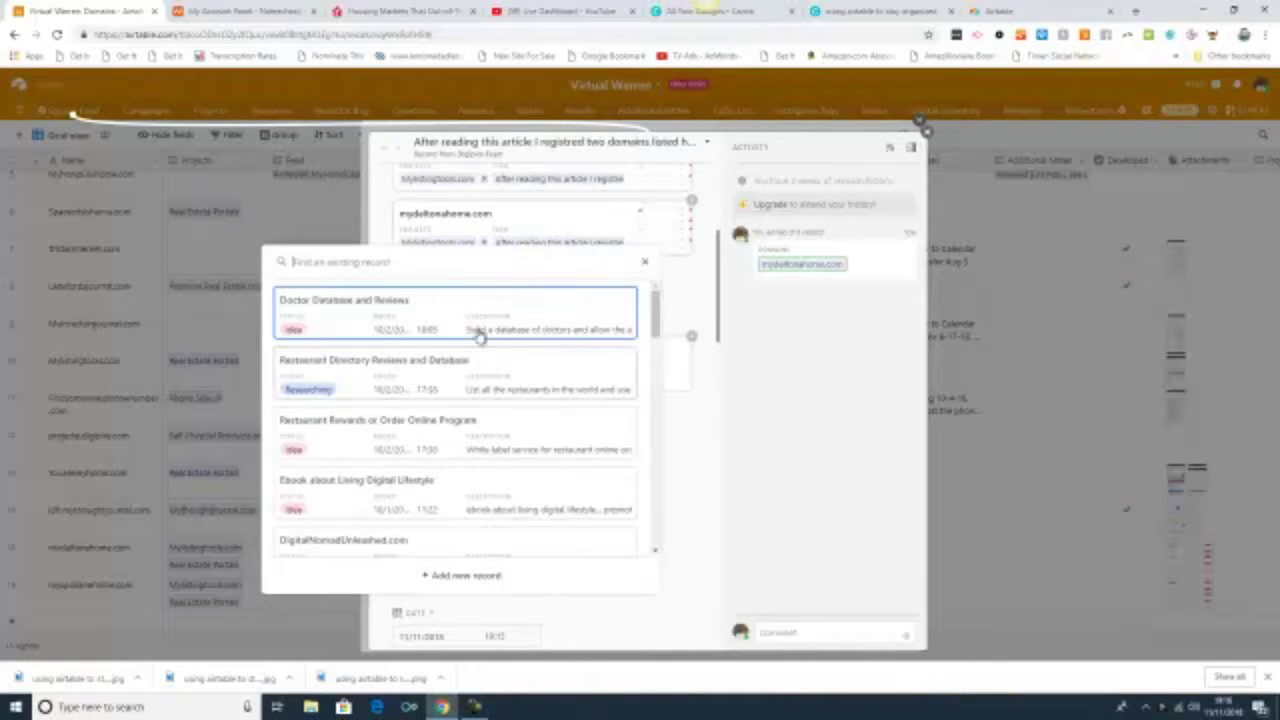
{"action": "type", "text": "mylist"}
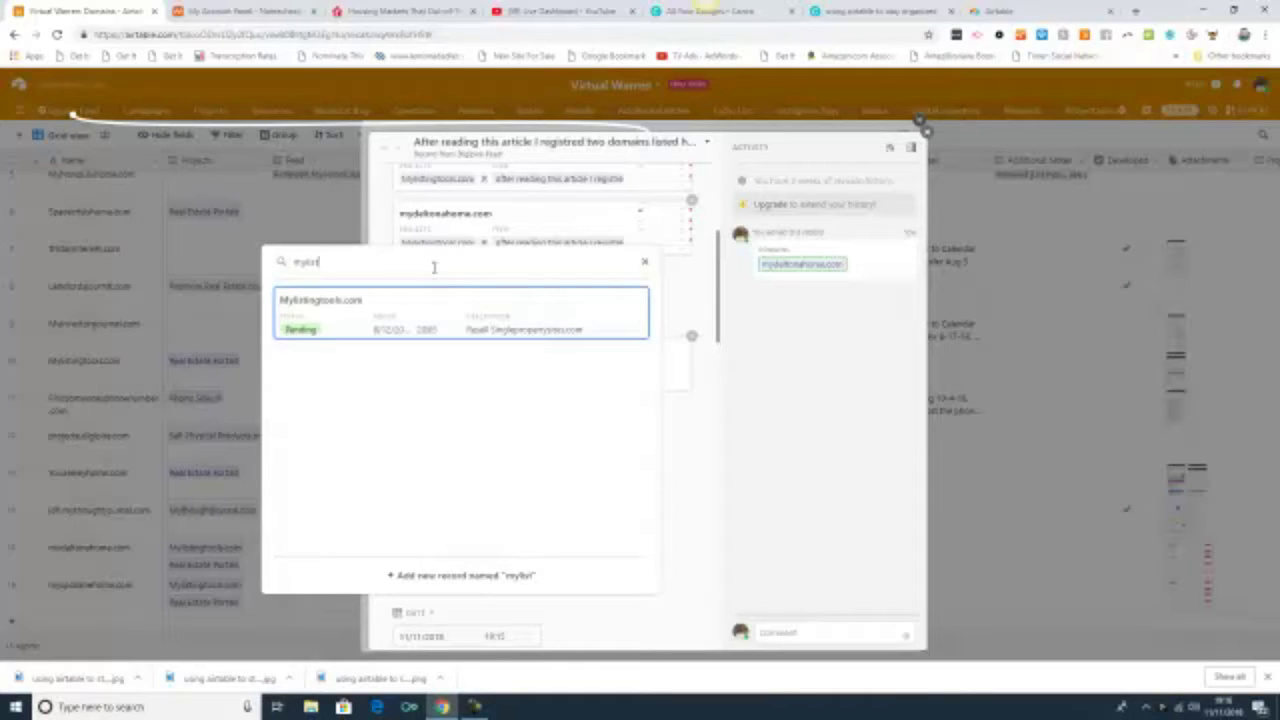
{"action": "left_click", "coordinate": [455, 323]}
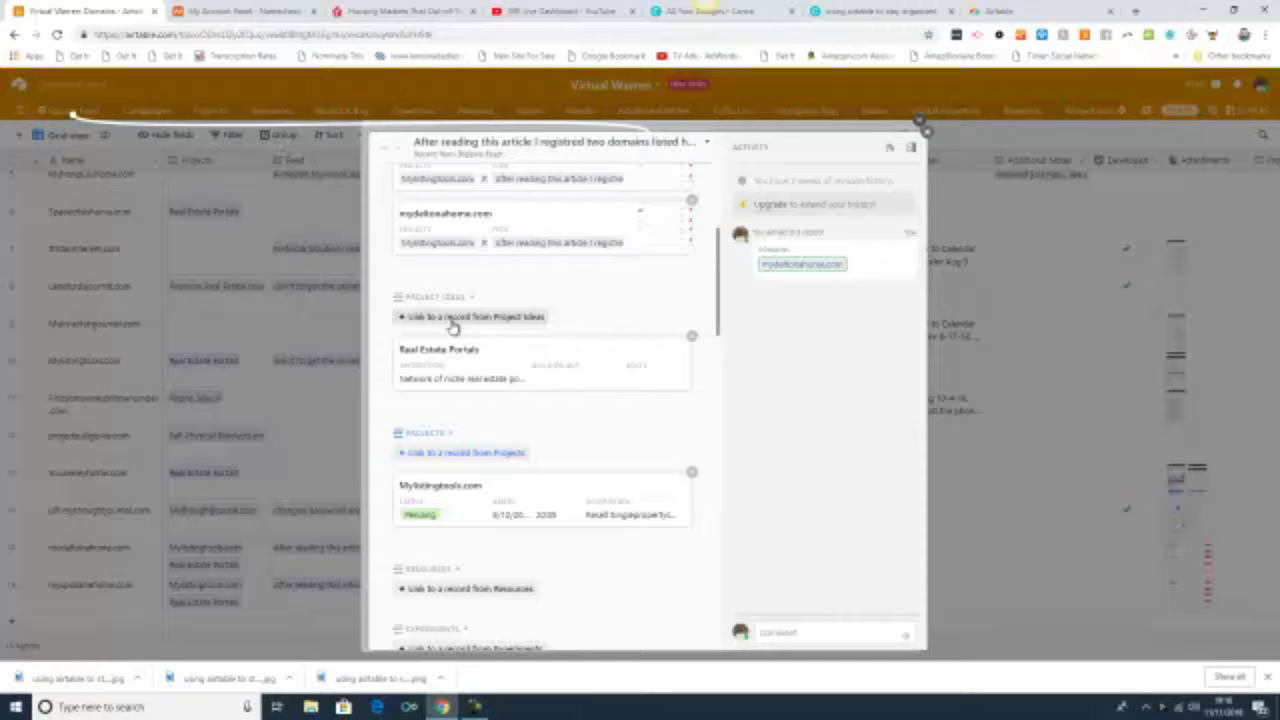
Step: Upload the saved article screenshot from the computer to the feed record's Screenshots field
{"action": "scroll", "coordinate": [452, 325], "scroll_direction": "down", "scroll_amount": 1}
{"action": "scroll", "coordinate": [452, 325], "scroll_direction": "down", "scroll_amount": 2}
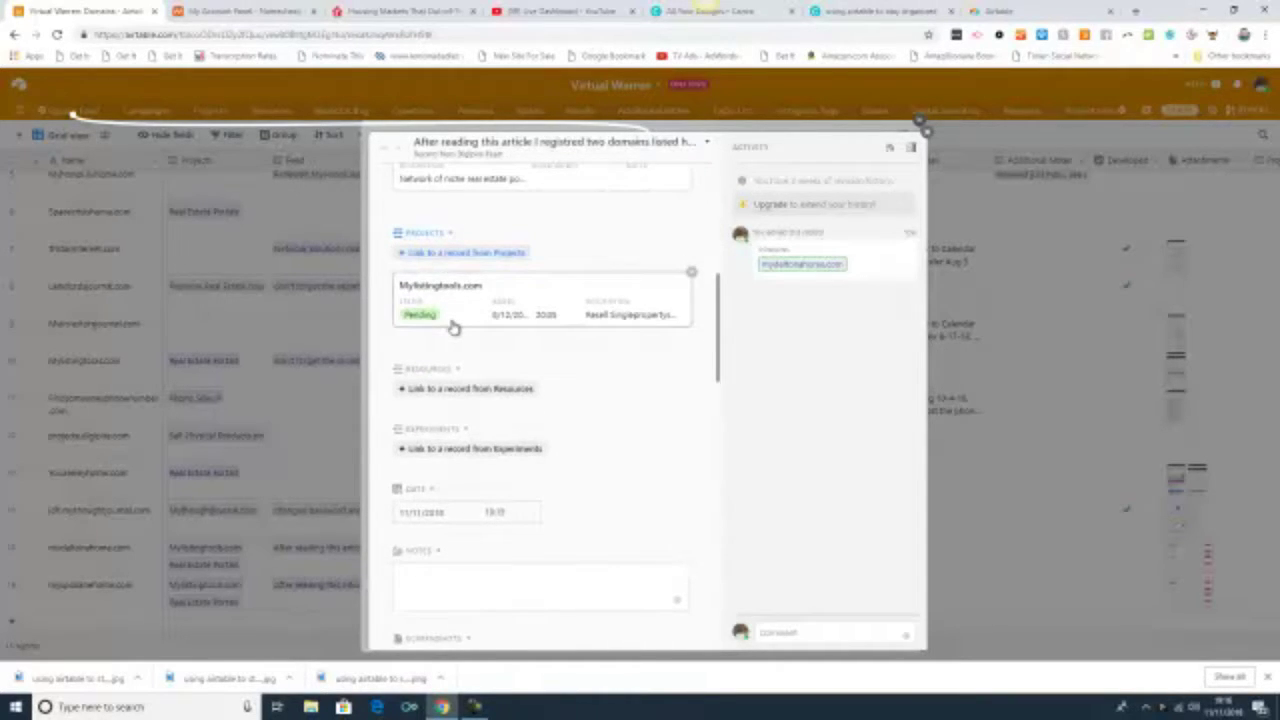
{"action": "scroll", "coordinate": [452, 325], "scroll_direction": "down", "scroll_amount": 2}
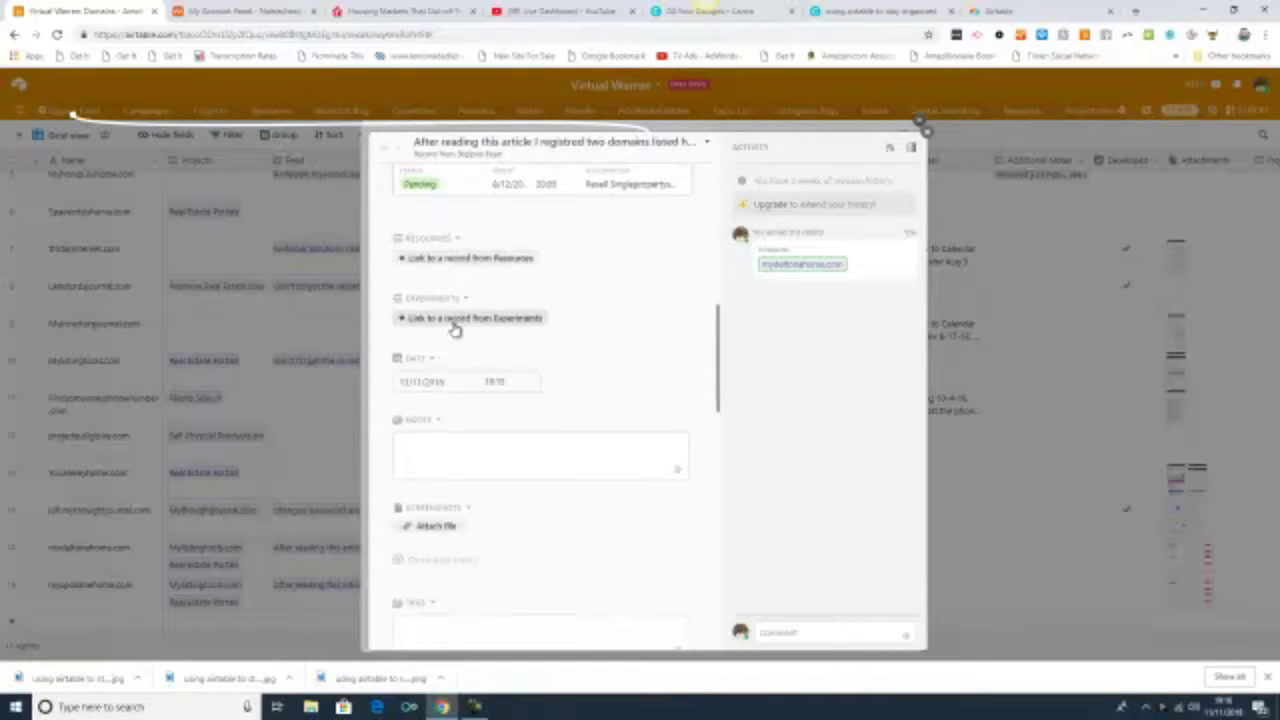
{"action": "scroll", "coordinate": [452, 325], "scroll_direction": "up", "scroll_amount": 8}
{"action": "scroll", "coordinate": [452, 327], "scroll_direction": "down", "scroll_amount": 5}
{"action": "scroll", "coordinate": [455, 330], "scroll_direction": "down", "scroll_amount": 4}
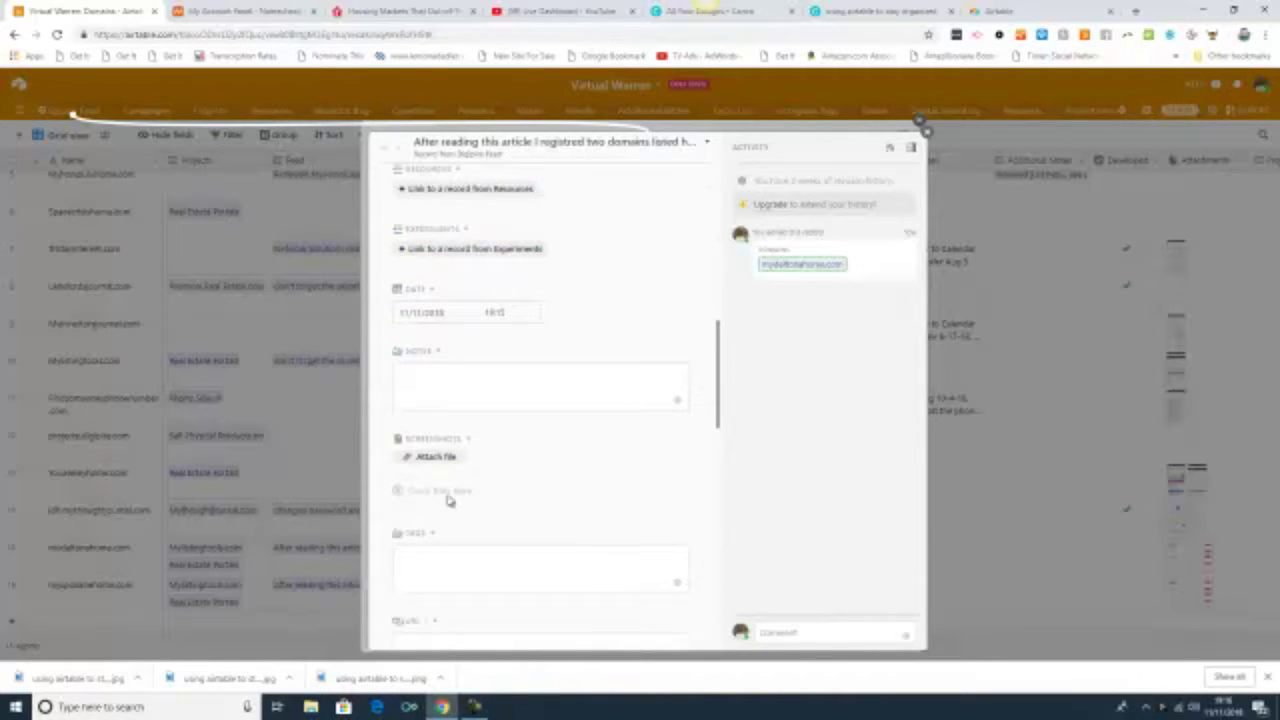
{"action": "left_click", "coordinate": [436, 456]}
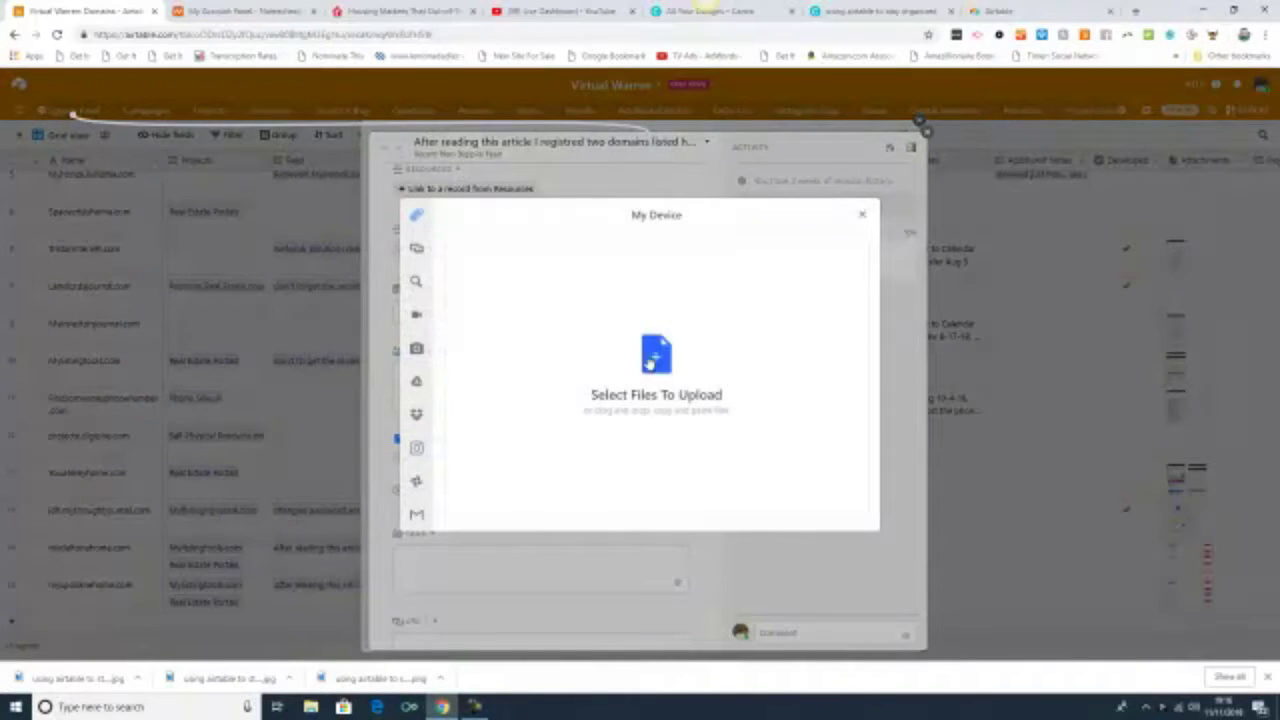
{"action": "left_click", "coordinate": [655, 358]}
{"action": "double_click", "coordinate": [153, 133]}
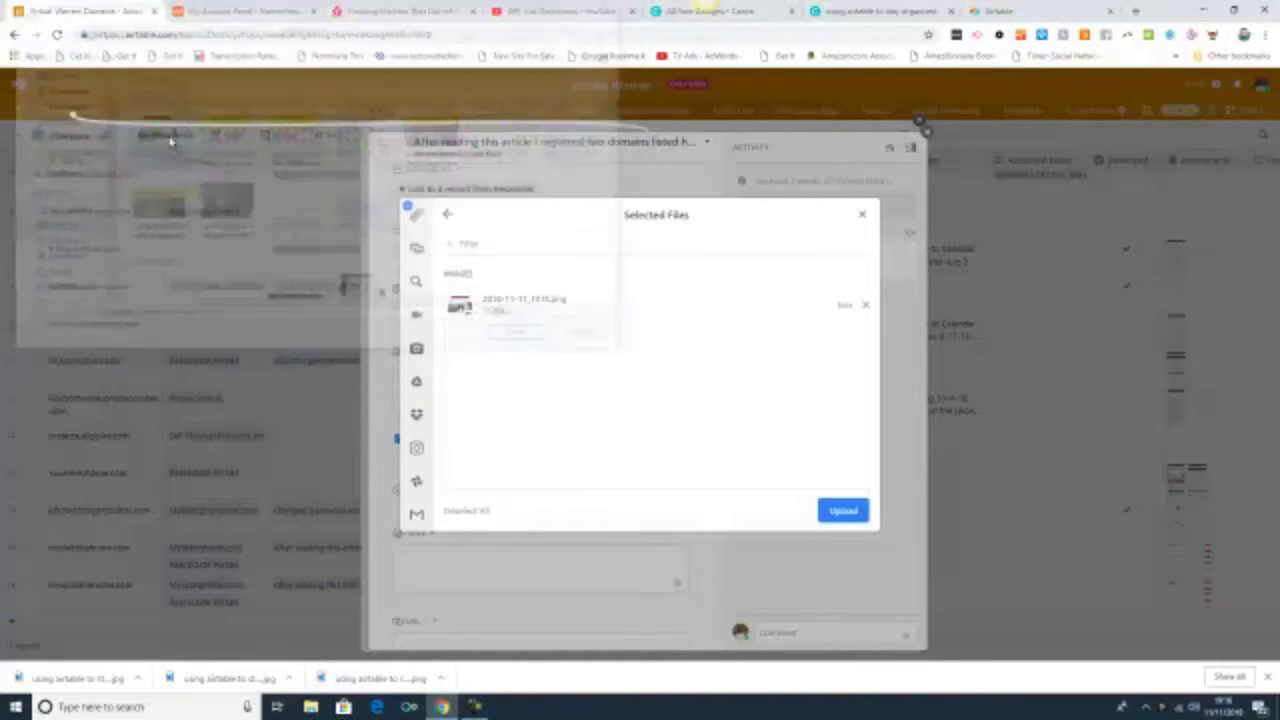
{"action": "left_click", "coordinate": [843, 511]}
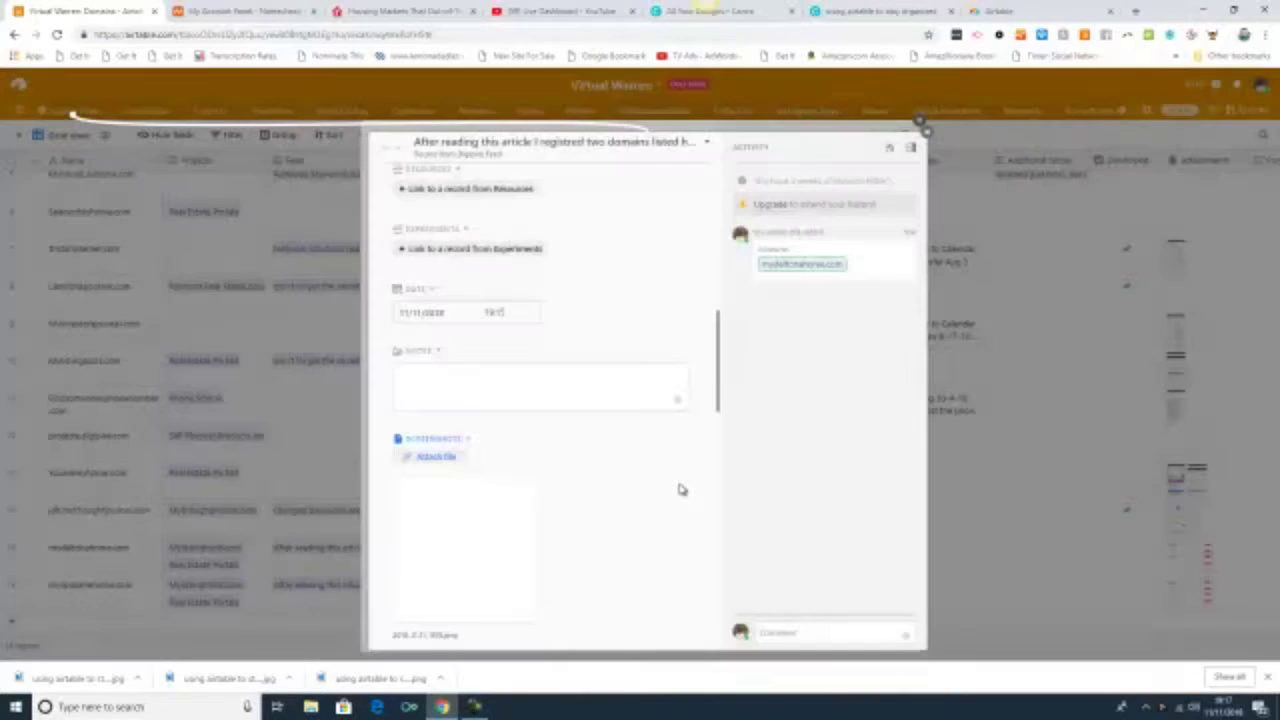
{"action": "scroll", "coordinate": [680, 489], "scroll_direction": "down", "scroll_amount": 2}
{"action": "scroll", "coordinate": [570, 500], "scroll_direction": "down", "scroll_amount": 2}
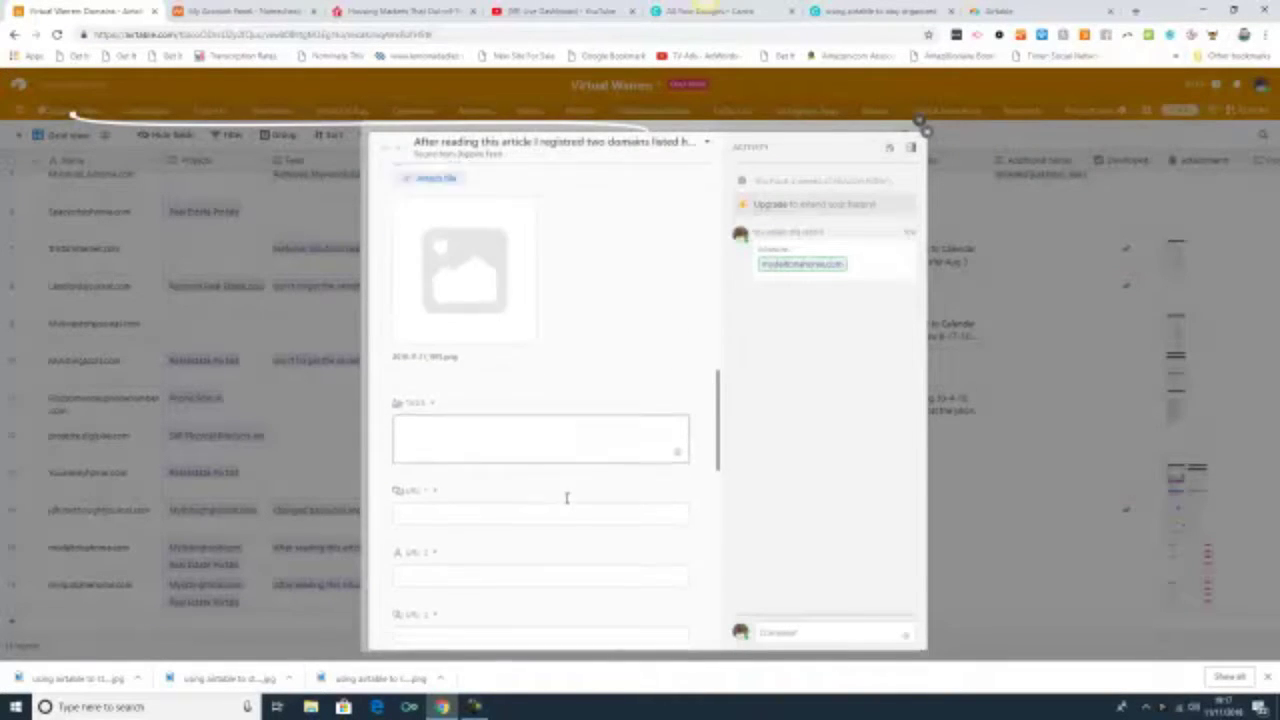
{"action": "right_click", "coordinate": [538, 467]}
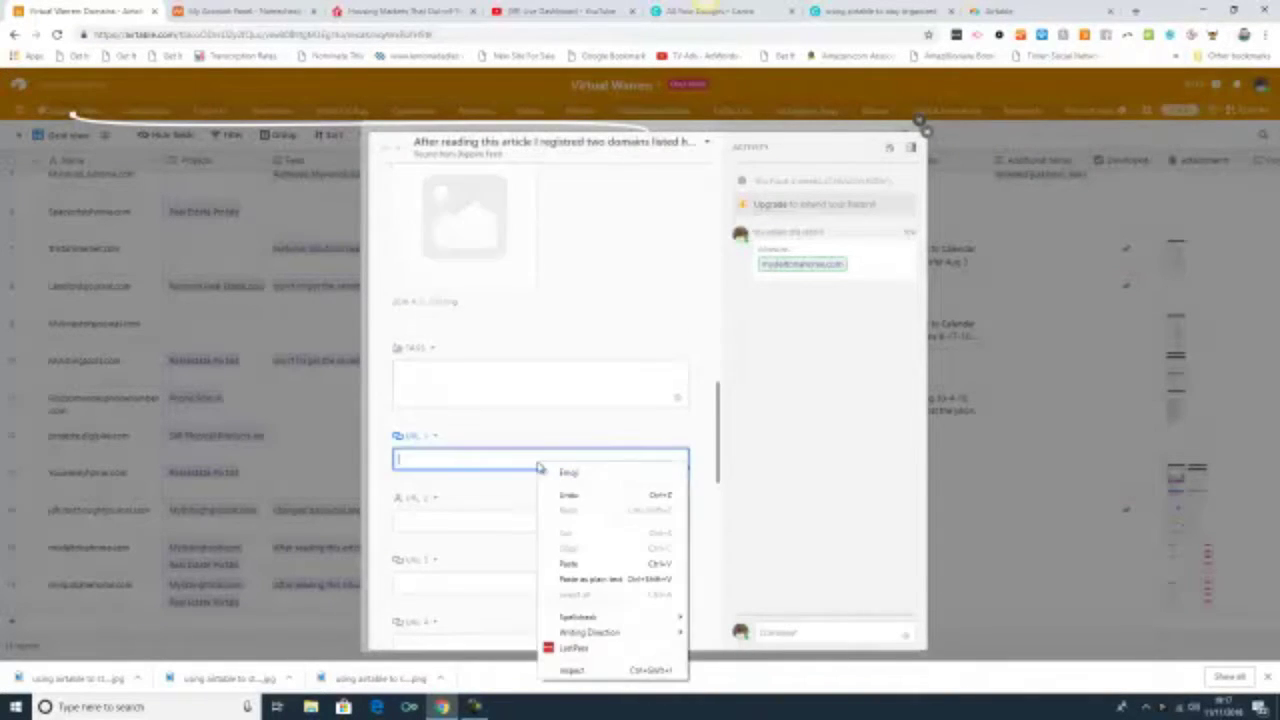
{"action": "left_click", "coordinate": [574, 564]}
{"action": "key", "text": "ctrl+a"}
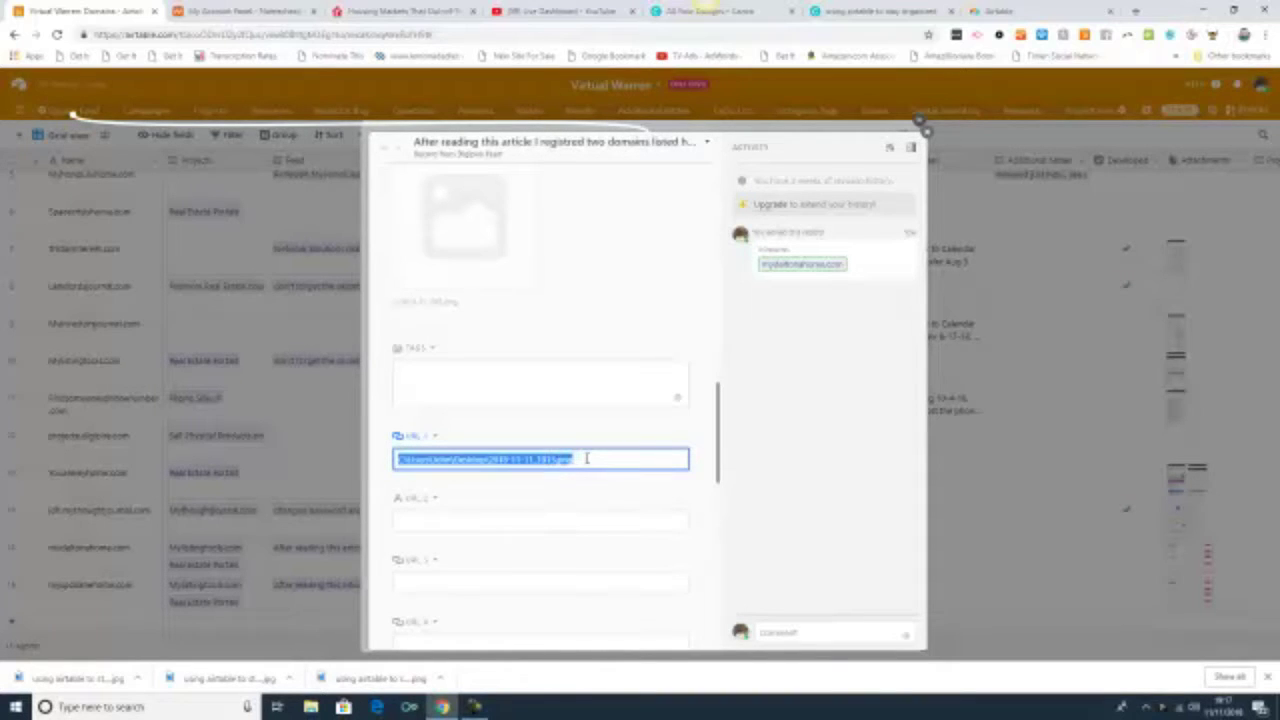
{"action": "key", "text": "BackSpace"}
Step: Switch to the realtor.com housing markets article and copy its full web address again
{"action": "left_click", "coordinate": [412, 12]}
{"action": "left_click", "coordinate": [424, 35]}
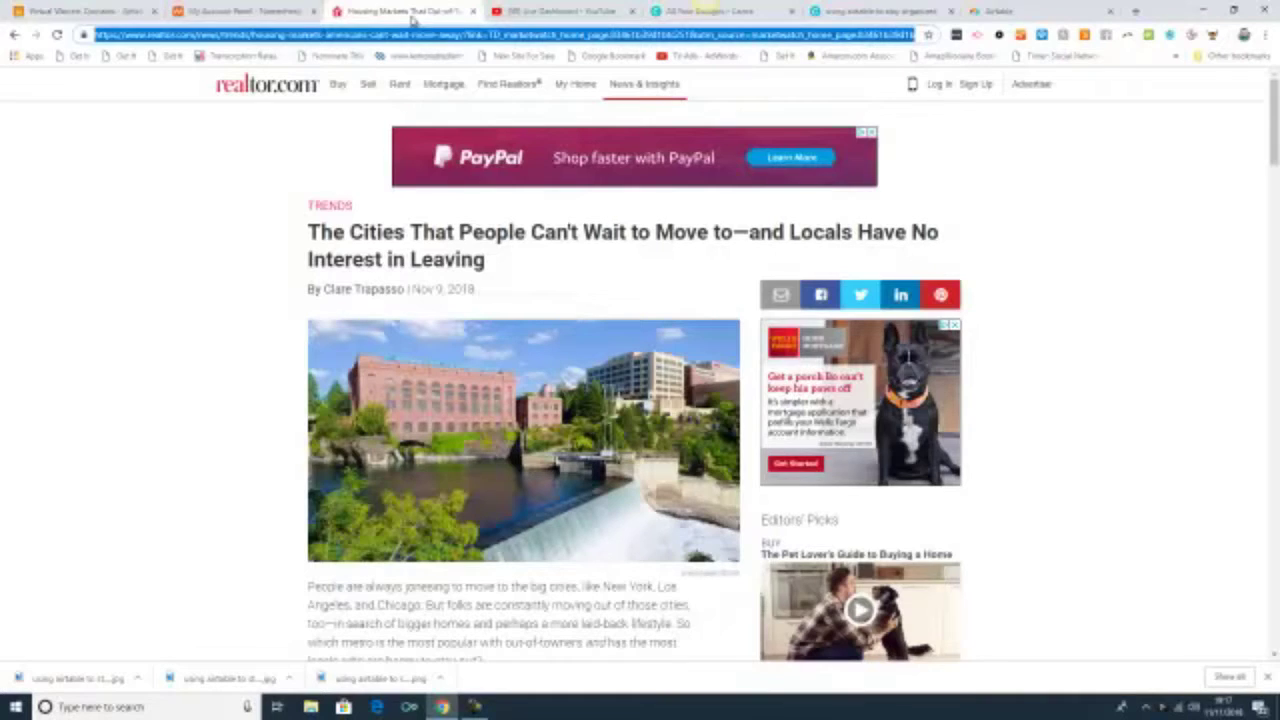
{"action": "right_click", "coordinate": [427, 40]}
{"action": "left_click", "coordinate": [450, 113]}
Step: Return to the Virtual Warren base and paste the copied article address into the feed record's URL 1 field
{"action": "left_click", "coordinate": [992, 12]}
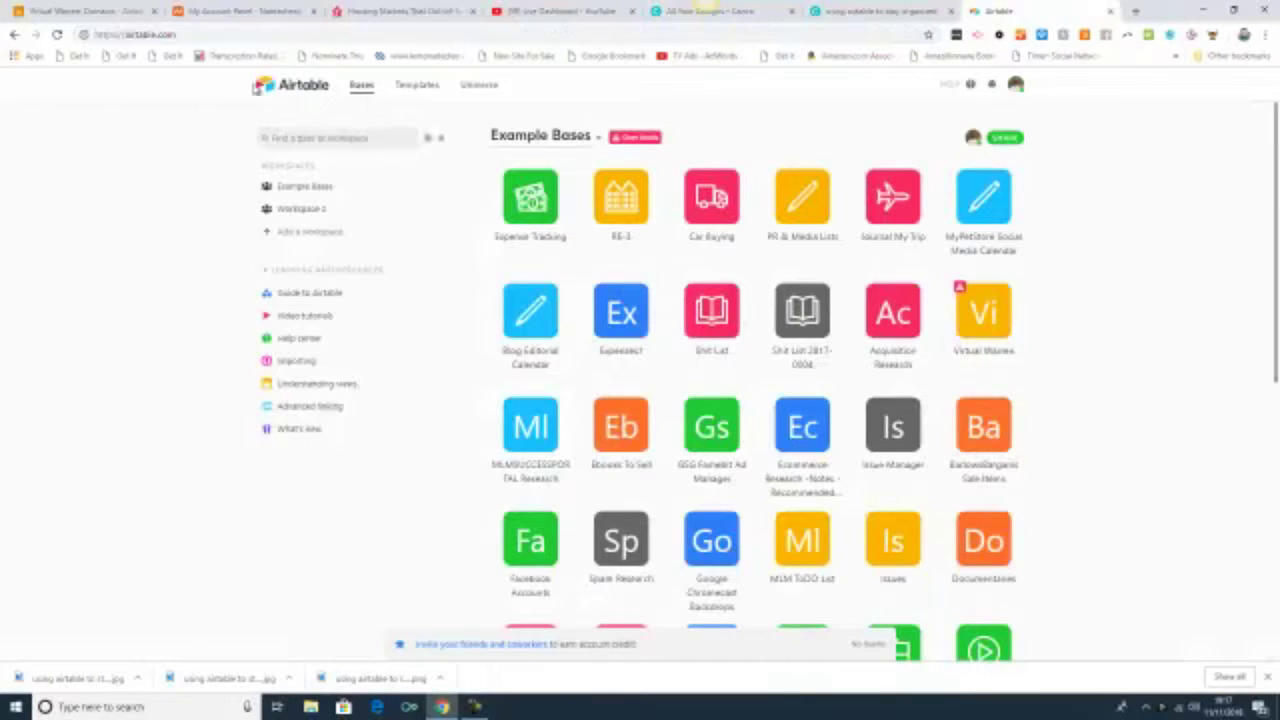
{"action": "left_click", "coordinate": [101, 12]}
{"action": "right_click", "coordinate": [449, 463]}
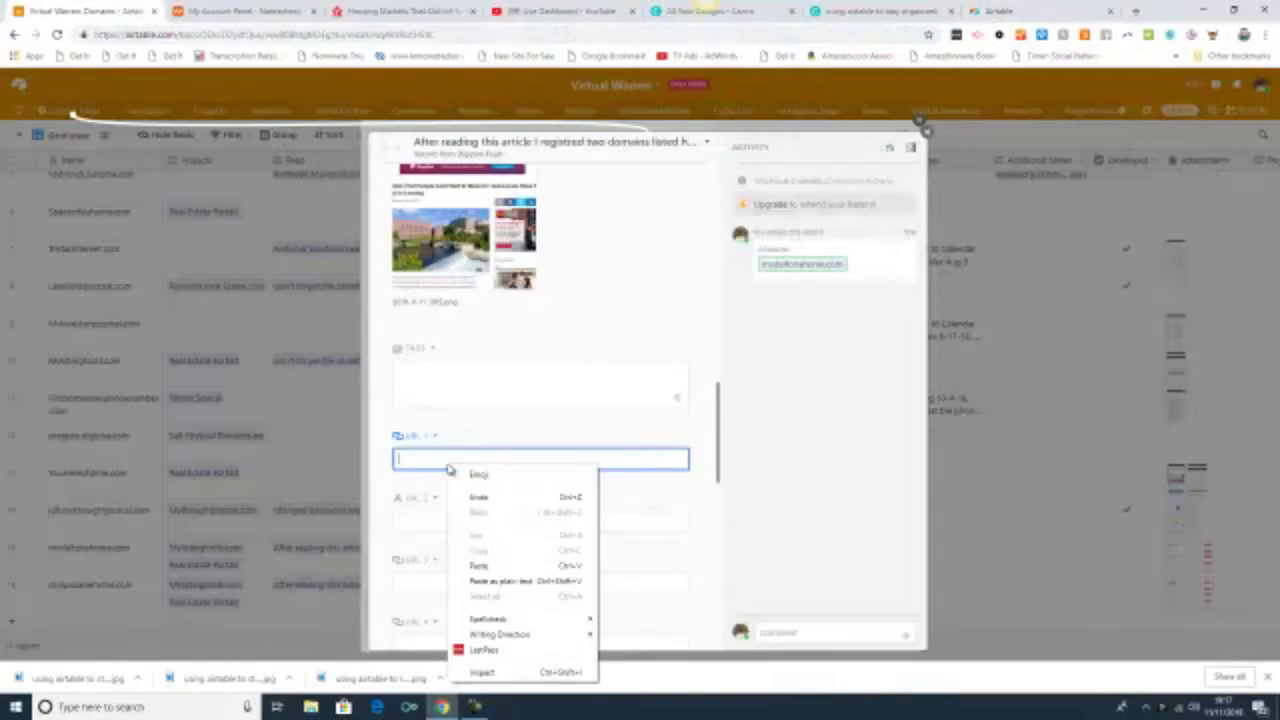
{"action": "left_click", "coordinate": [474, 563]}
Step: Review the feed record's remaining fields and close both it and the underlying mydeltonahome.com domain record
{"action": "scroll", "coordinate": [504, 483], "scroll_direction": "down", "scroll_amount": 3}
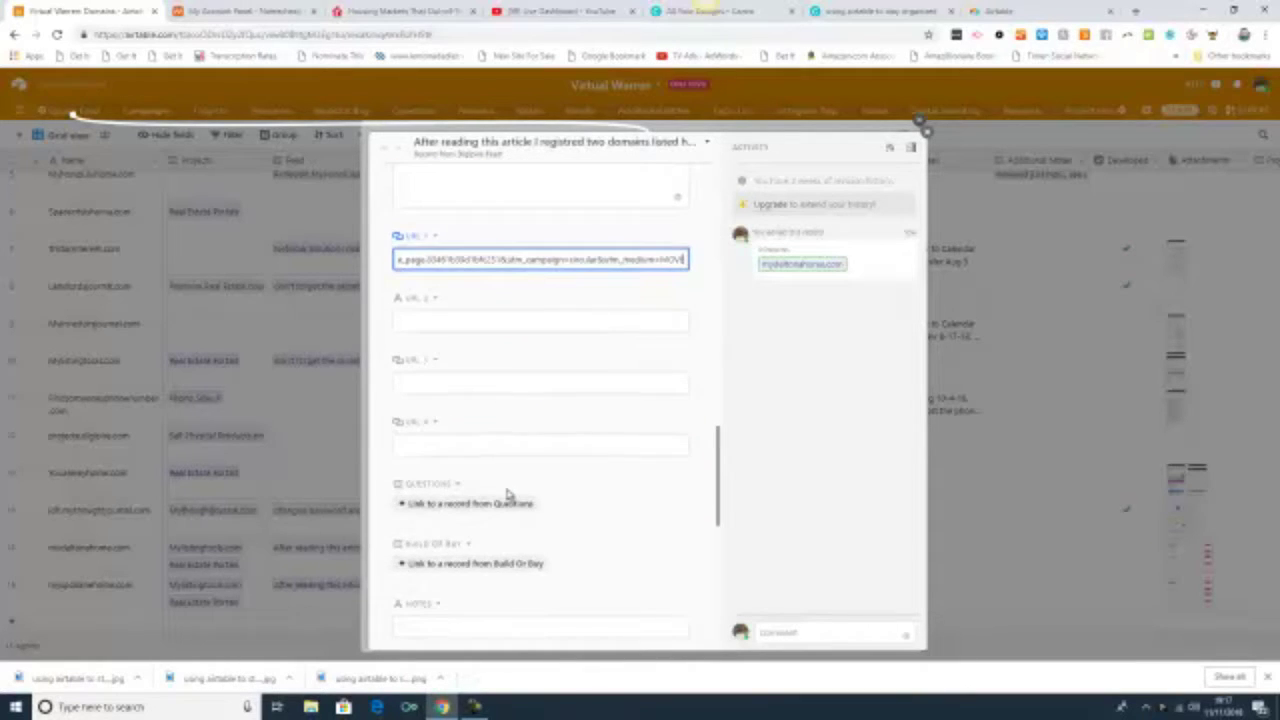
{"action": "scroll", "coordinate": [480, 420], "scroll_direction": "up", "scroll_amount": 3}
{"action": "scroll", "coordinate": [557, 550], "scroll_direction": "down", "scroll_amount": 2}
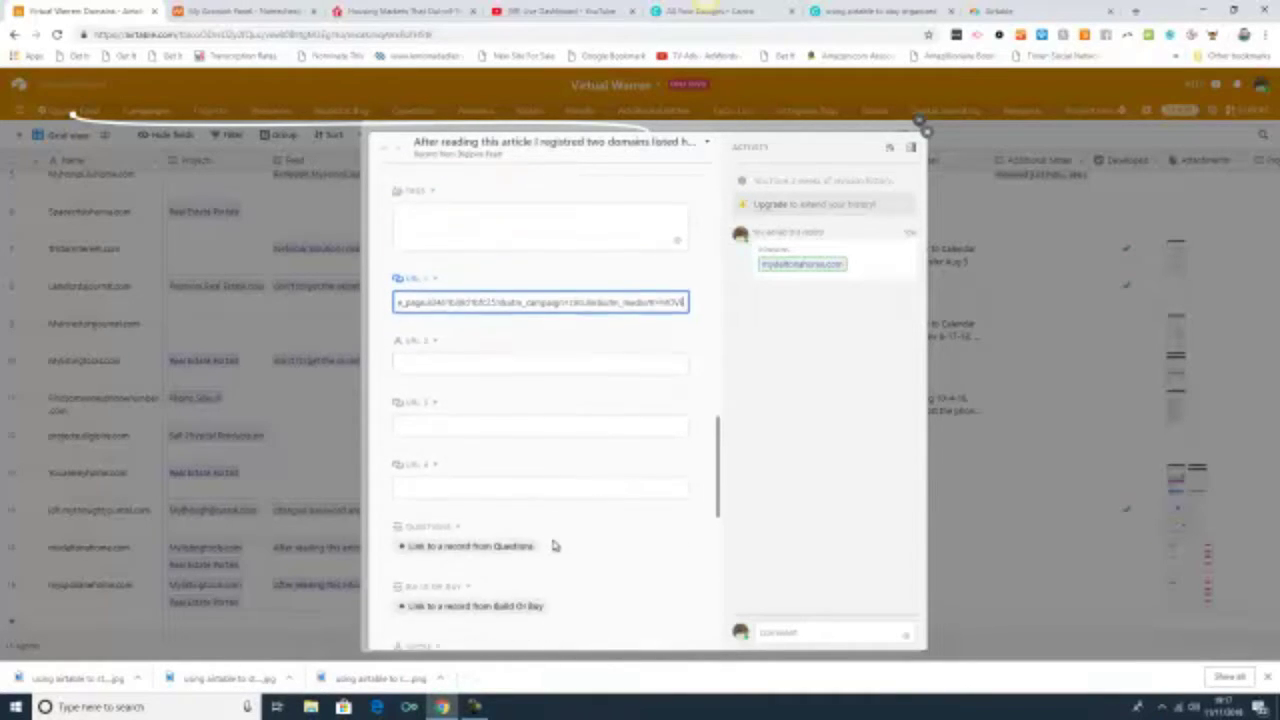
{"action": "scroll", "coordinate": [548, 541], "scroll_direction": "down", "scroll_amount": 2}
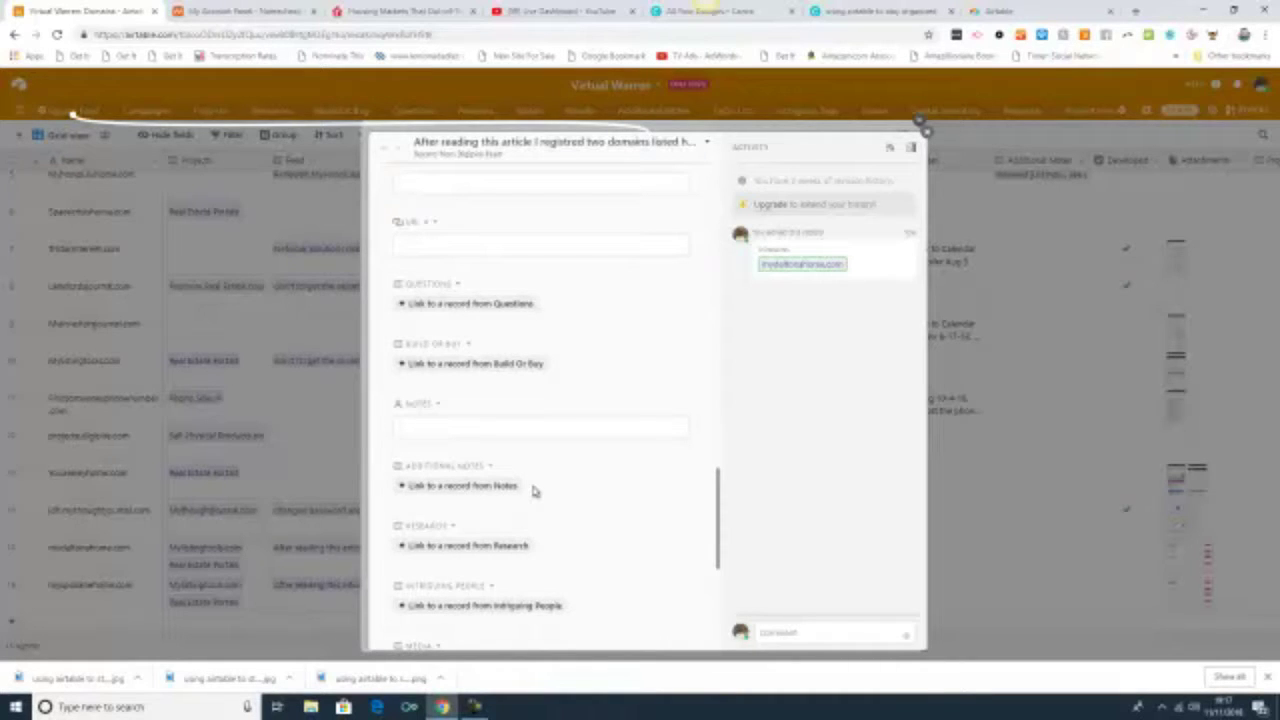
{"action": "scroll", "coordinate": [533, 490], "scroll_direction": "down", "scroll_amount": 3}
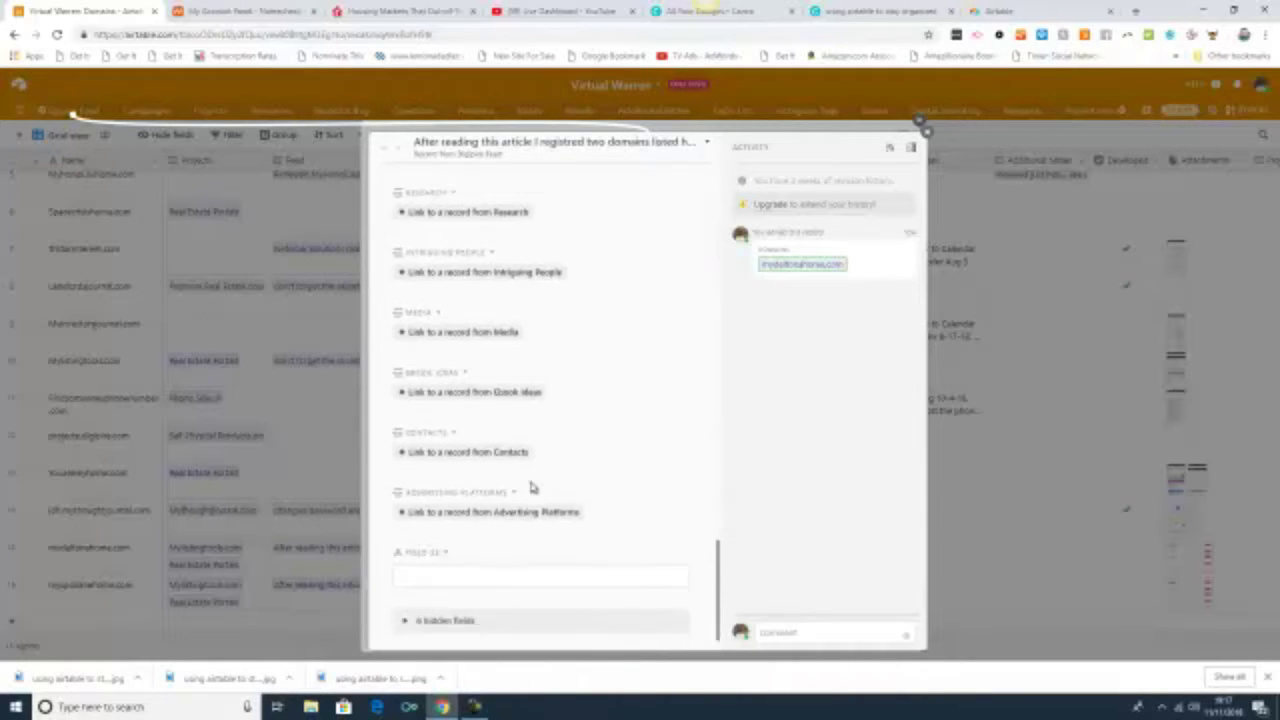
{"action": "scroll", "coordinate": [530, 488], "scroll_direction": "up", "scroll_amount": 10}
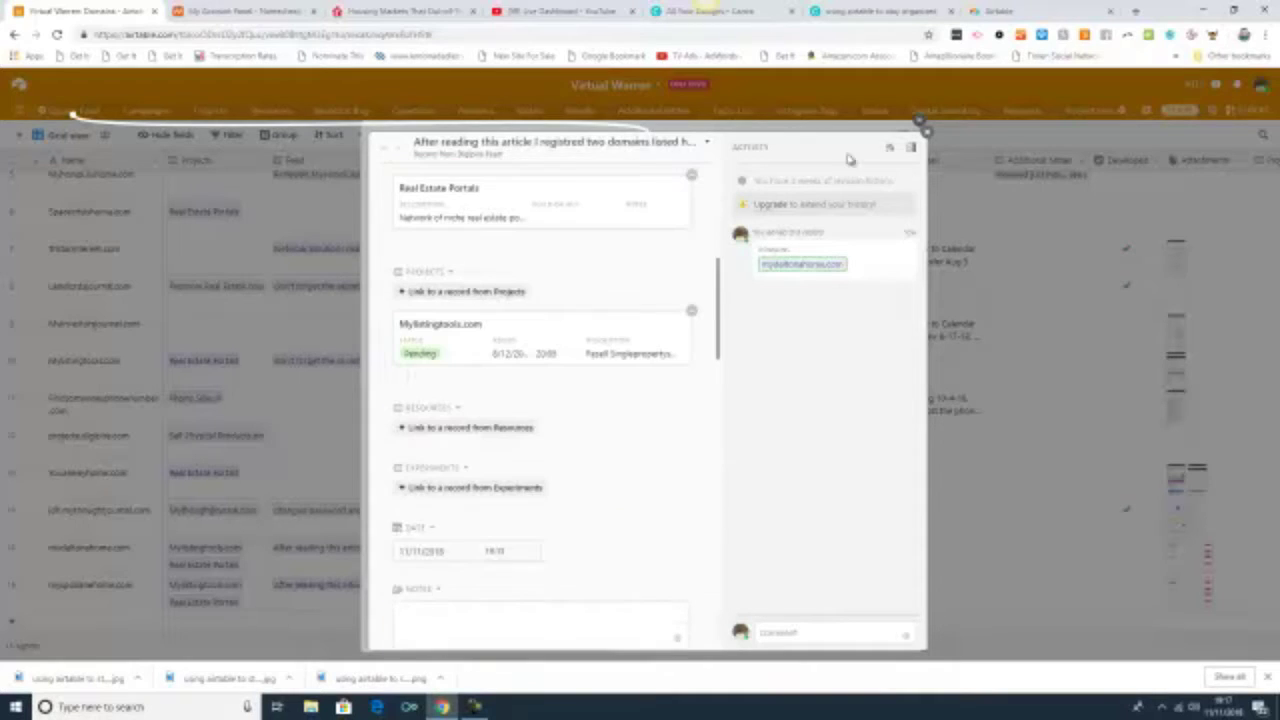
{"action": "left_click", "coordinate": [921, 129]}
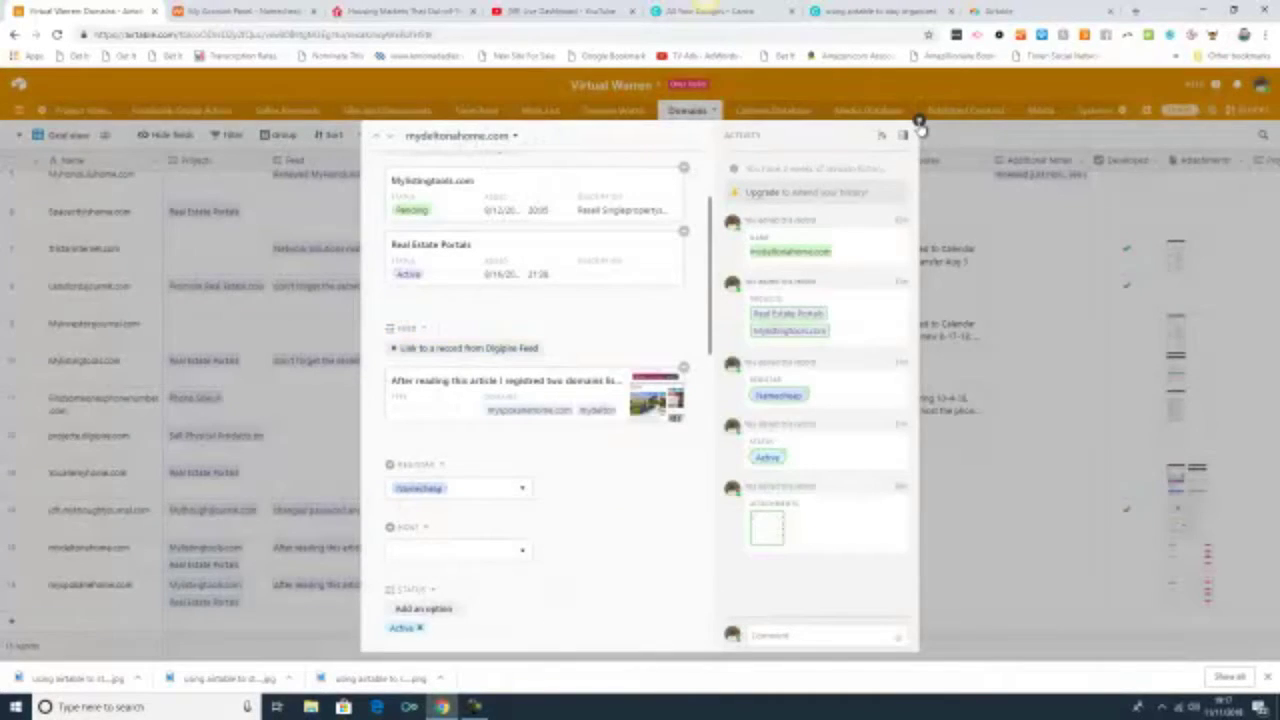
{"action": "left_click", "coordinate": [920, 127]}
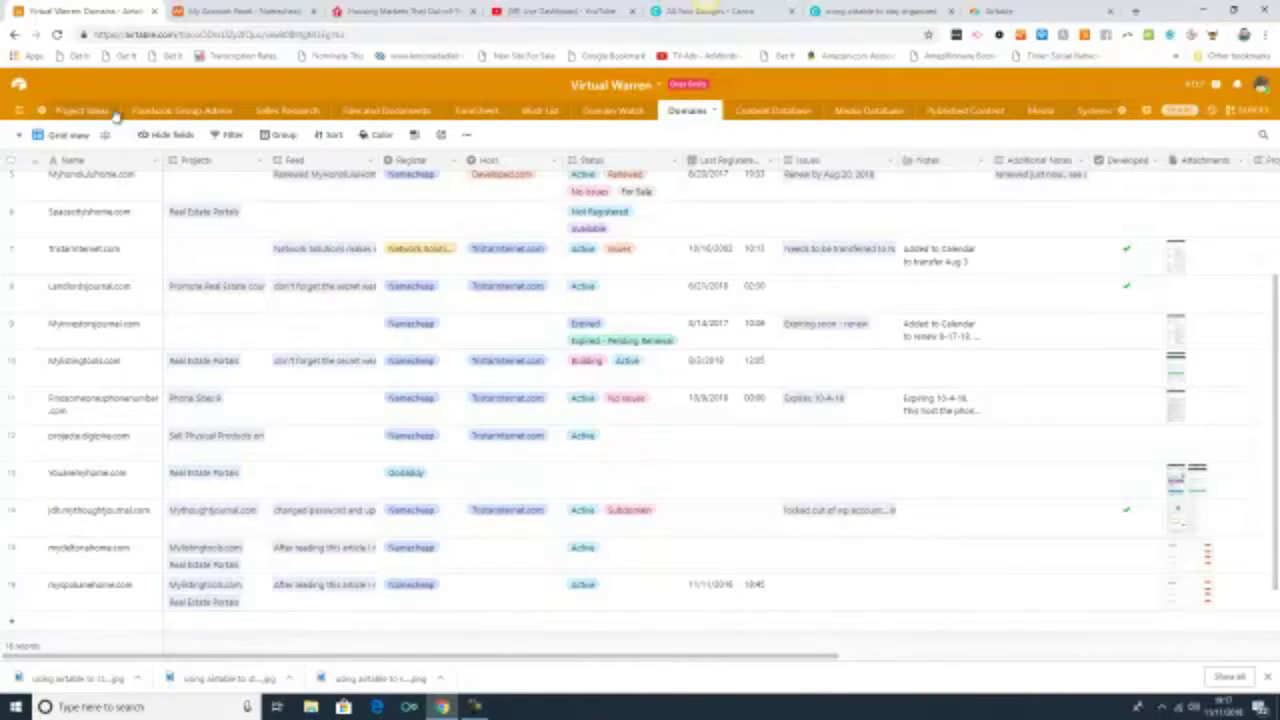
Step: Open the Digipire Feed table and look through its older entries, including their types, linked projects, screenshots and URLs
{"action": "scroll", "coordinate": [42, 115], "scroll_direction": "down", "scroll_amount": 5}
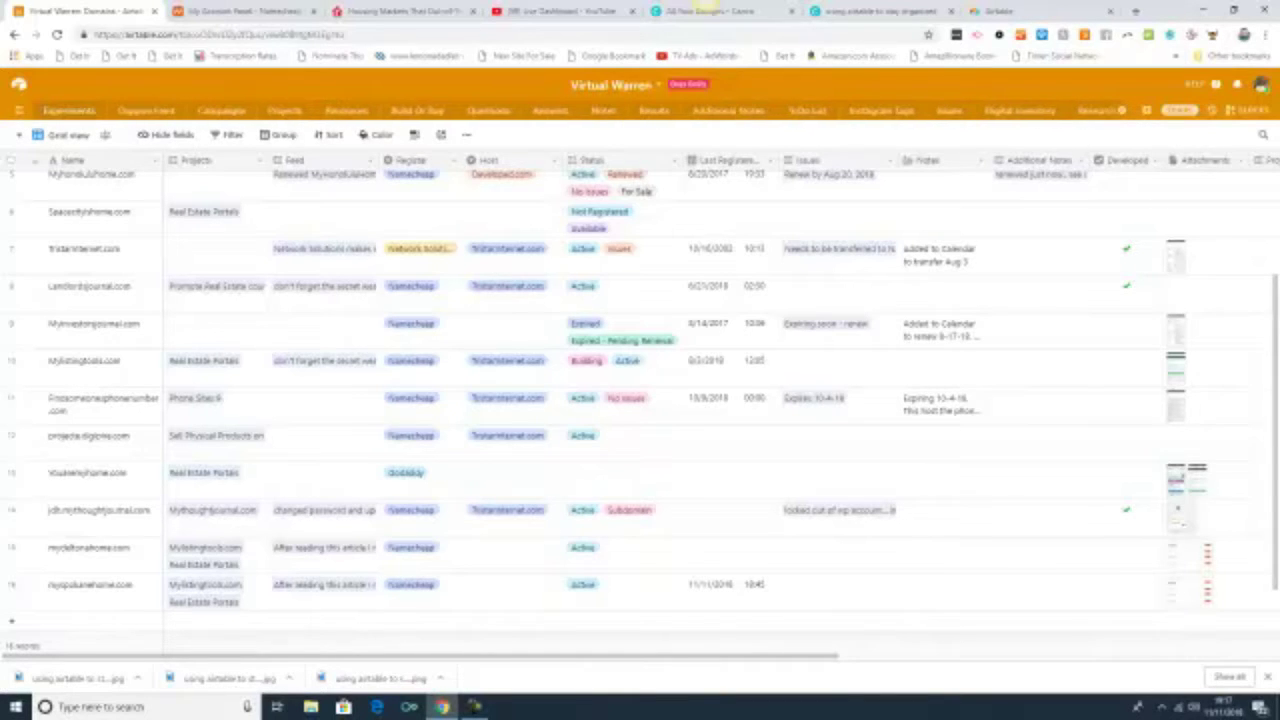
{"action": "left_click", "coordinate": [137, 111]}
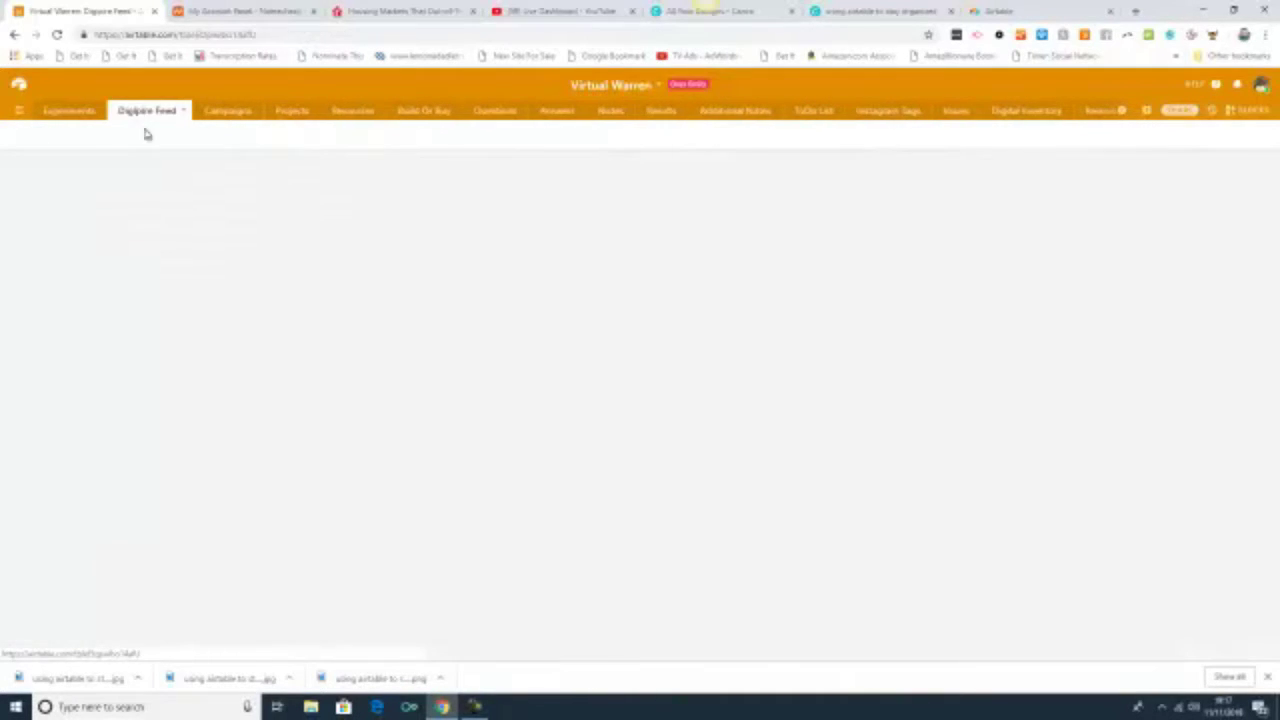
{"action": "scroll", "coordinate": [430, 403], "scroll_direction": "down", "scroll_amount": 20}
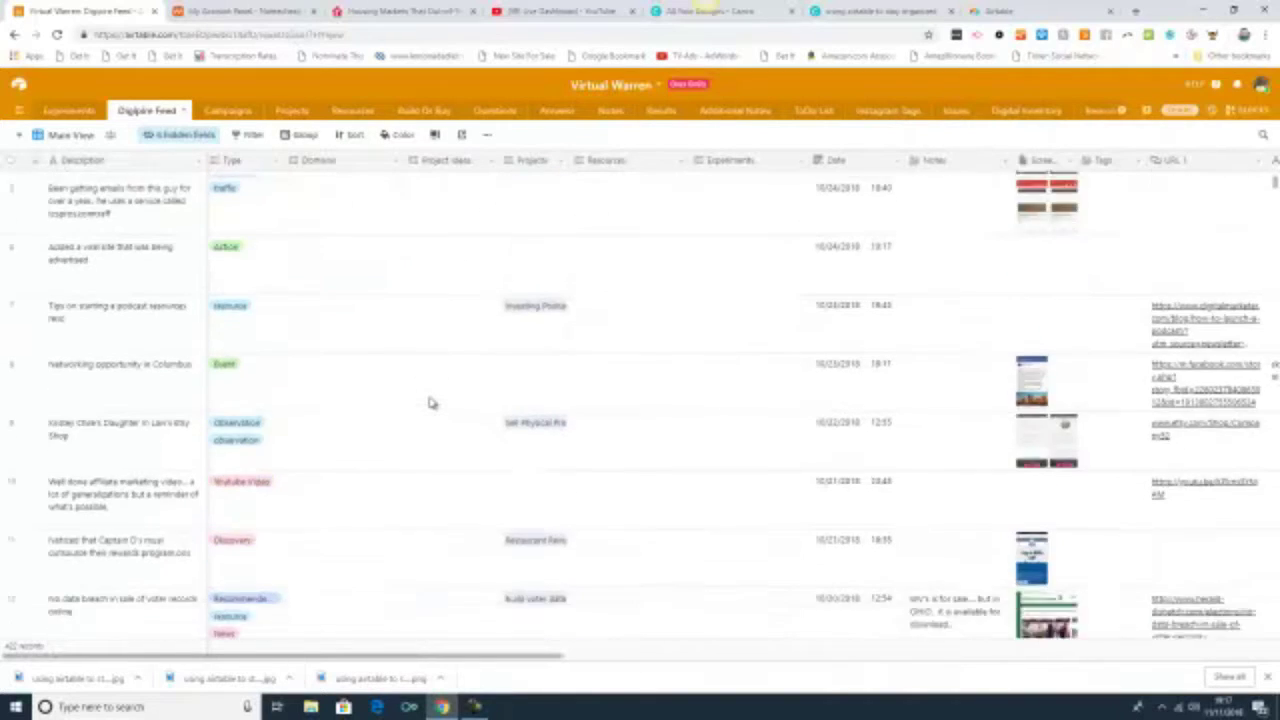
{"action": "scroll", "coordinate": [430, 403], "scroll_direction": "down", "scroll_amount": 15}
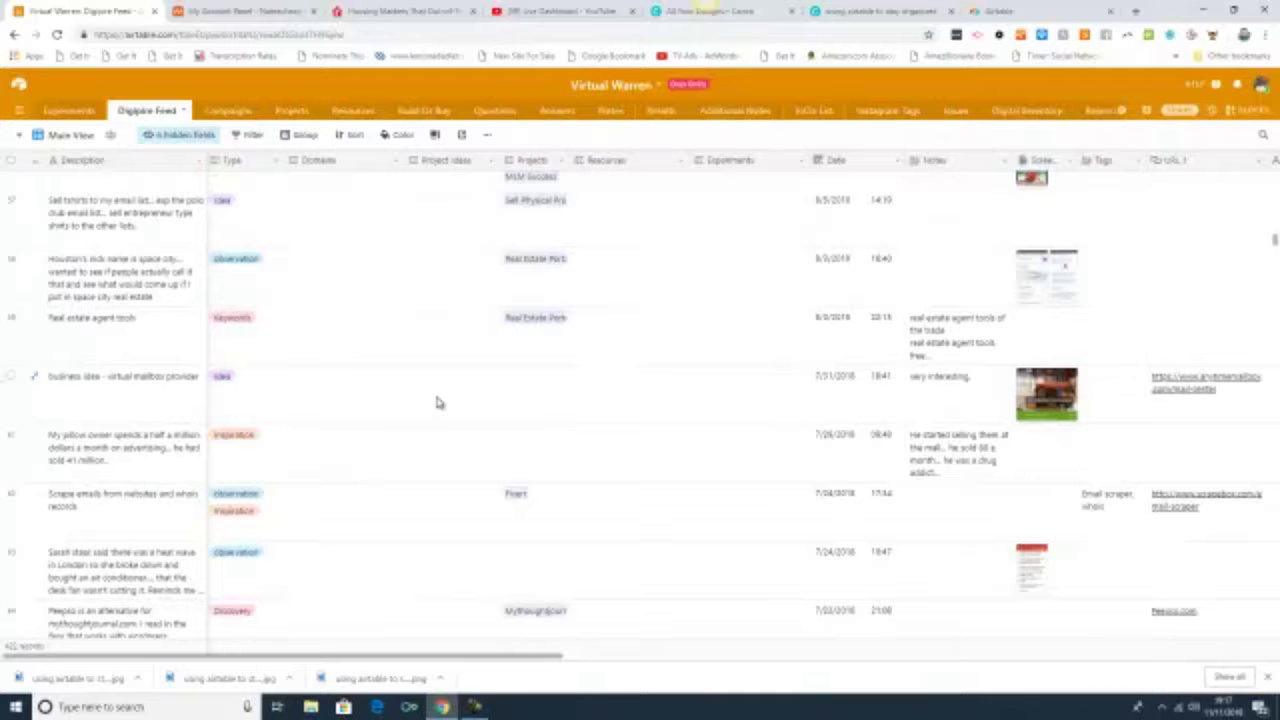
{"action": "scroll", "coordinate": [437, 403], "scroll_direction": "down", "scroll_amount": 15}
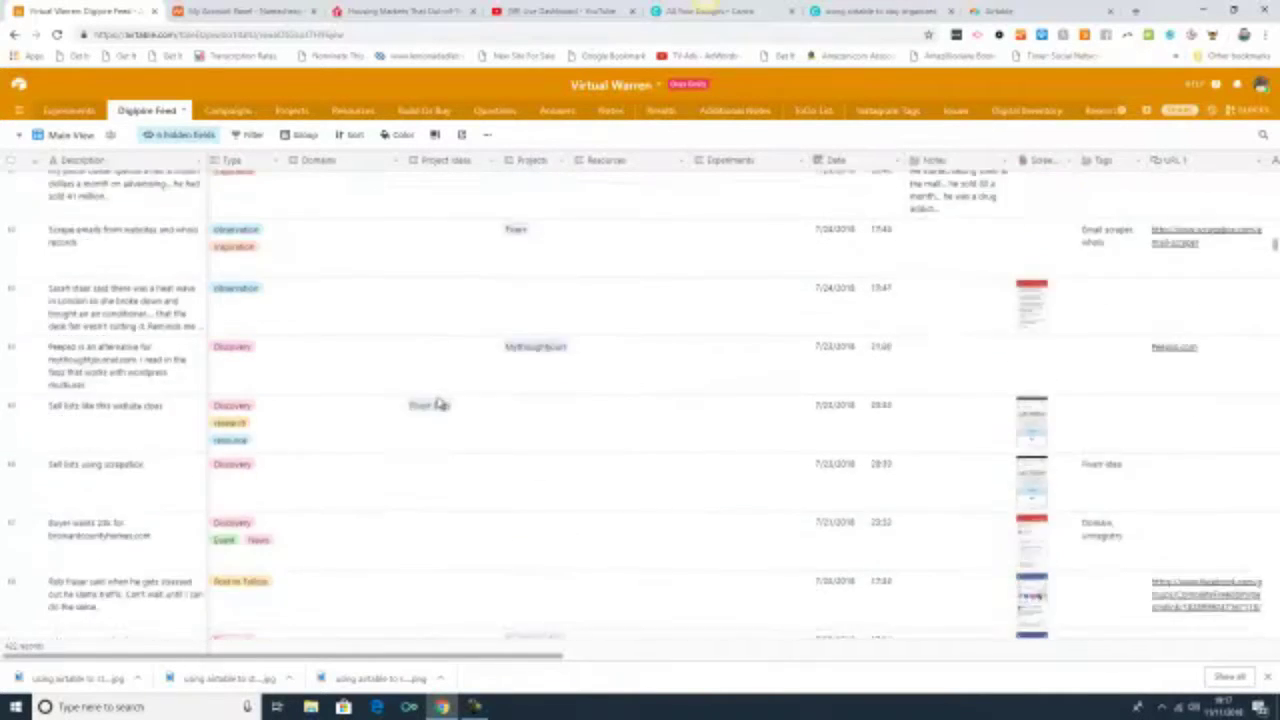
{"action": "scroll", "coordinate": [437, 403], "scroll_direction": "down", "scroll_amount": 2}
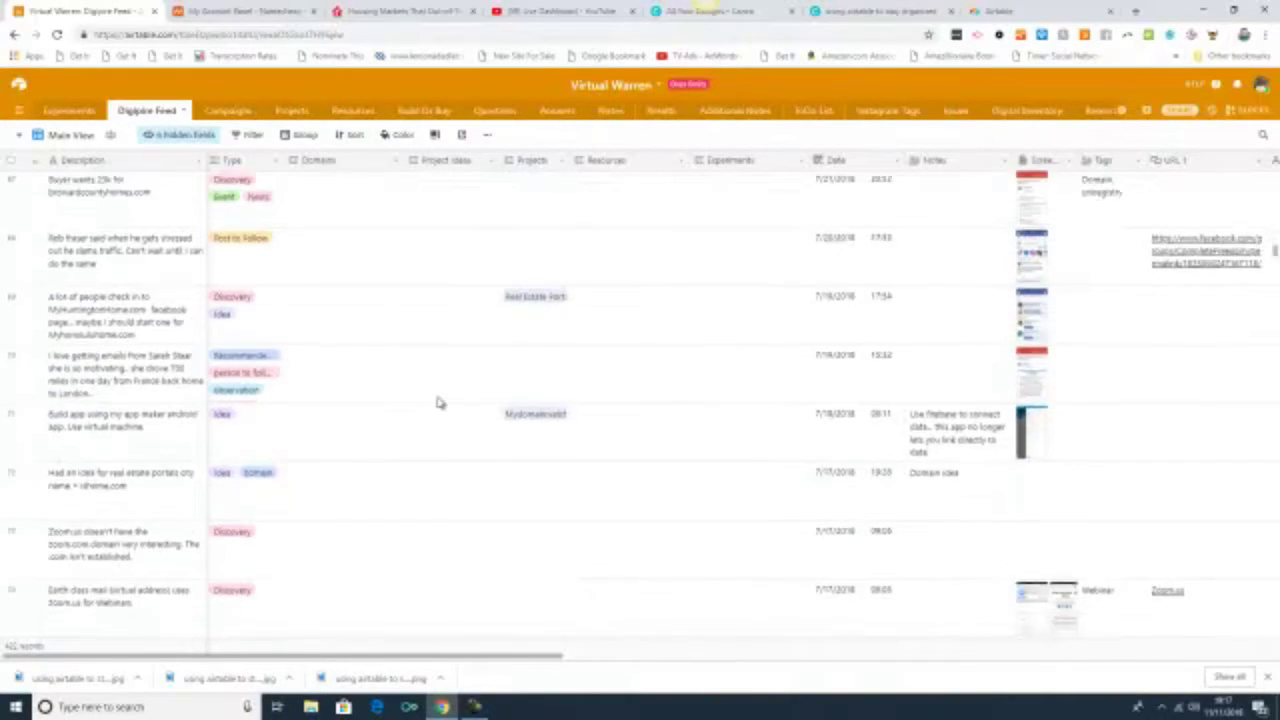
{"action": "scroll", "coordinate": [440, 402], "scroll_direction": "down", "scroll_amount": 4}
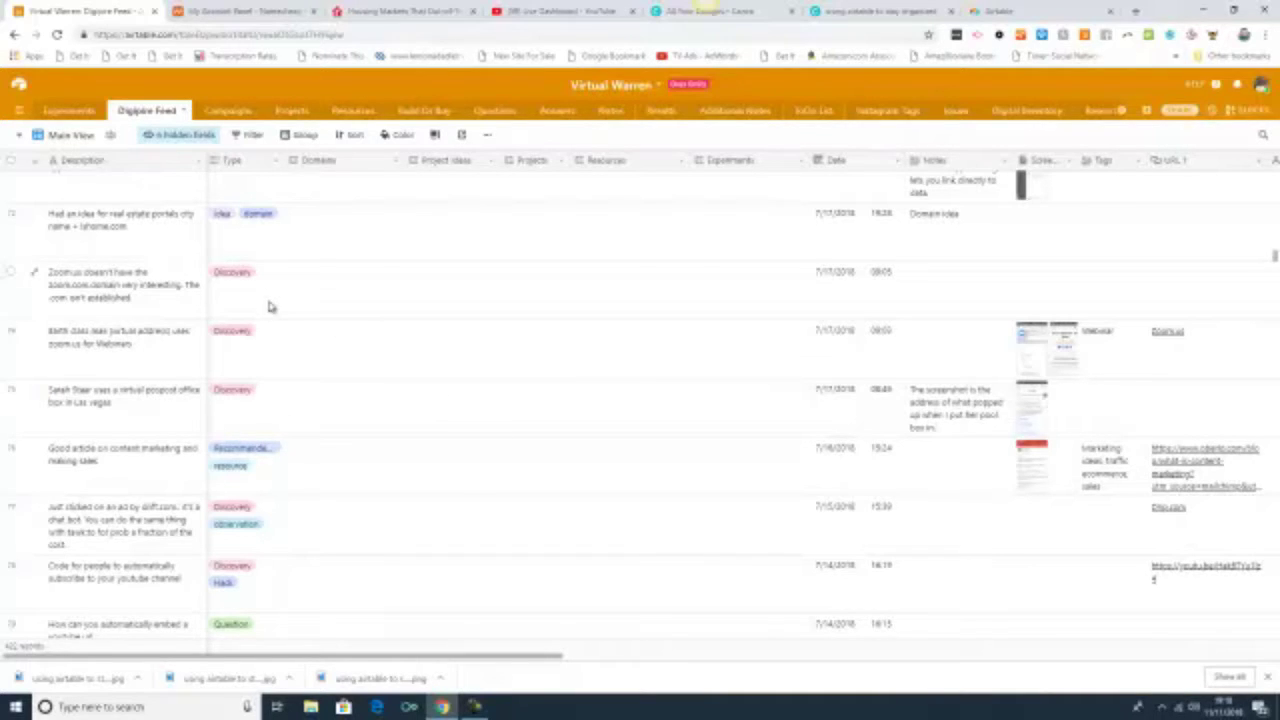
Step: Open the Doctor Database and Reviews record in the Projects table and review its description and linked feed entry
{"action": "left_click", "coordinate": [289, 110]}
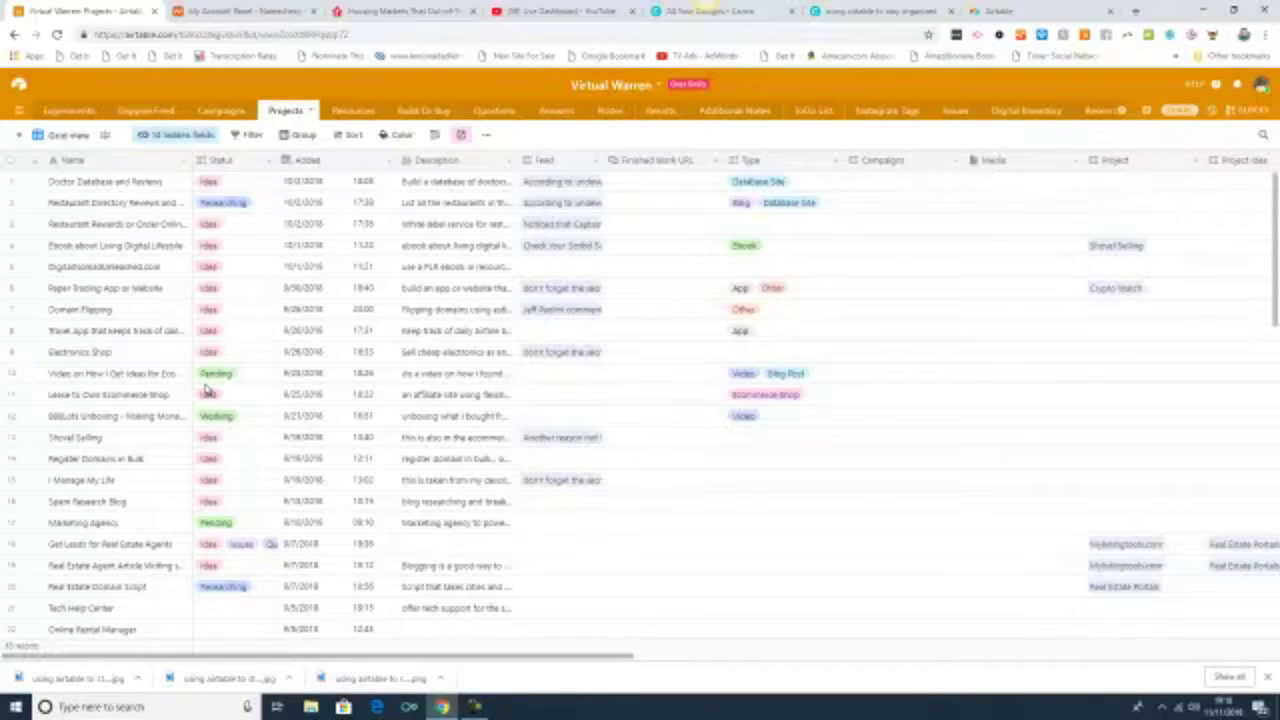
{"action": "scroll", "coordinate": [207, 390], "scroll_direction": "down", "scroll_amount": 1}
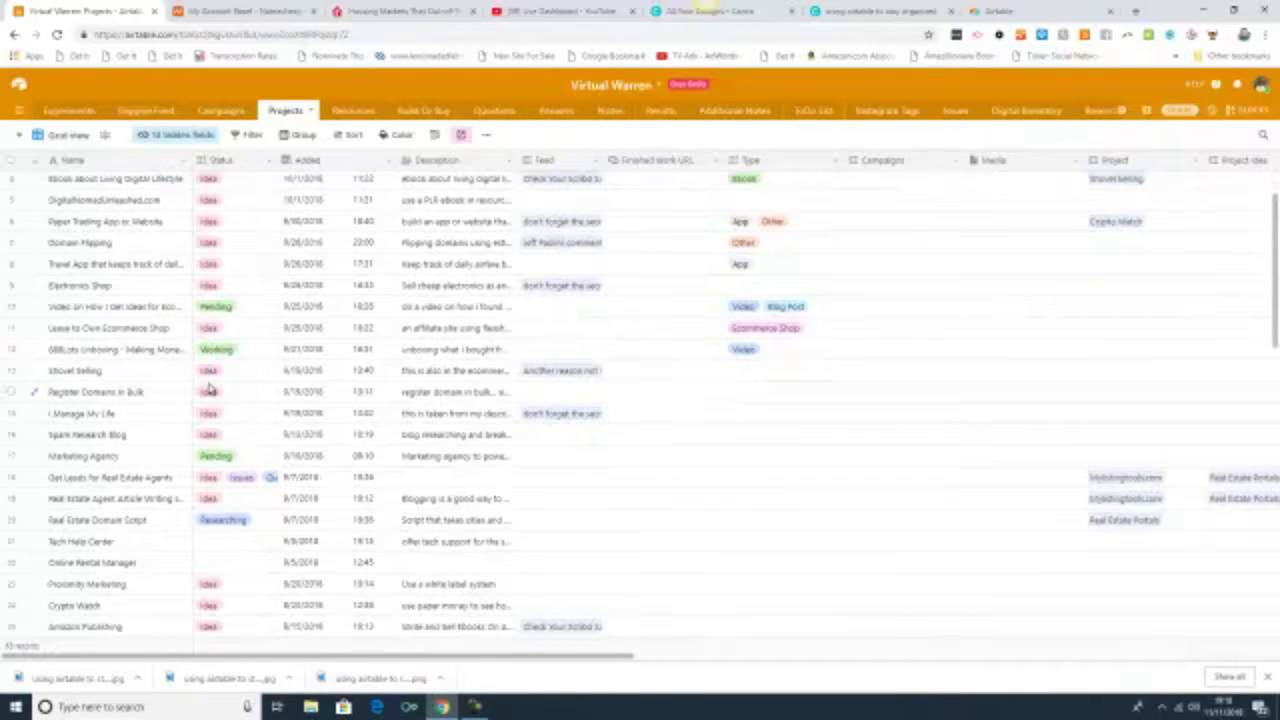
{"action": "scroll", "coordinate": [210, 388], "scroll_direction": "up", "scroll_amount": 1}
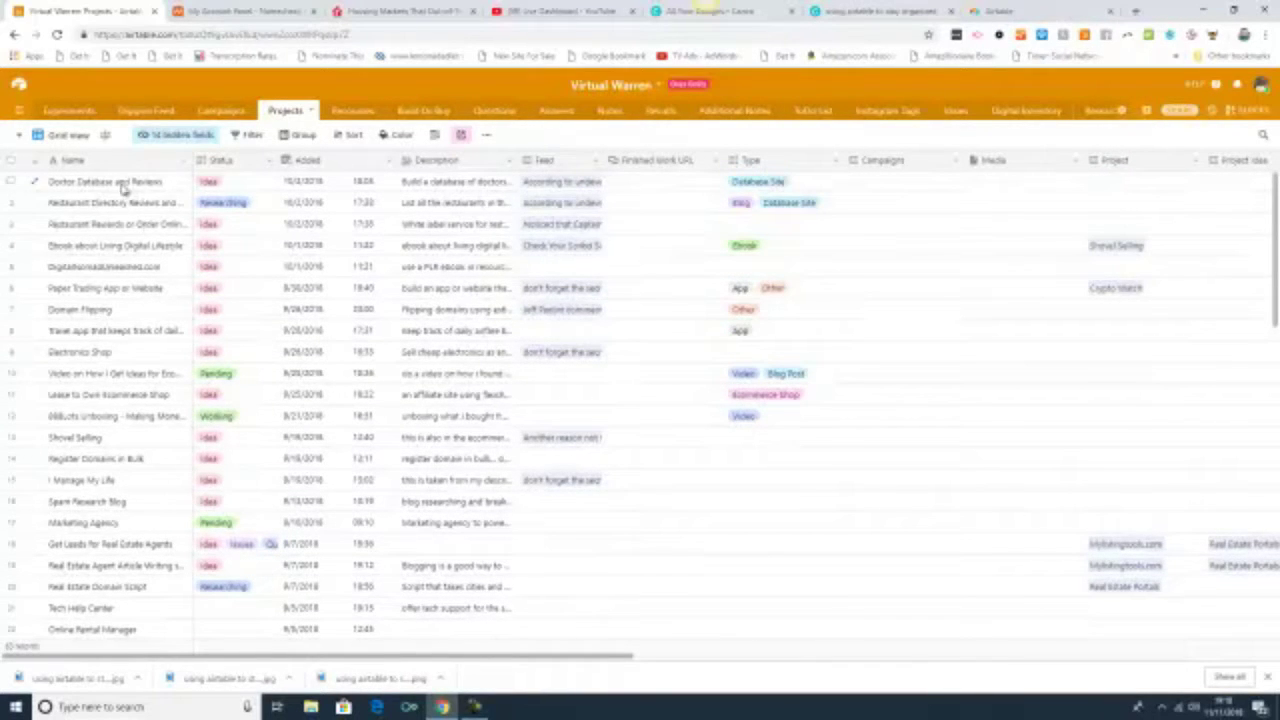
{"action": "left_click", "coordinate": [34, 181]}
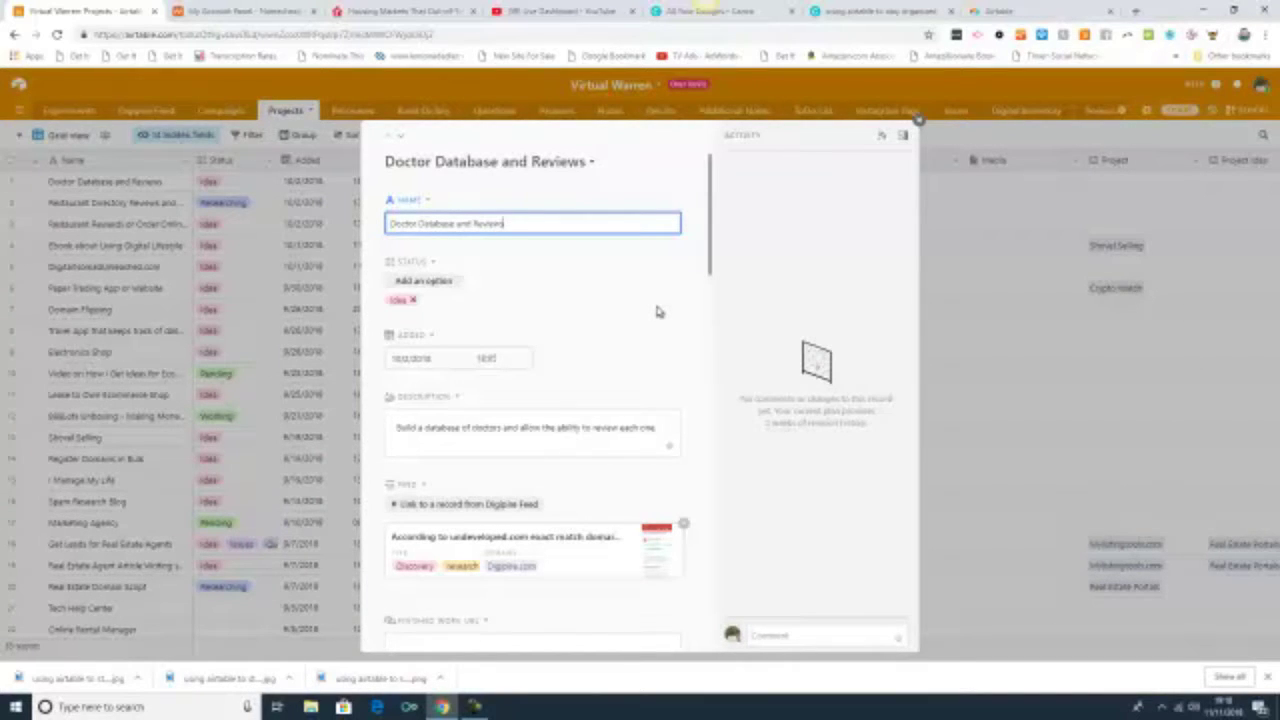
{"action": "scroll", "coordinate": [645, 316], "scroll_direction": "down", "scroll_amount": 2}
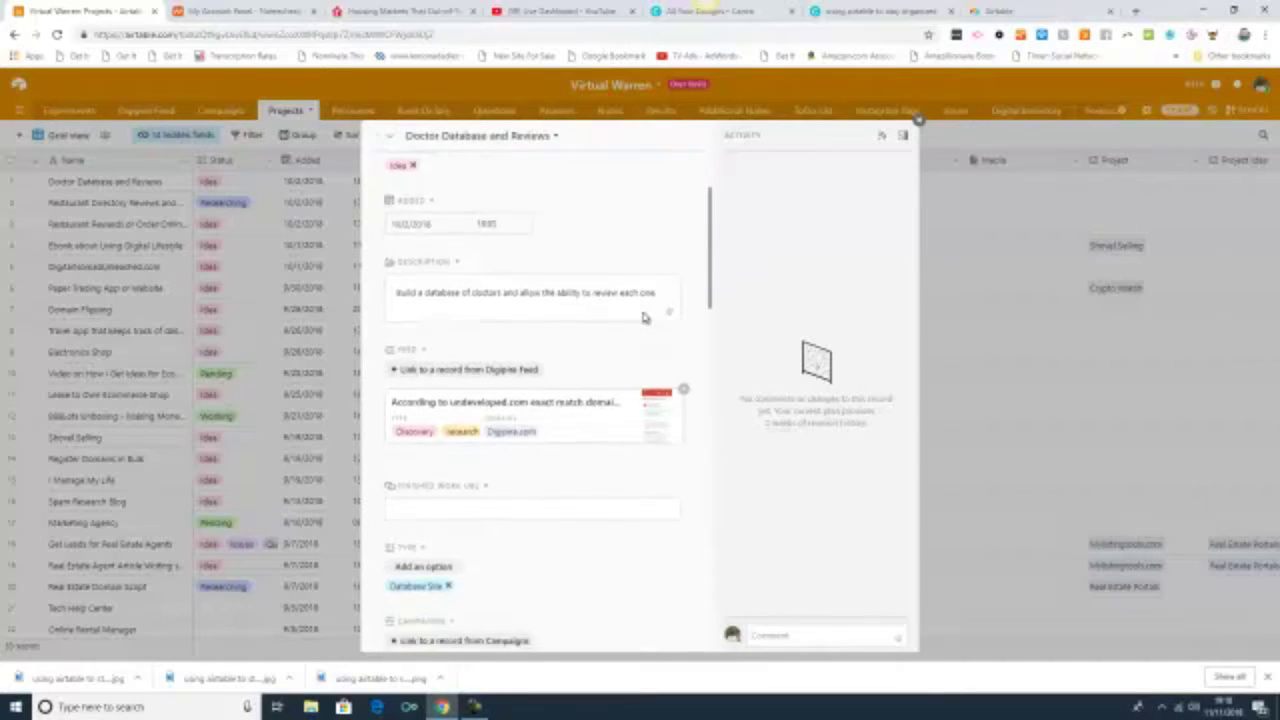
{"action": "scroll", "coordinate": [645, 316], "scroll_direction": "down", "scroll_amount": 1}
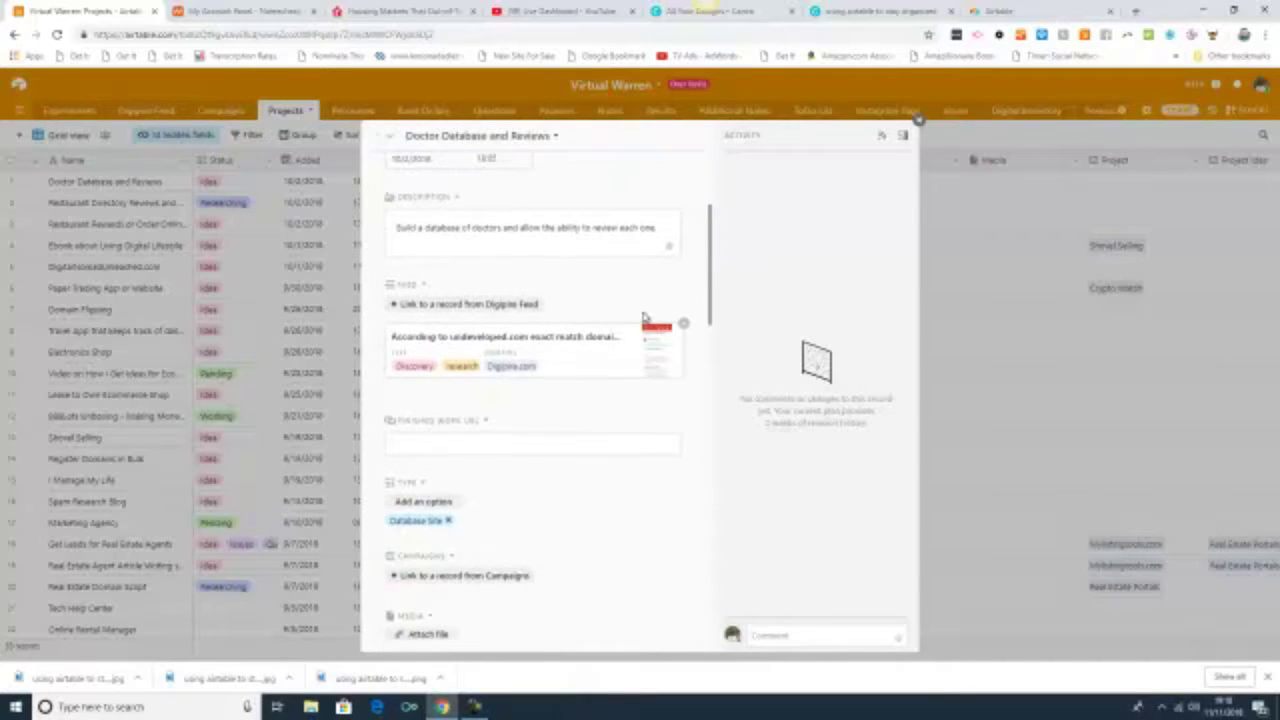
Step: Open the project's linked feed entry about exact match domains, view its first screenshot enlarged, and close the entry
{"action": "left_click", "coordinate": [601, 367]}
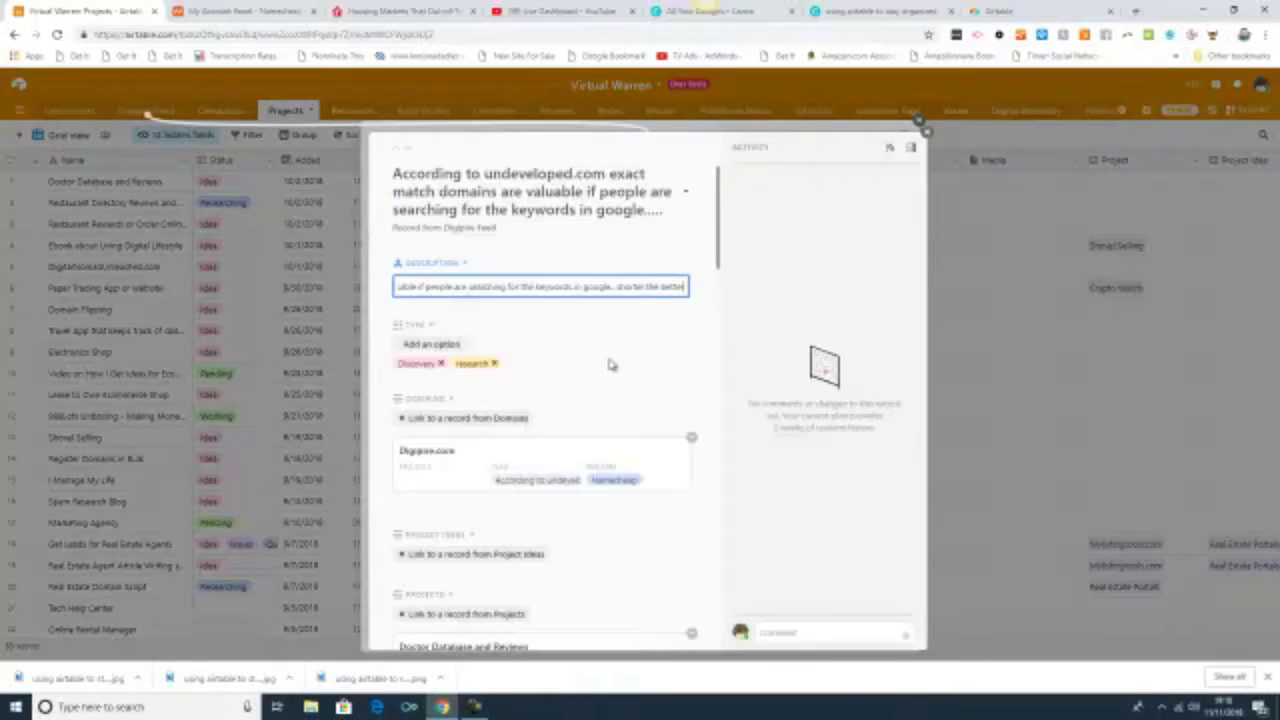
{"action": "scroll", "coordinate": [612, 365], "scroll_direction": "down", "scroll_amount": 5}
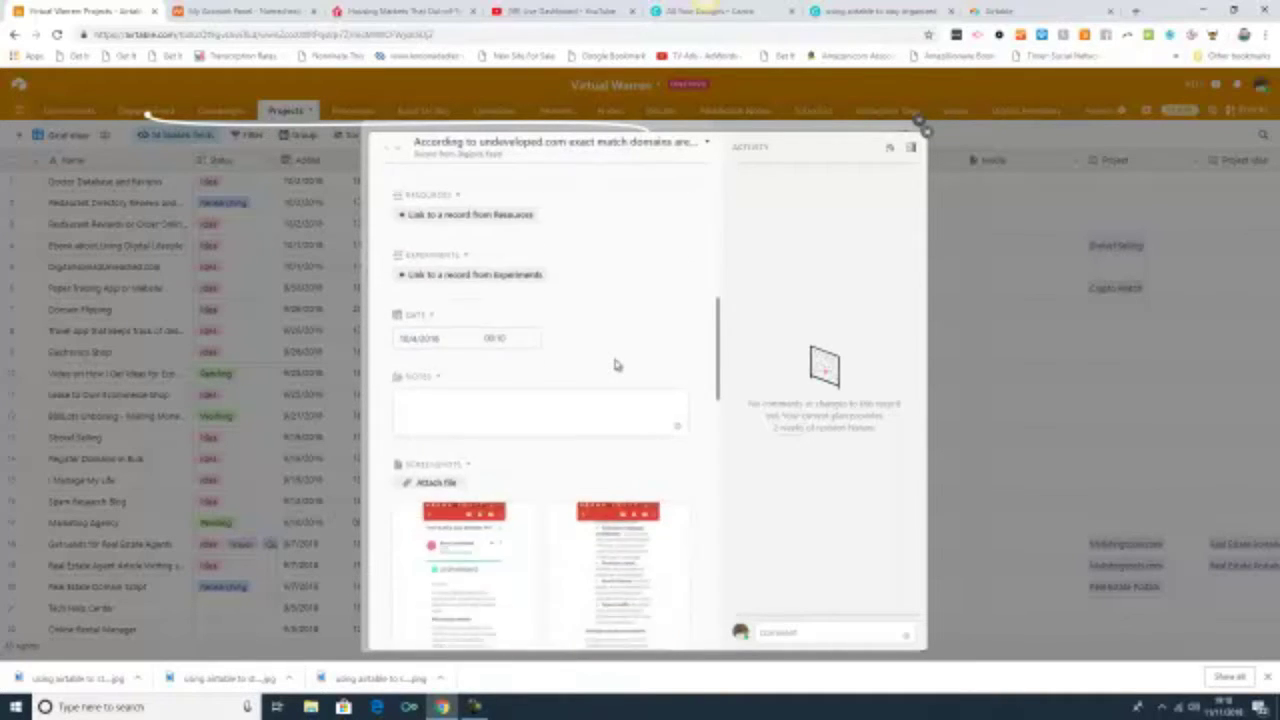
{"action": "scroll", "coordinate": [616, 362], "scroll_direction": "down", "scroll_amount": 5}
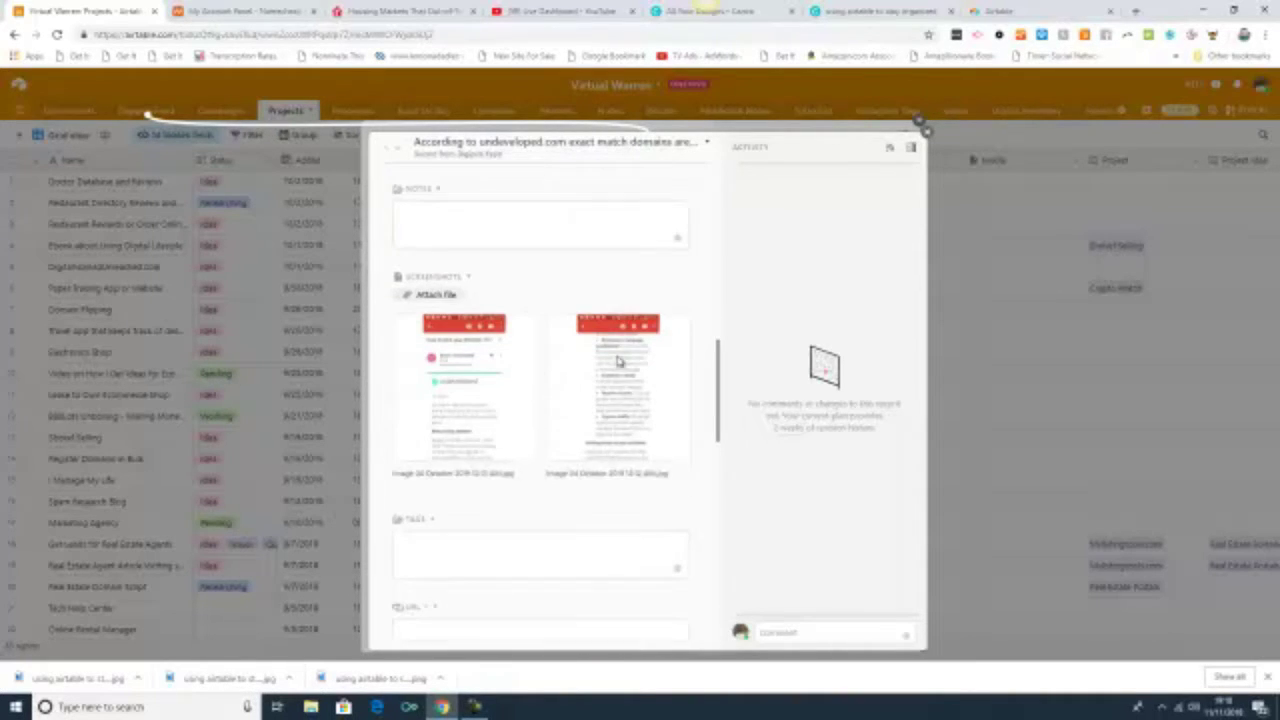
{"action": "left_click", "coordinate": [511, 367]}
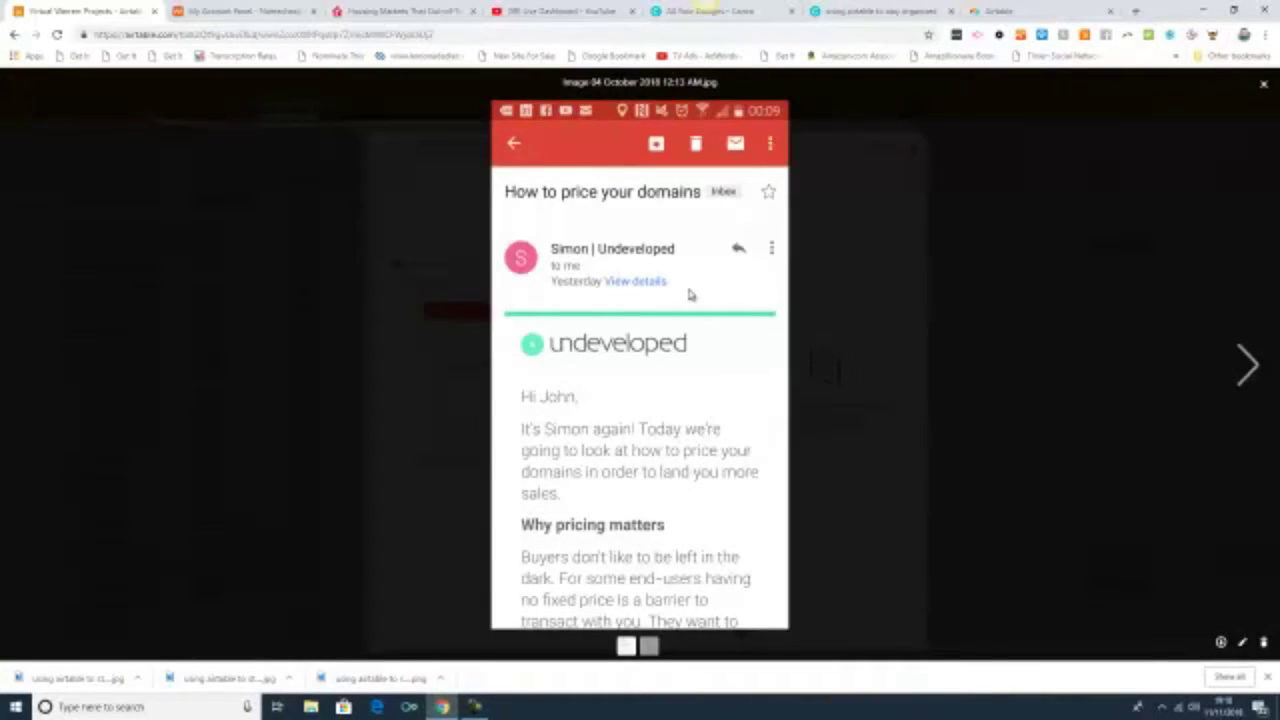
{"action": "left_click", "coordinate": [1263, 85]}
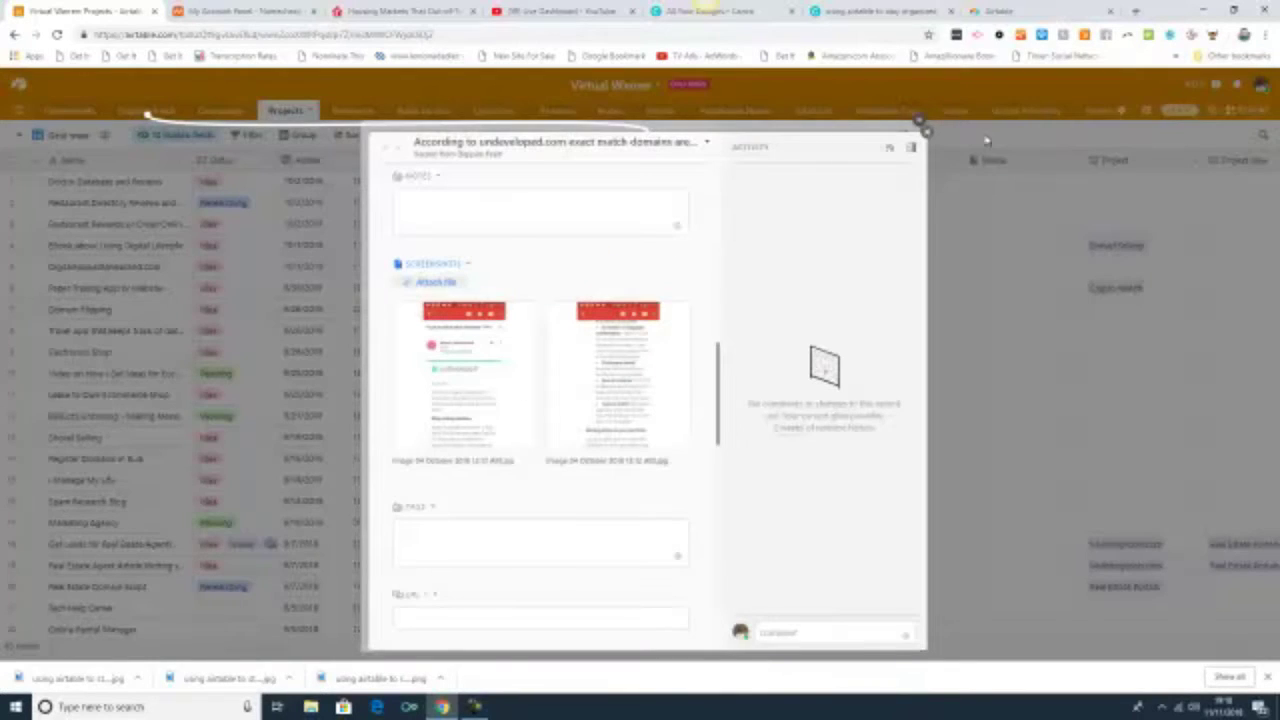
{"action": "left_click", "coordinate": [921, 127]}
Step: Open the project's linked Oddity Software Database for Sale resource and follow its URL to the website
{"action": "scroll", "coordinate": [623, 334], "scroll_direction": "down", "scroll_amount": 2}
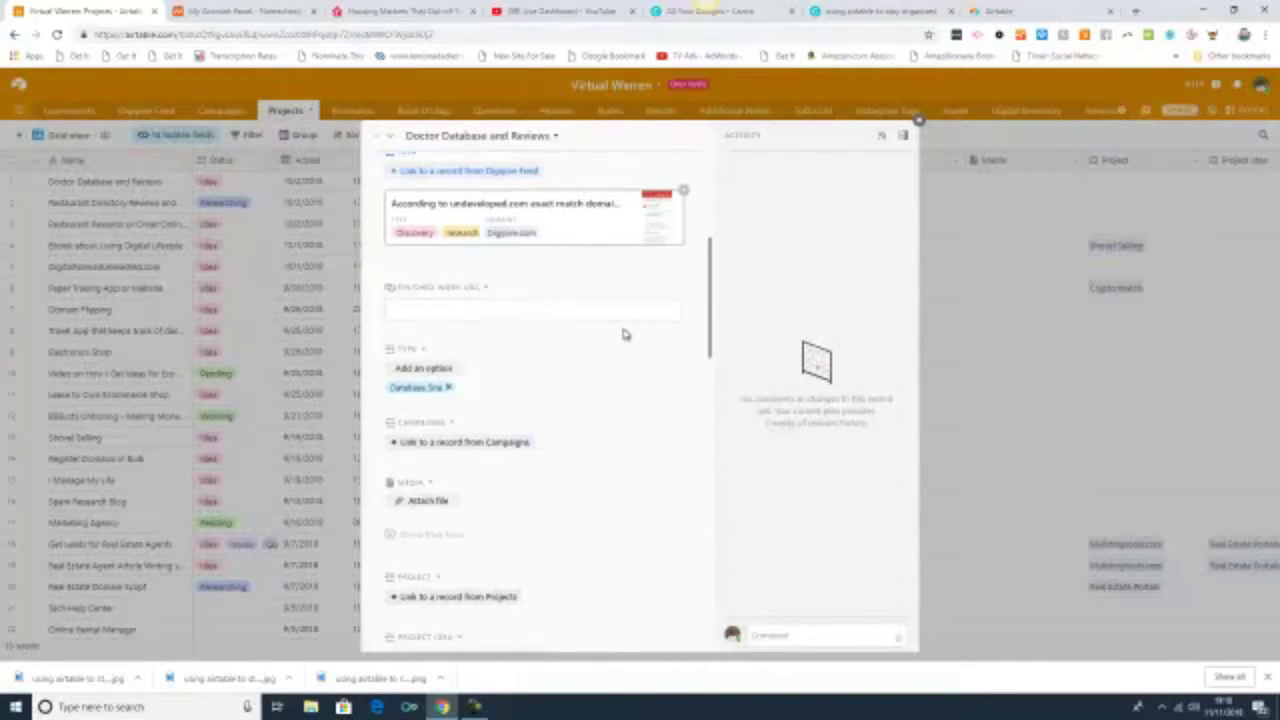
{"action": "scroll", "coordinate": [623, 334], "scroll_direction": "down", "scroll_amount": 5}
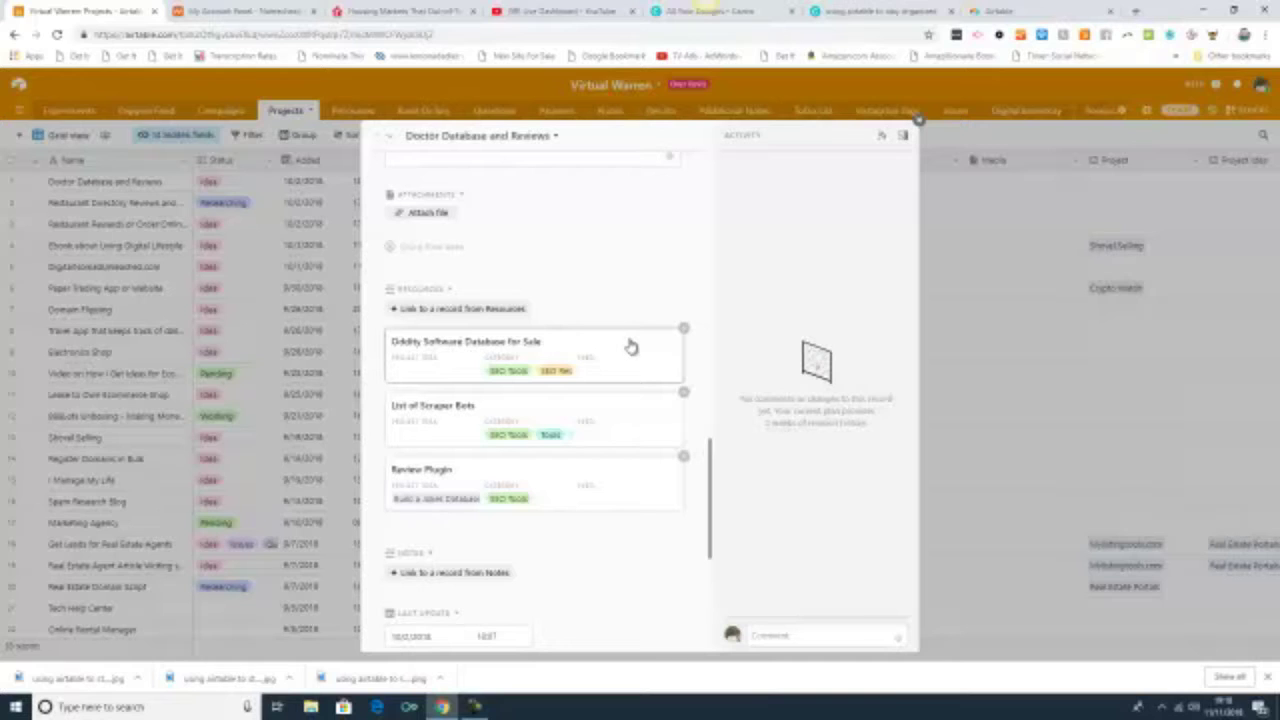
{"action": "left_click", "coordinate": [631, 346]}
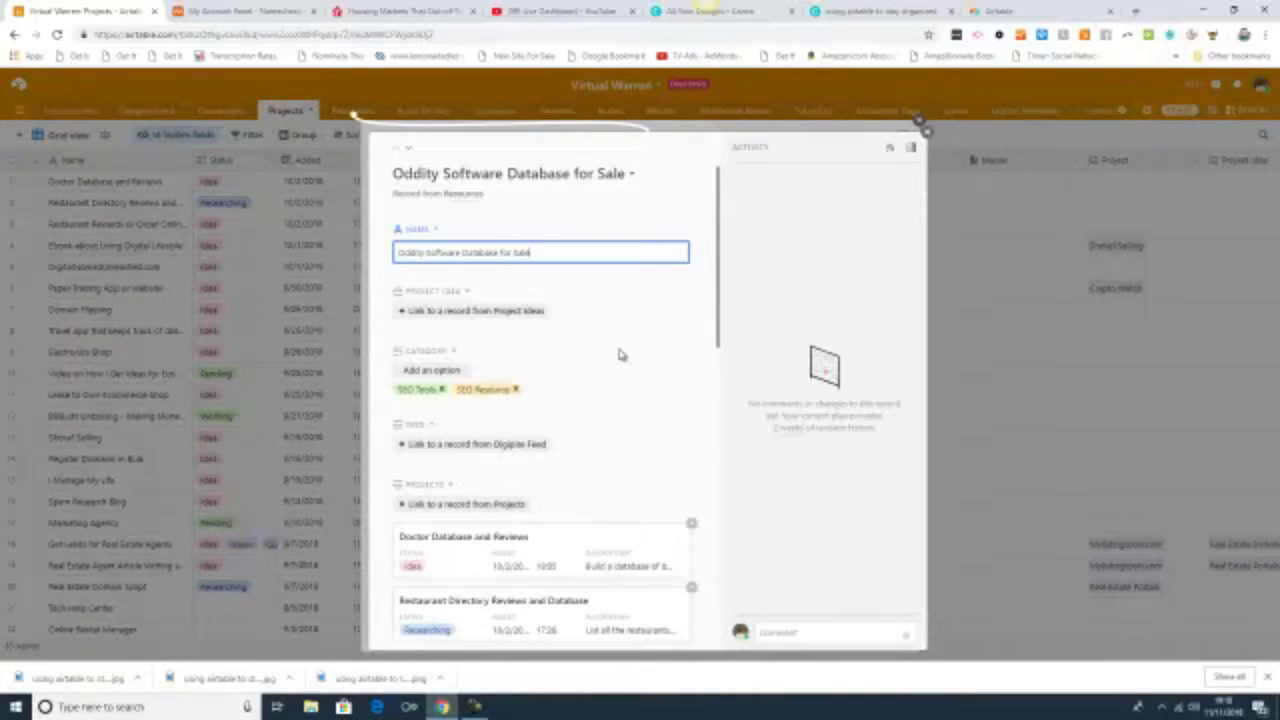
{"action": "scroll", "coordinate": [619, 354], "scroll_direction": "down", "scroll_amount": 4}
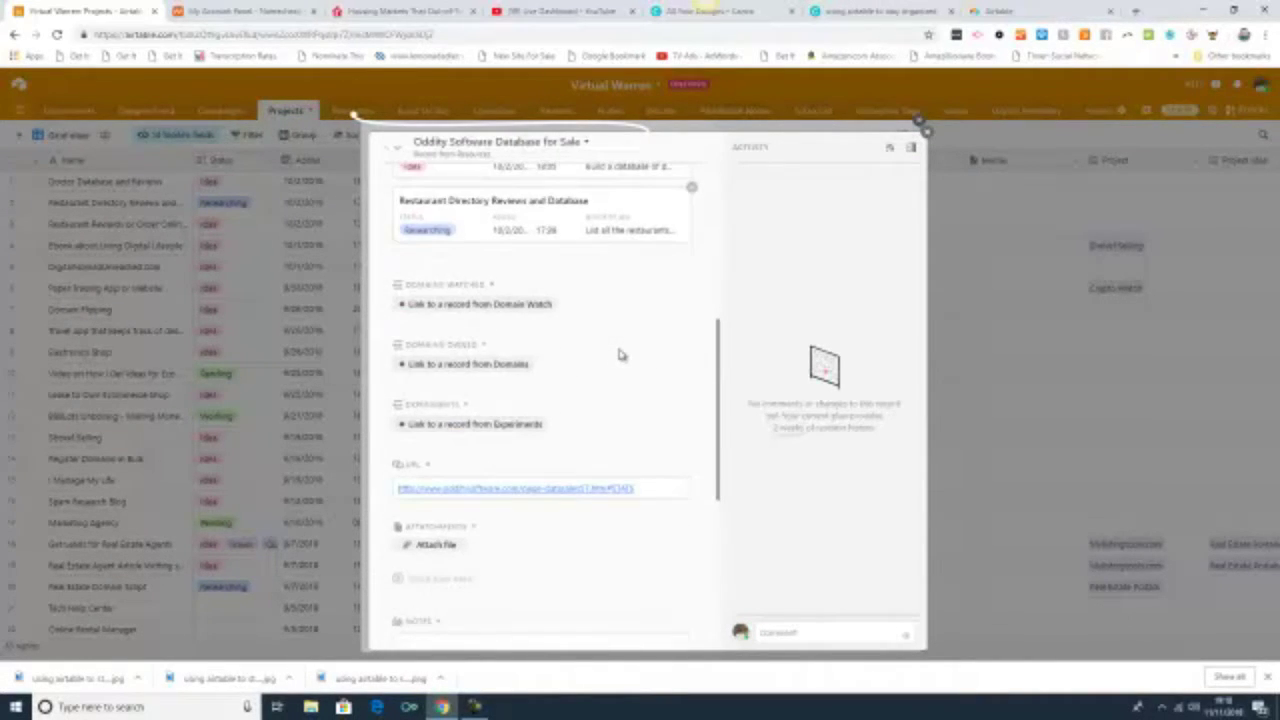
{"action": "scroll", "coordinate": [606, 417], "scroll_direction": "down", "scroll_amount": 1}
{"action": "left_click", "coordinate": [560, 423]}
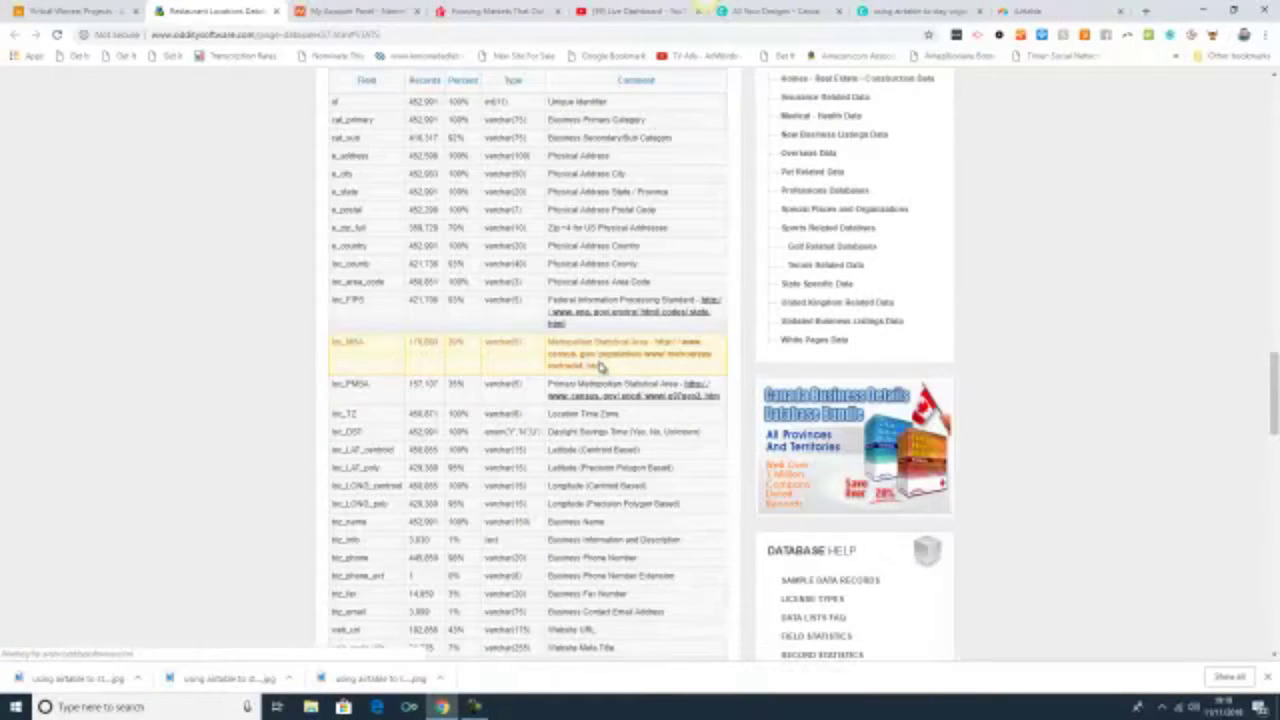
Step: Examine the restaurant database's field statistics and license purchase options on the Oddity Software page
{"action": "scroll", "coordinate": [1072, 315], "scroll_direction": "up", "scroll_amount": 3}
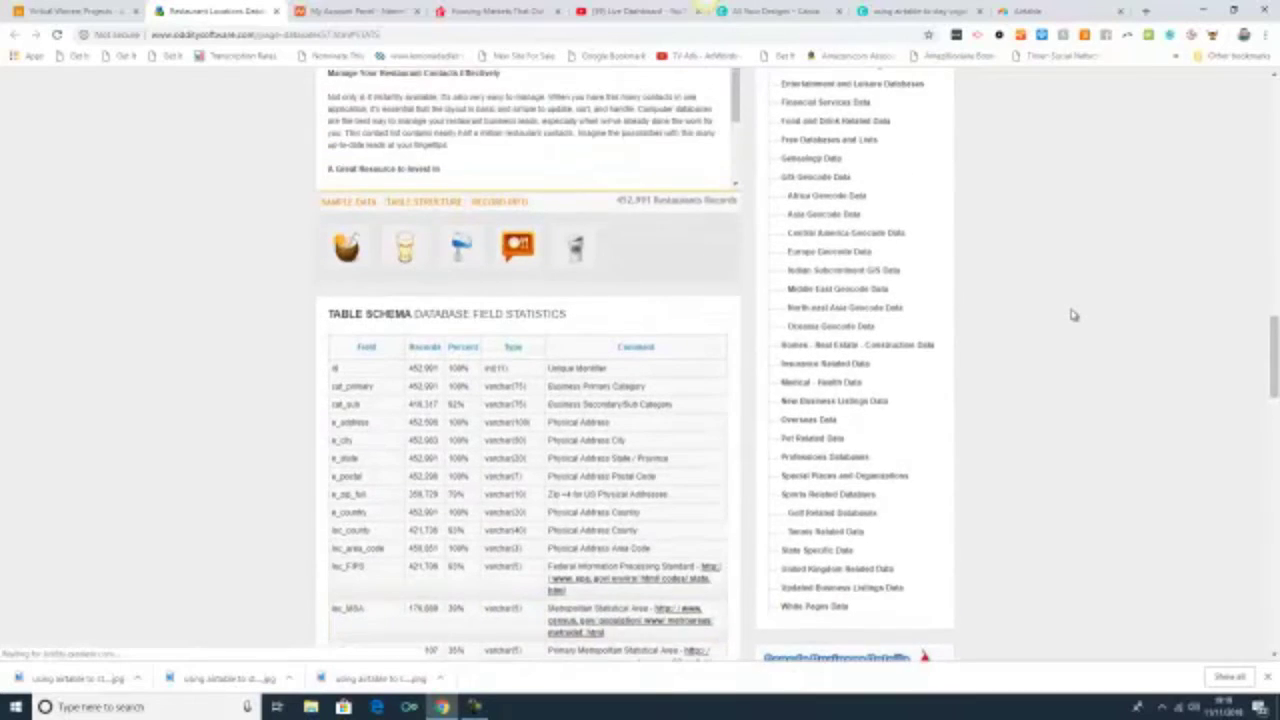
{"action": "scroll", "coordinate": [1072, 315], "scroll_direction": "up", "scroll_amount": 8}
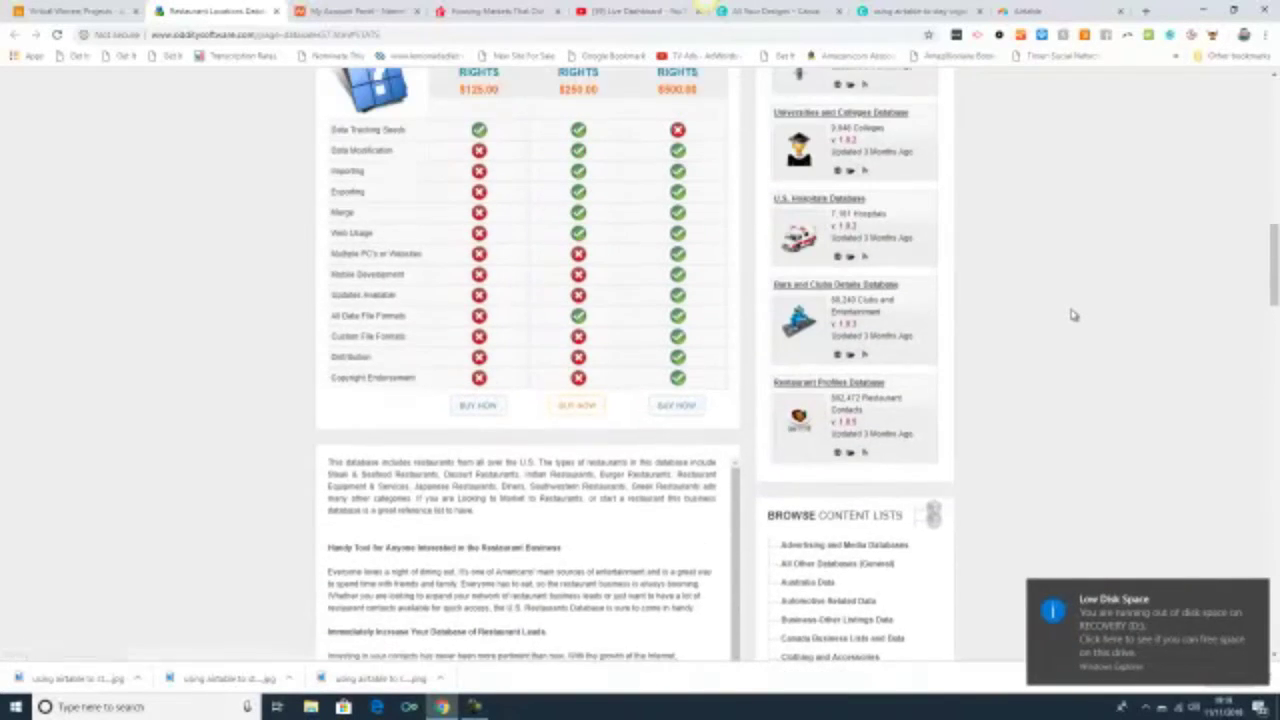
{"action": "scroll", "coordinate": [1072, 315], "scroll_direction": "up", "scroll_amount": 2}
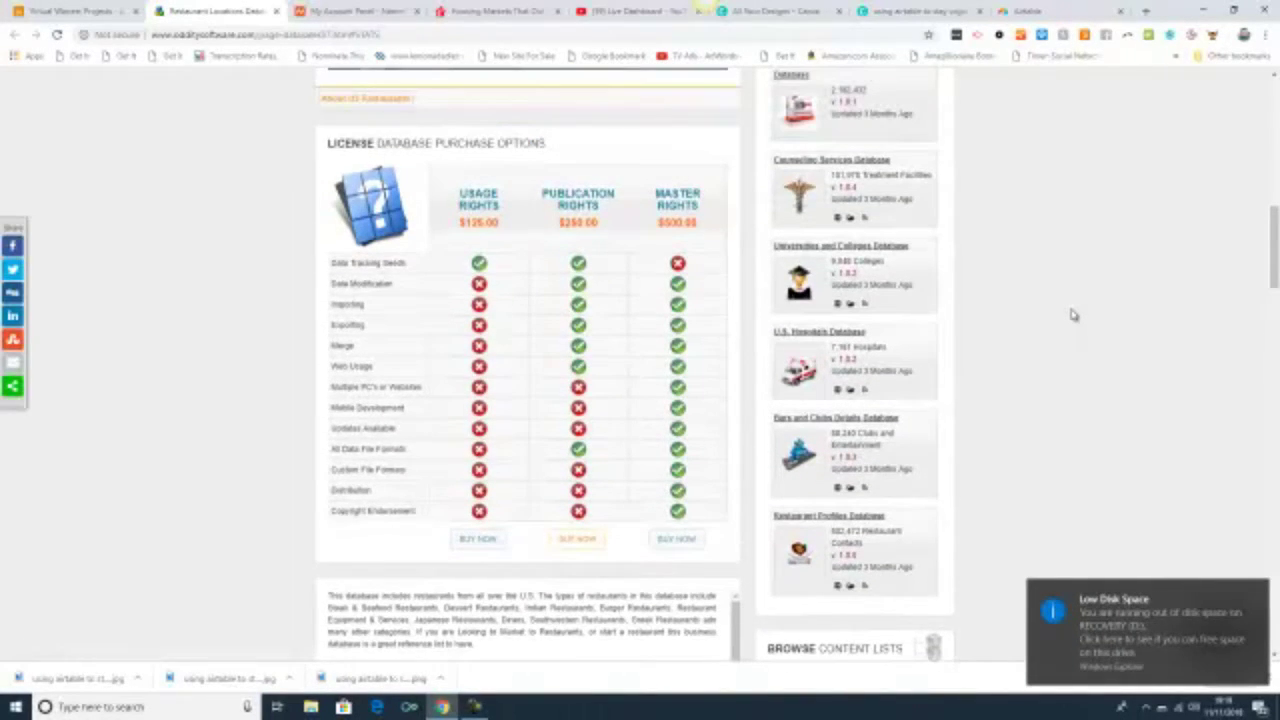
Step: Return to the Virtual Warren base, review the linked resources and domain ideas of the Doctor Database and Reviews record, and close it
{"action": "scroll", "coordinate": [1072, 315], "scroll_direction": "up", "scroll_amount": 1}
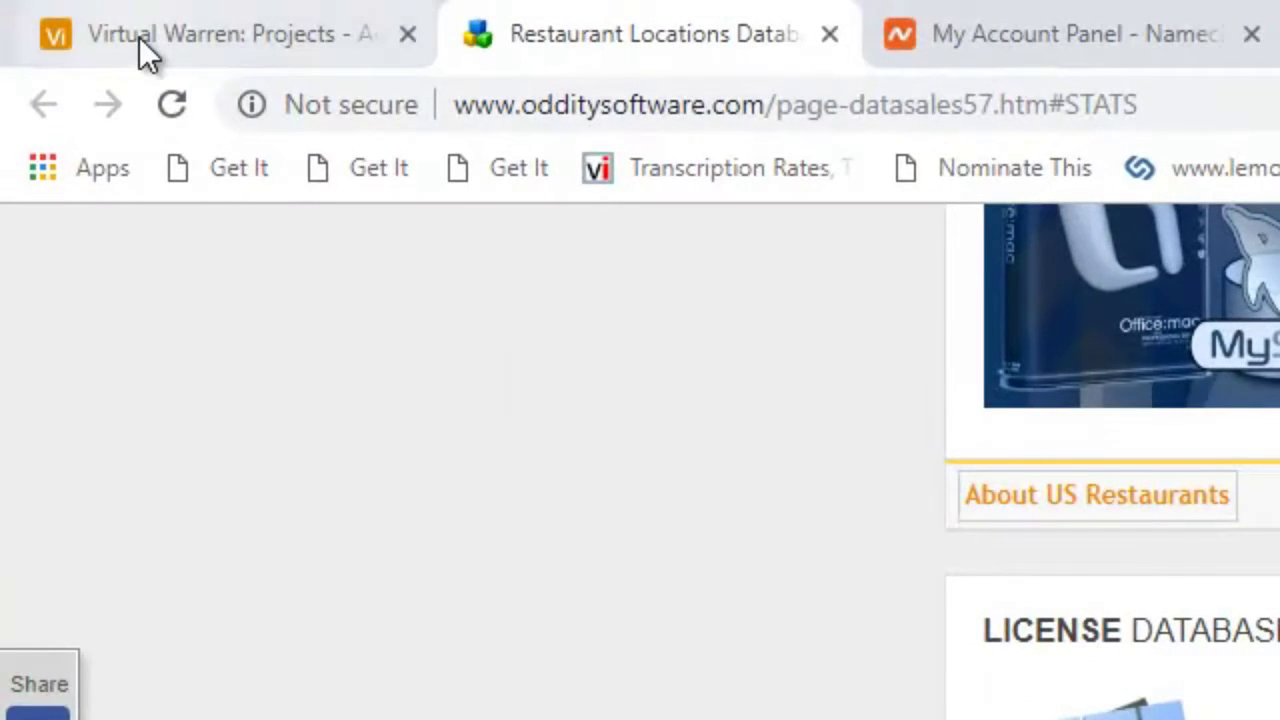
{"action": "left_click", "coordinate": [140, 37]}
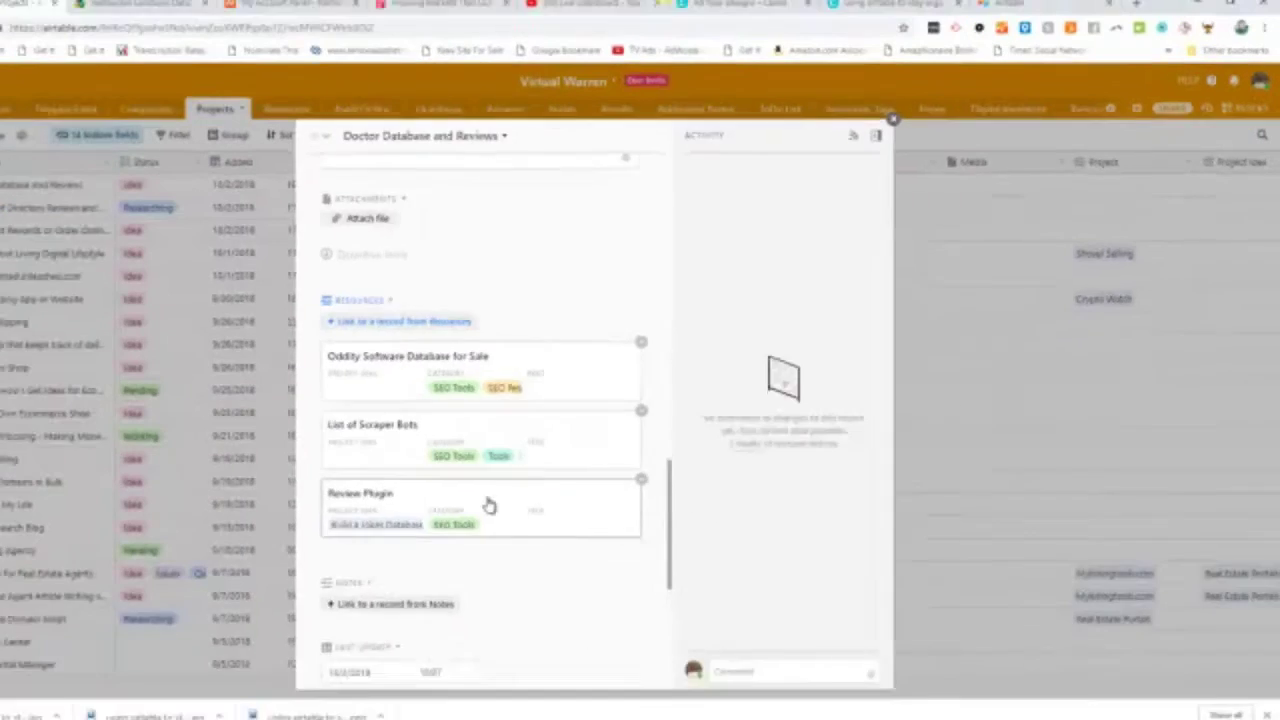
{"action": "scroll", "coordinate": [490, 500], "scroll_direction": "down", "scroll_amount": 5}
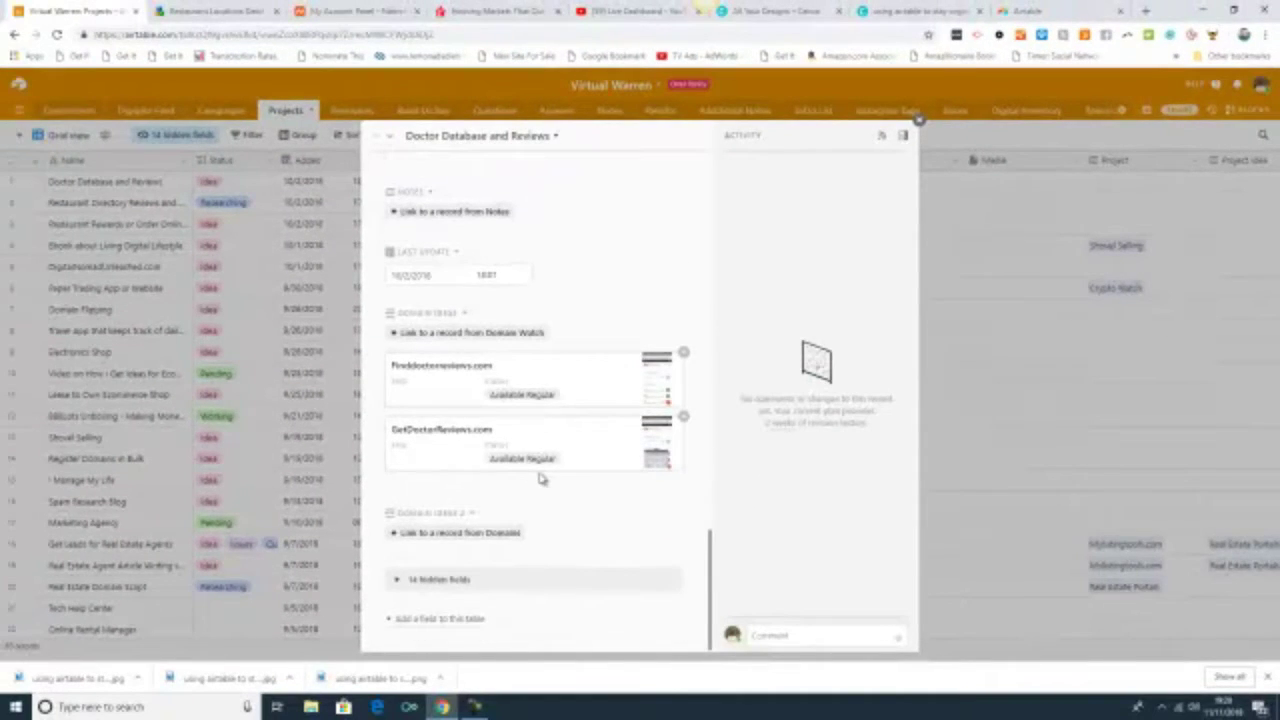
{"action": "scroll", "coordinate": [500, 418], "scroll_direction": "up", "scroll_amount": 4}
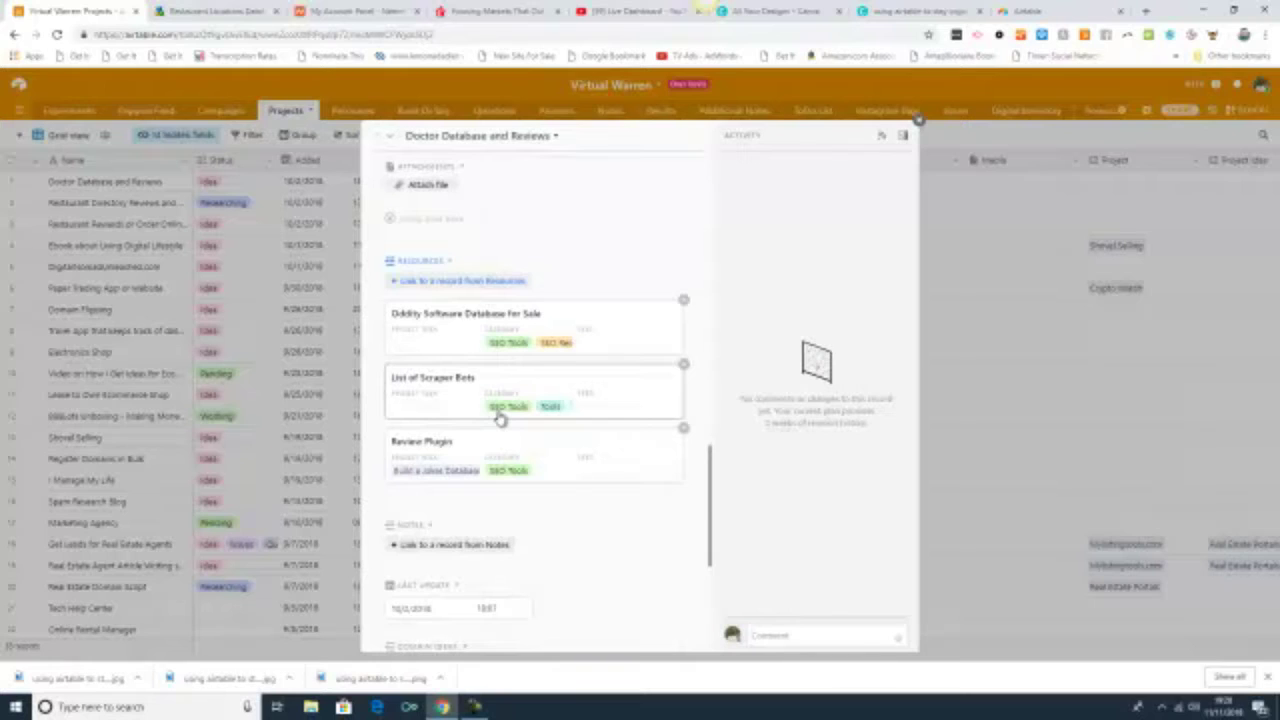
{"action": "scroll", "coordinate": [500, 418], "scroll_direction": "up", "scroll_amount": 10}
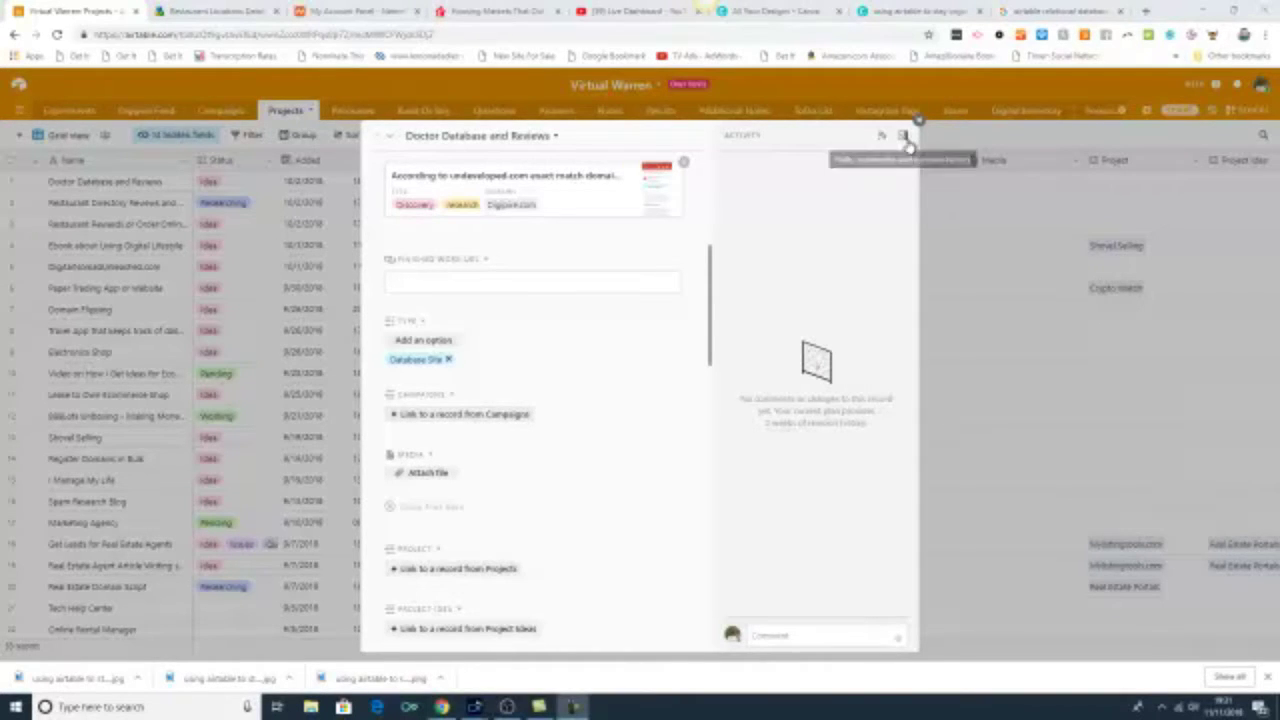
{"action": "left_click", "coordinate": [919, 124]}
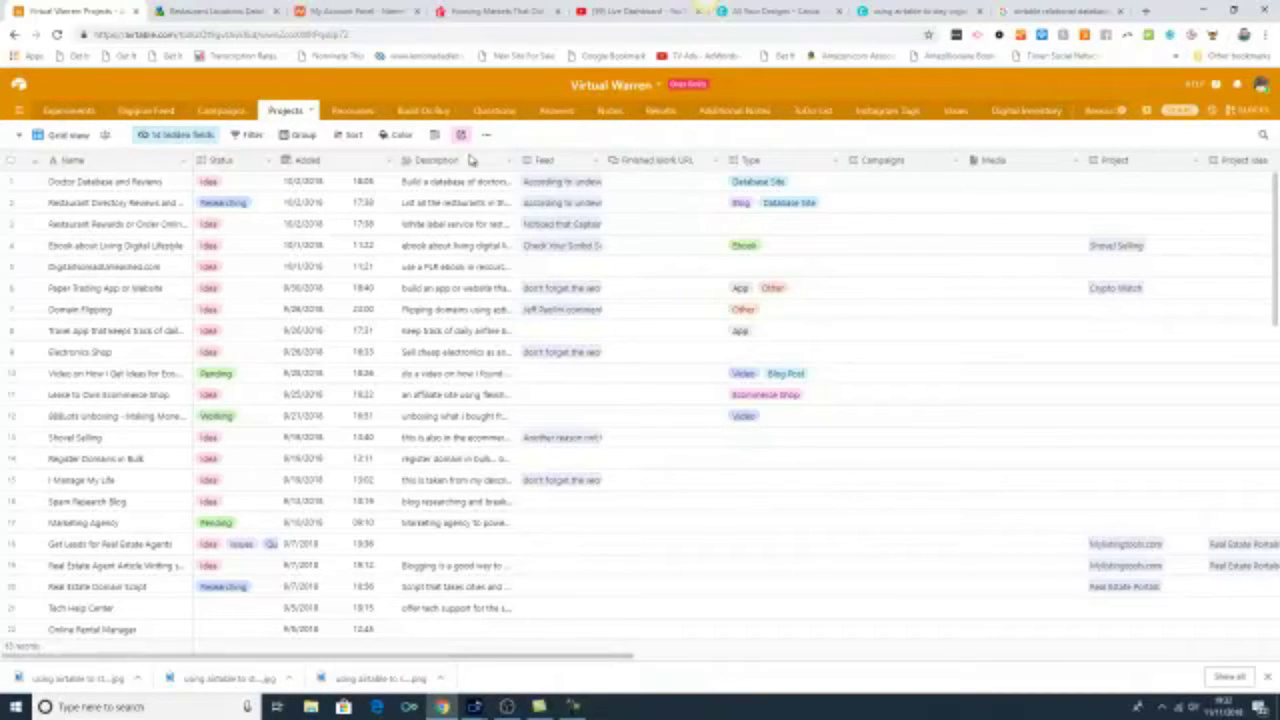
Step: Open the myboisehome.com record in the Domain Watch table and review its status, registrar and linked project fields
{"action": "left_click", "coordinate": [1123, 111]}
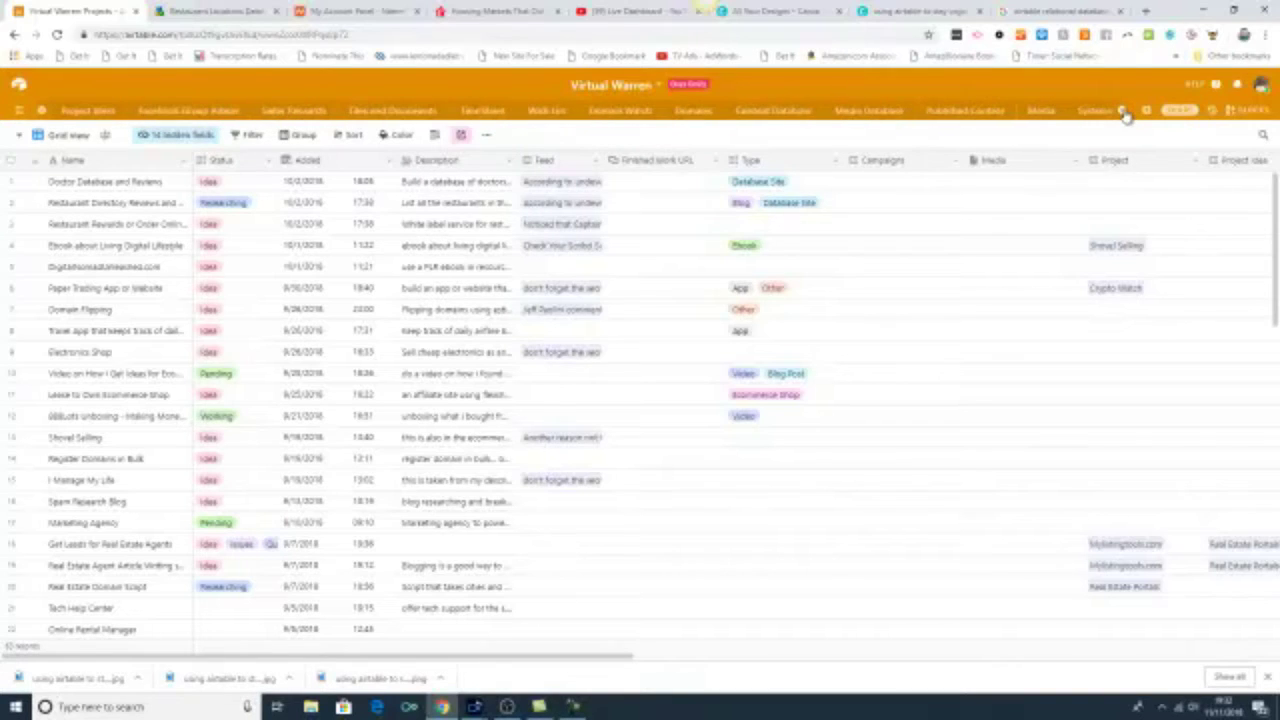
{"action": "left_click", "coordinate": [600, 110]}
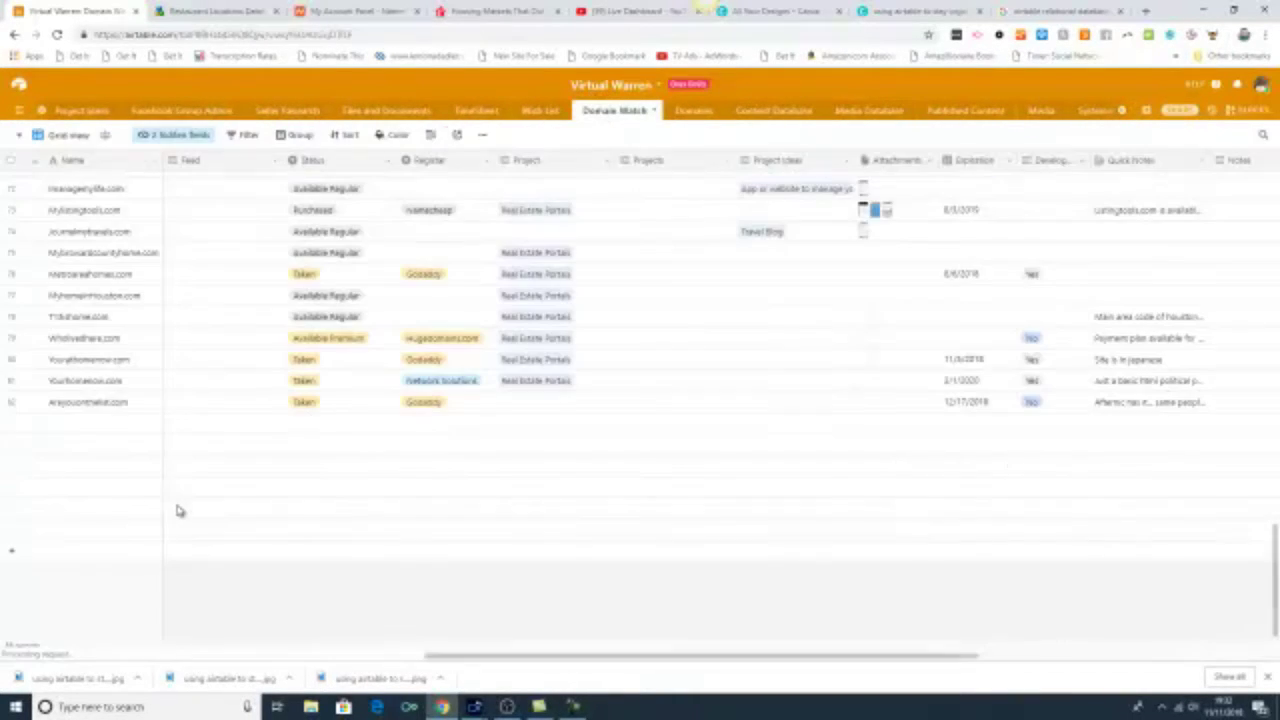
{"action": "left_click", "coordinate": [34, 530]}
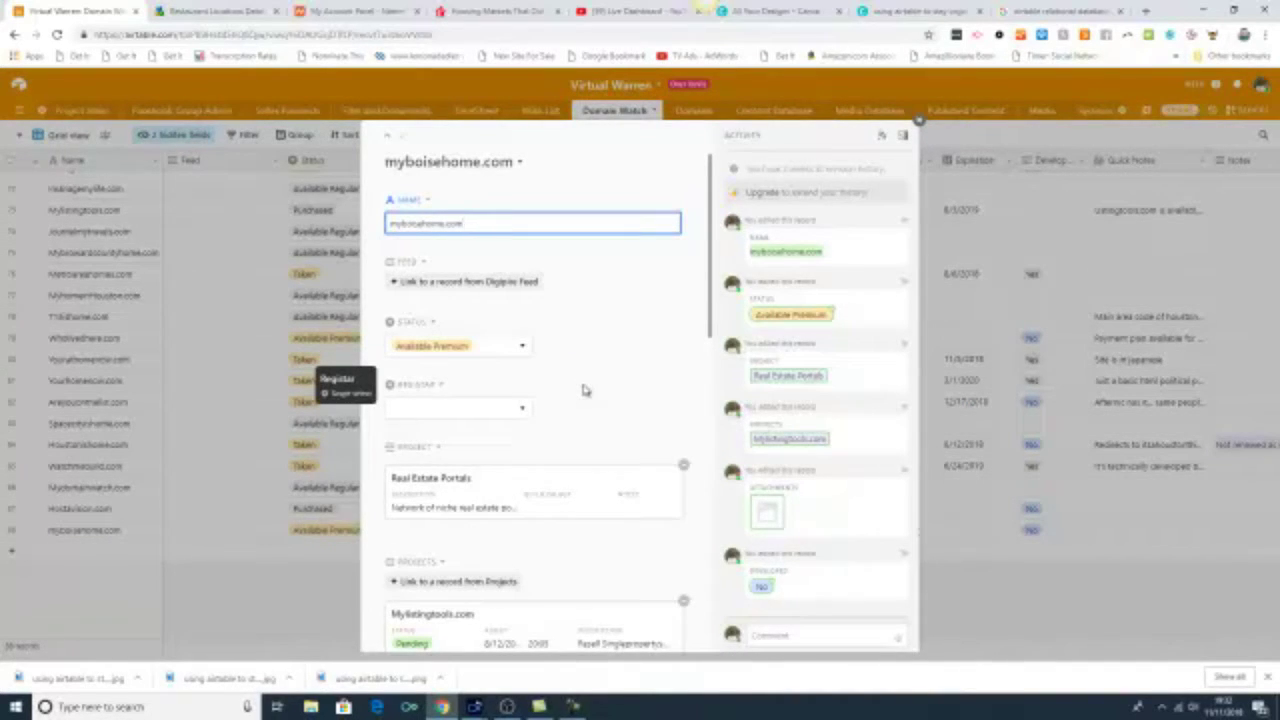
{"action": "scroll", "coordinate": [585, 390], "scroll_direction": "down", "scroll_amount": 1}
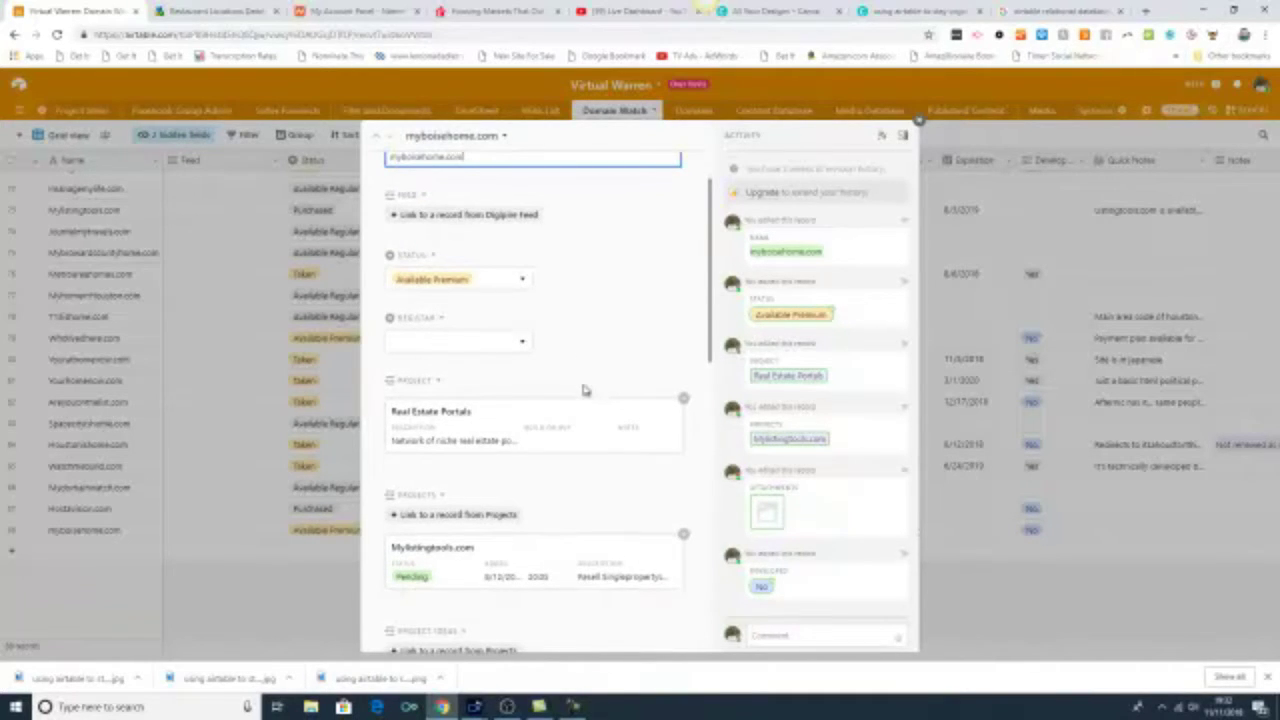
{"action": "scroll", "coordinate": [585, 390], "scroll_direction": "down", "scroll_amount": 1}
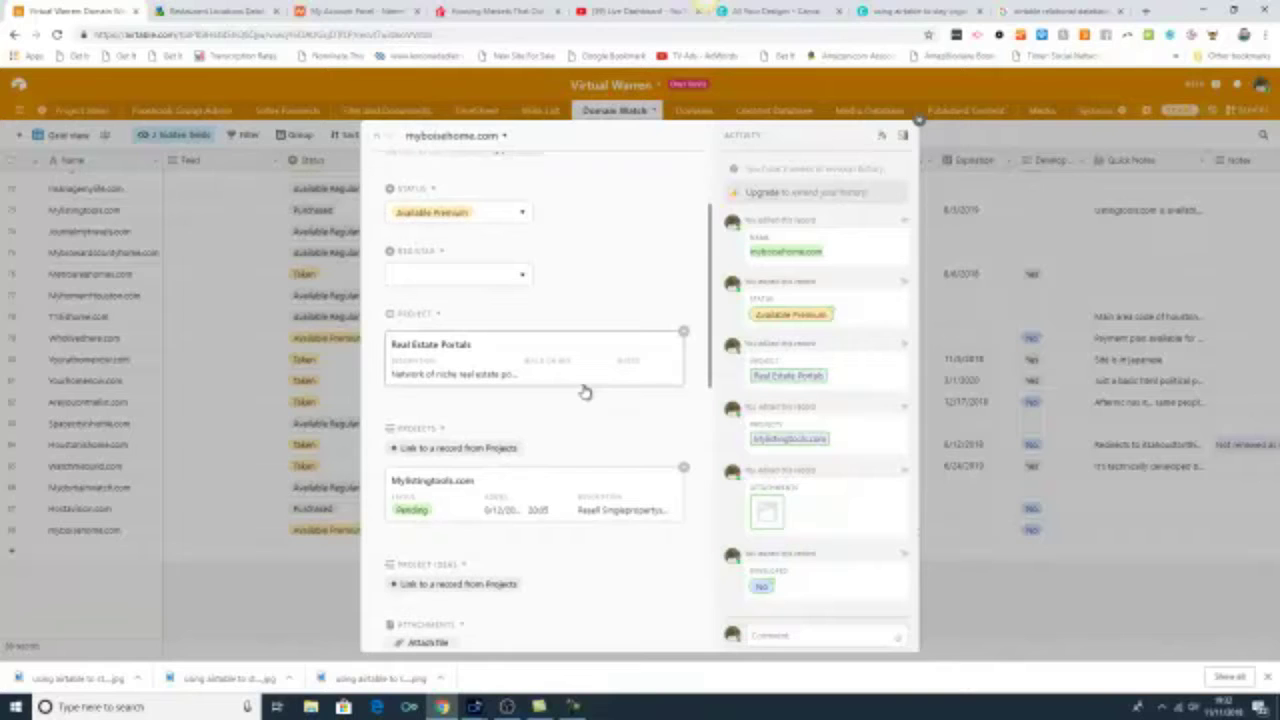
{"action": "scroll", "coordinate": [585, 390], "scroll_direction": "down", "scroll_amount": 1}
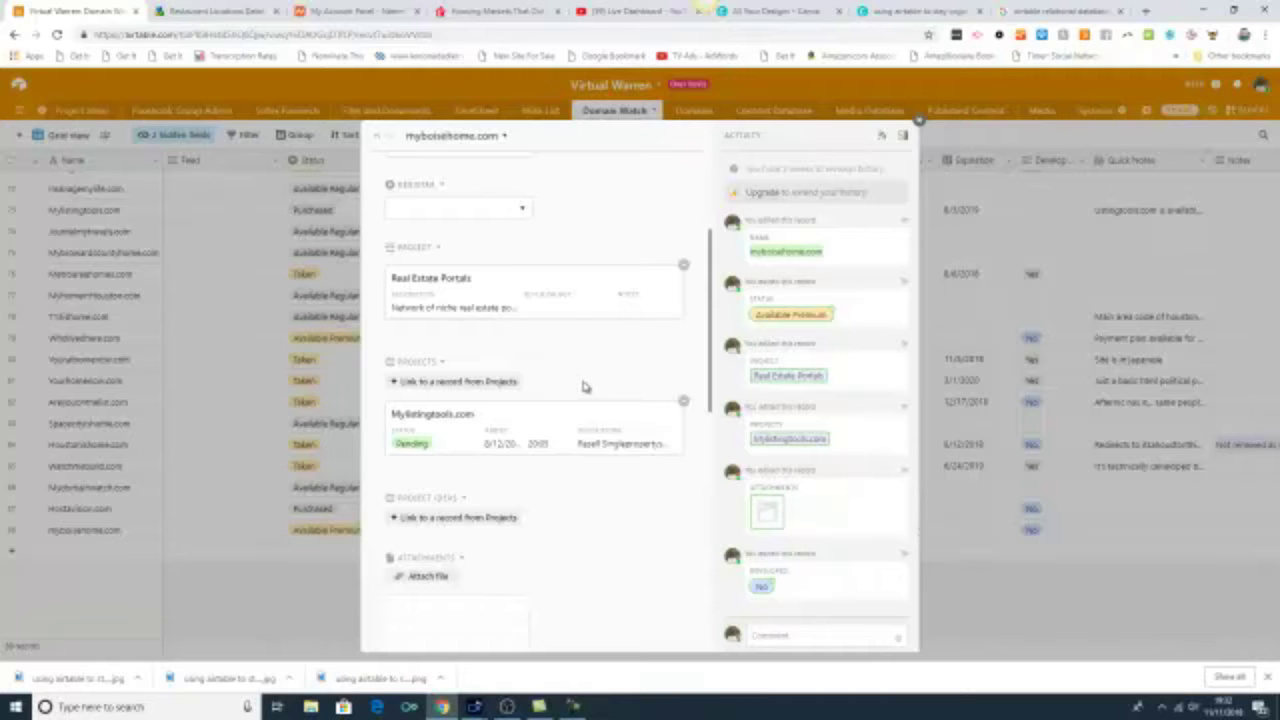
Step: View the myboisehome.com record's attached screenshot enlarged, close the preview, and review the record's remaining fields from expiration to resources
{"action": "scroll", "coordinate": [585, 387], "scroll_direction": "down", "scroll_amount": 5}
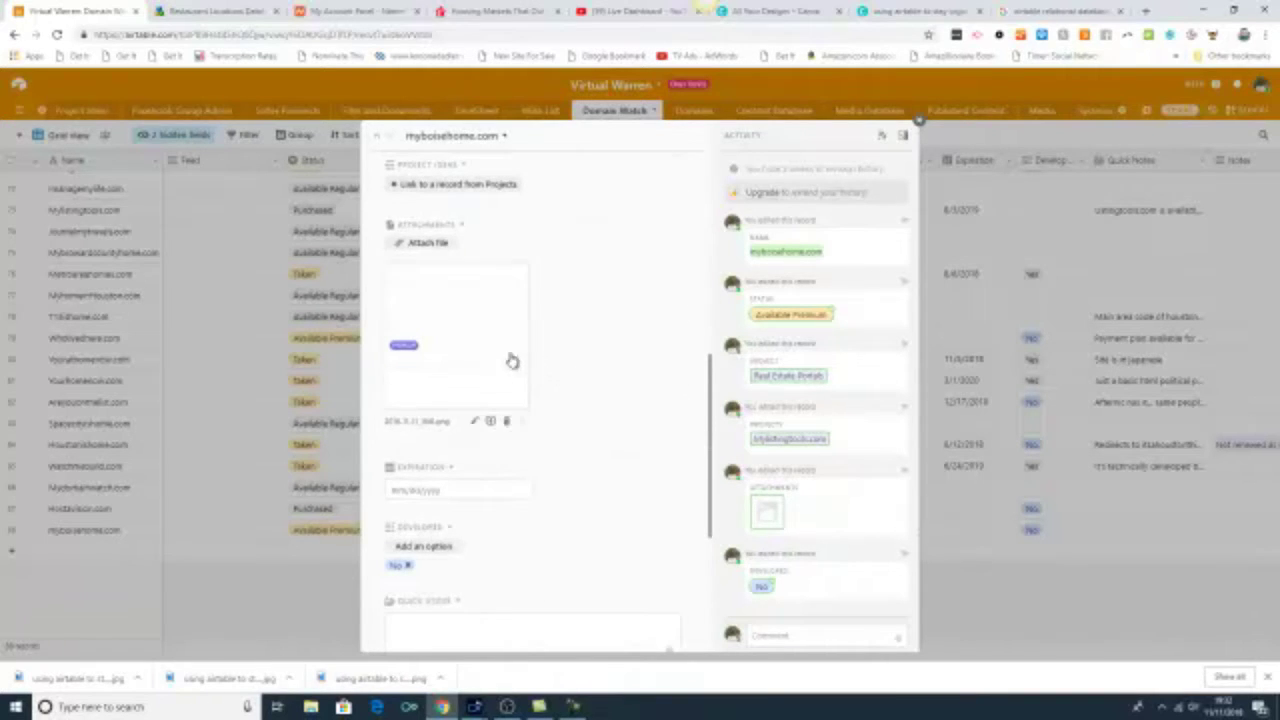
{"action": "left_click", "coordinate": [488, 347]}
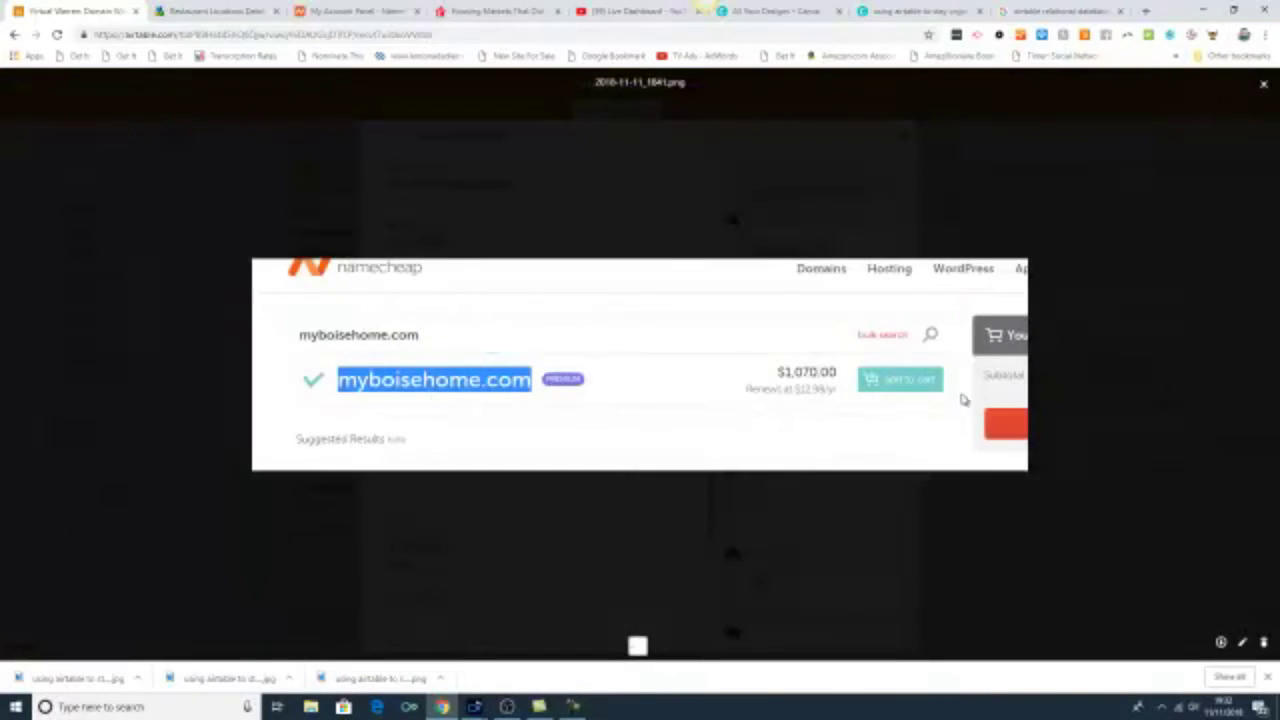
{"action": "left_click", "coordinate": [1268, 88]}
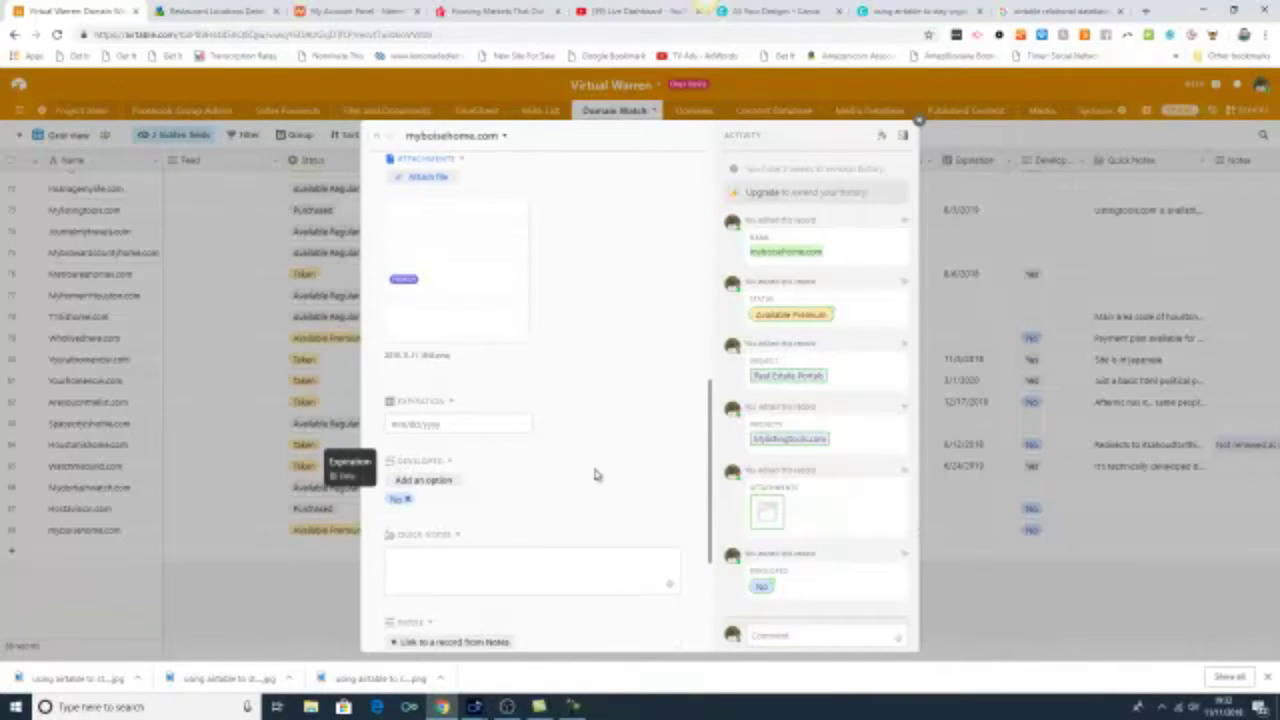
{"action": "scroll", "coordinate": [594, 475], "scroll_direction": "down", "scroll_amount": 1}
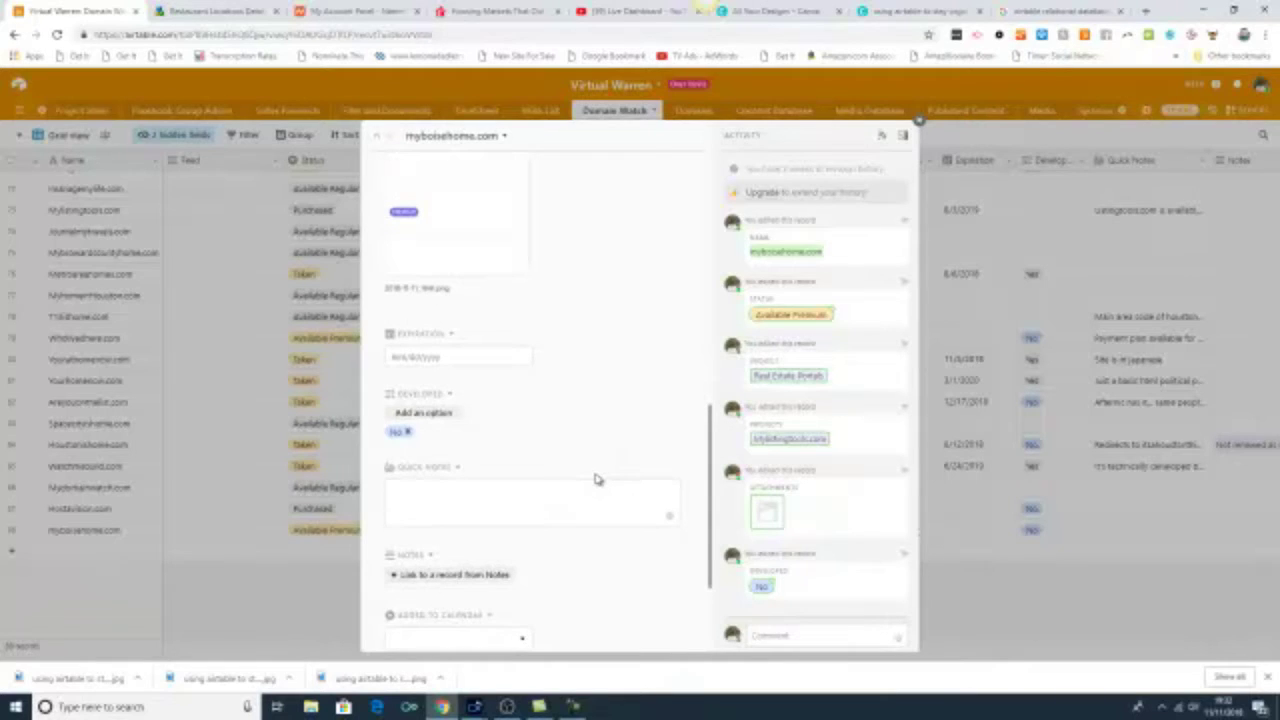
{"action": "scroll", "coordinate": [597, 477], "scroll_direction": "down", "scroll_amount": 3}
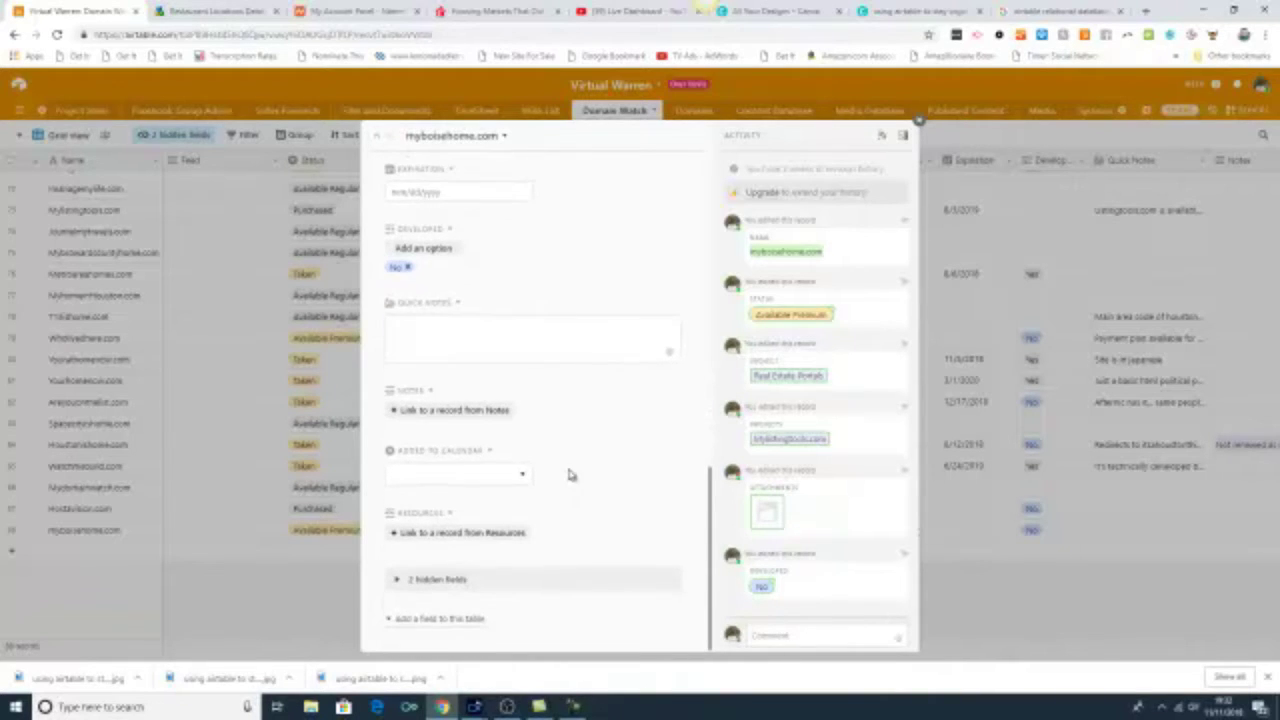